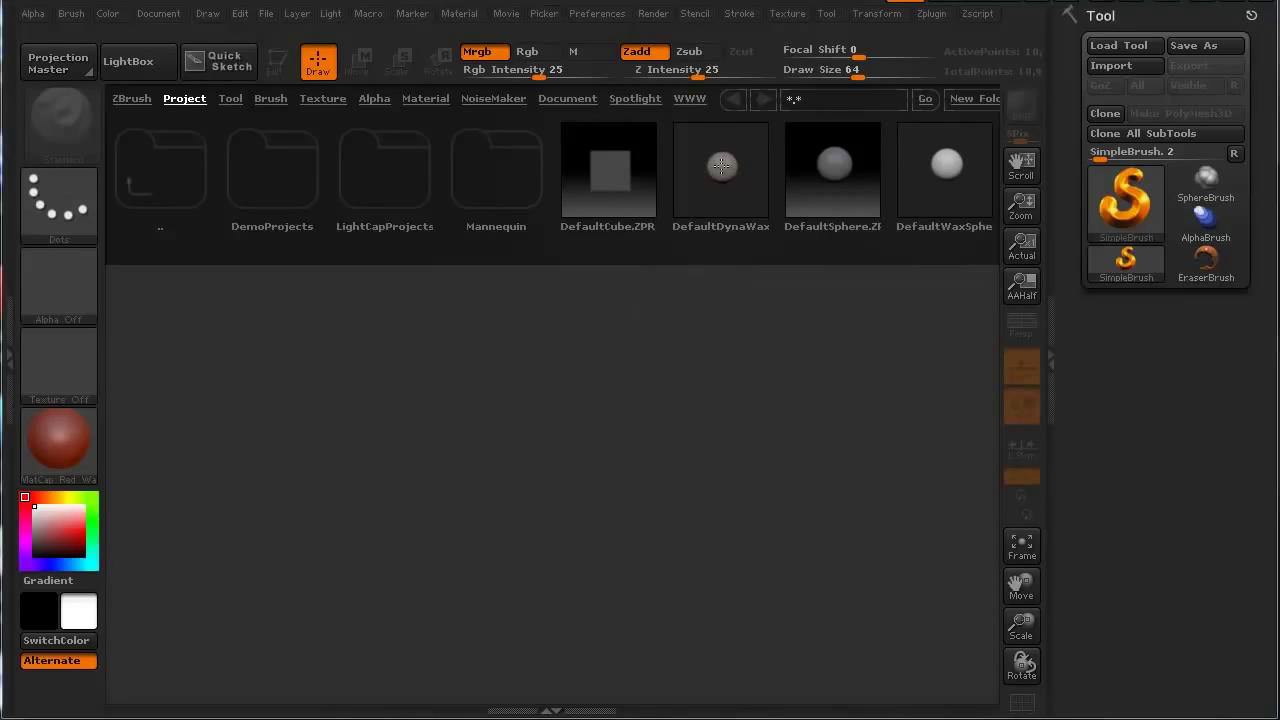
# Open the DefaultDynaWax project from LightBox and display the polyframe wireframe on its sphere
pyautogui.doubleClick(723, 162)
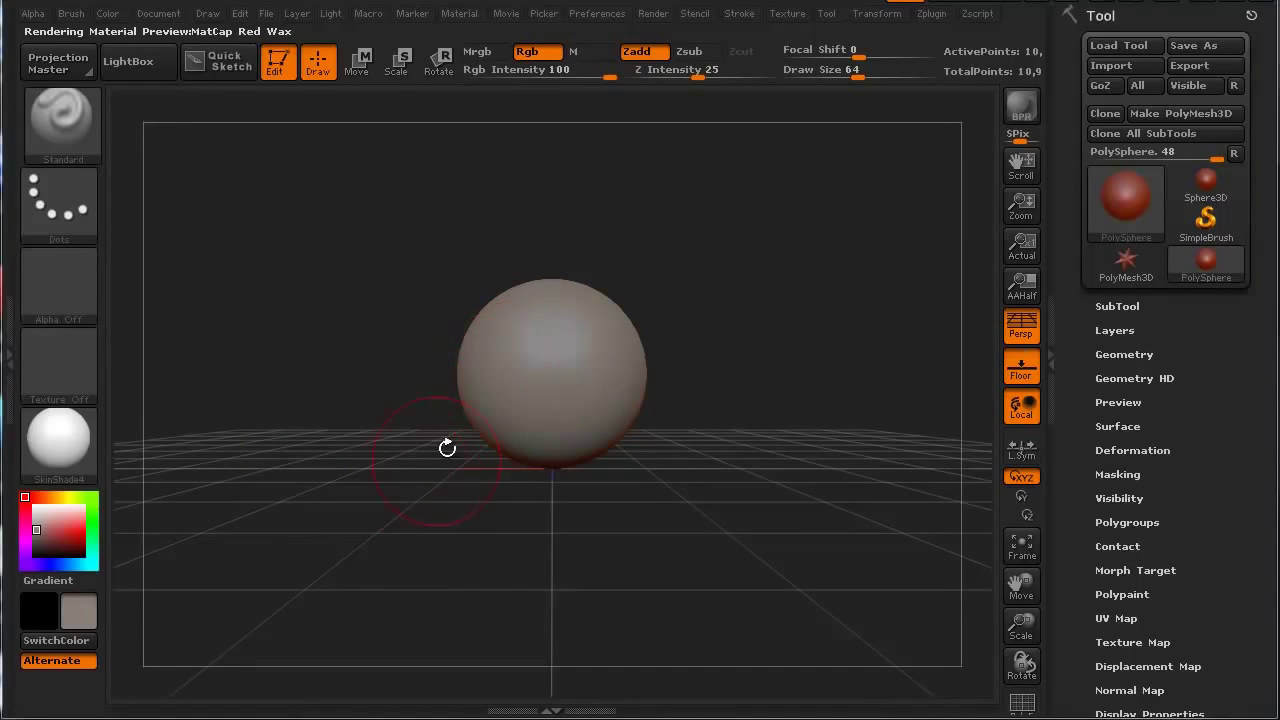
pyautogui.moveTo(386, 529)
pyautogui.mouseDown()
pyautogui.moveTo(380, 558)
pyautogui.moveTo(407, 591)
pyautogui.moveTo(736, 250)
pyautogui.mouseUp()
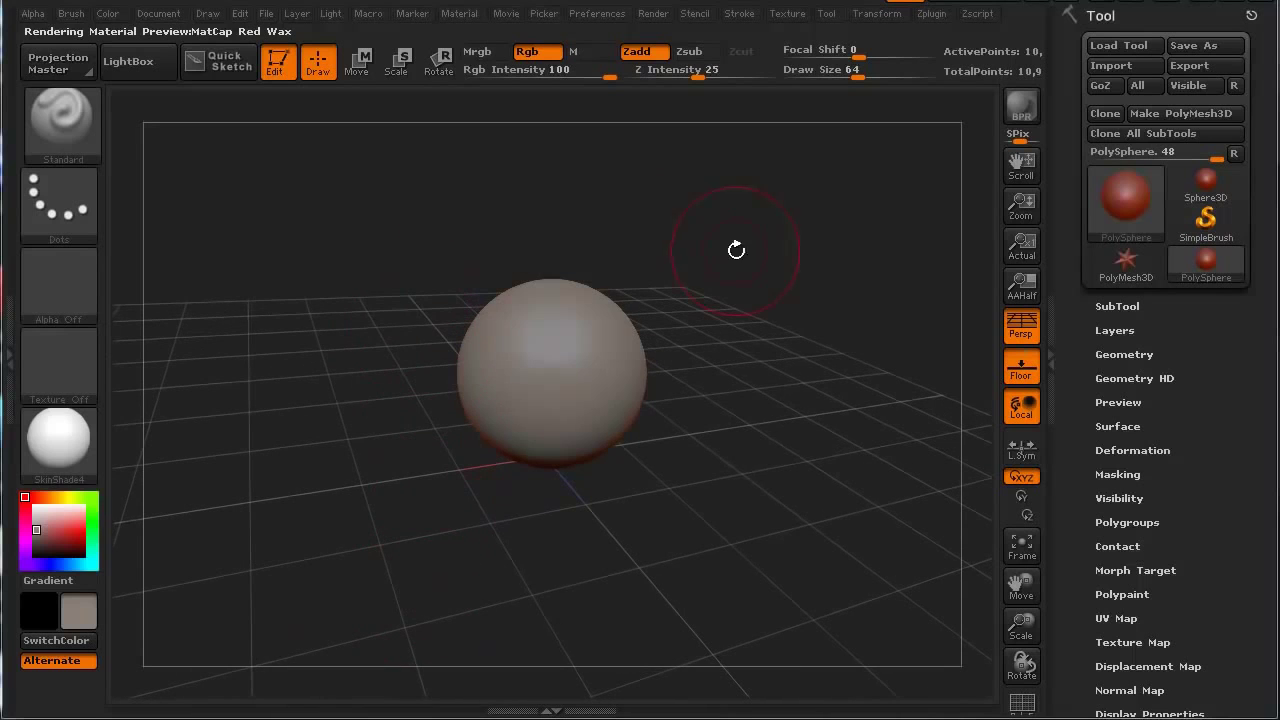
pyautogui.moveTo(417, 591); pyautogui.dragTo(380, 488)
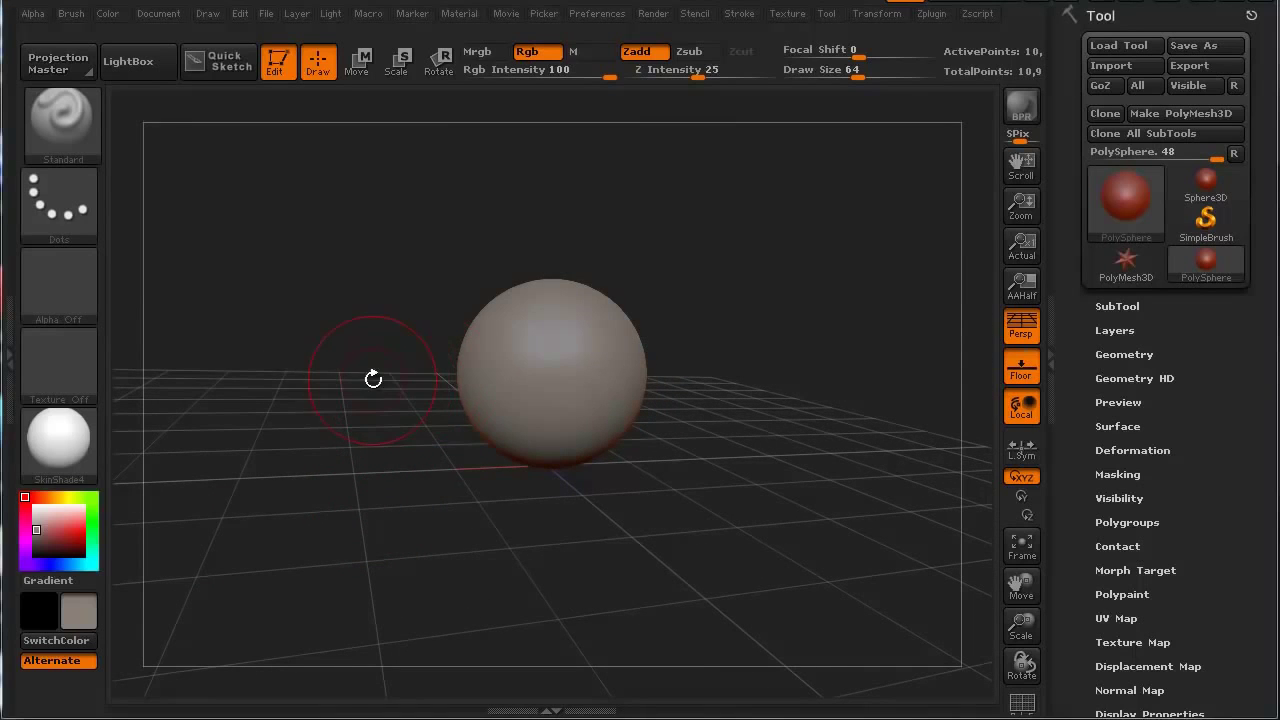
pyautogui.moveTo(373, 379)
pyautogui.mouseDown()
pyautogui.moveTo(371, 343)
pyautogui.moveTo(483, 396)
pyautogui.moveTo(420, 358)
pyautogui.moveTo(400, 397)
pyautogui.moveTo(383, 393)
pyautogui.moveTo(480, 468)
pyautogui.moveTo(403, 380)
pyautogui.moveTo(471, 486)
pyautogui.moveTo(590, 610)
pyautogui.moveTo(577, 595)
pyautogui.mouseUp()
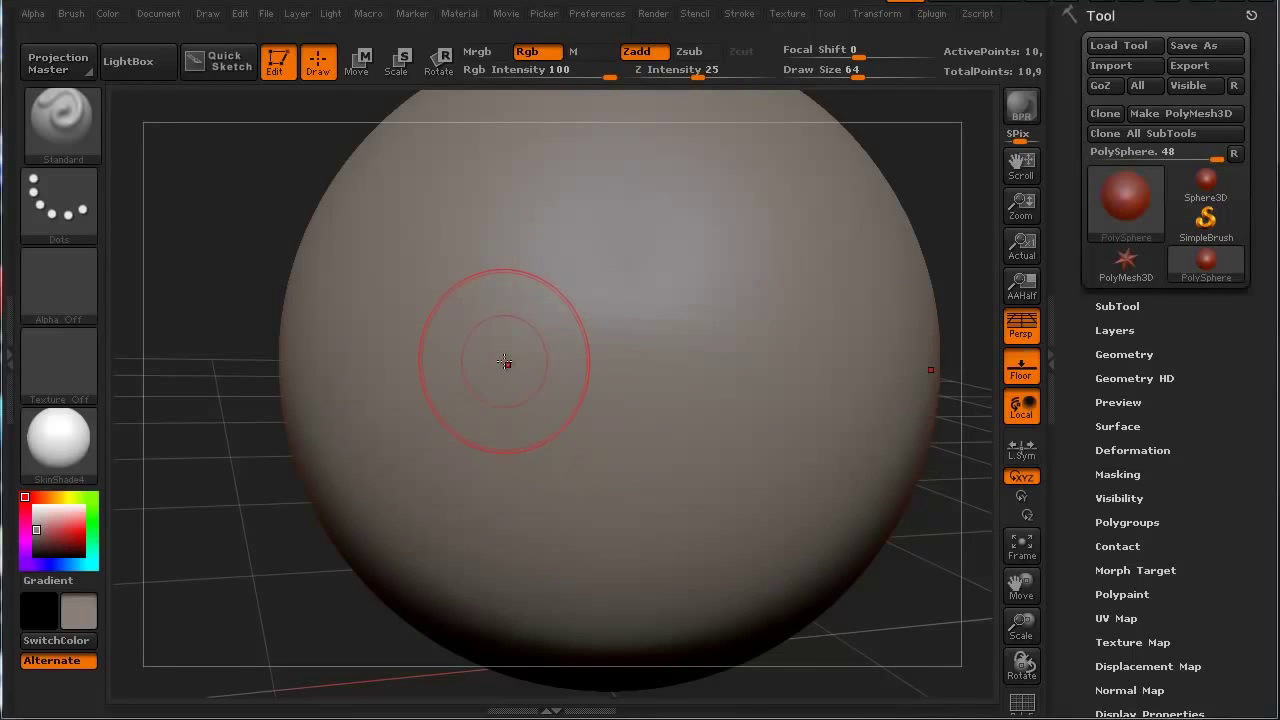
pyautogui.press('shift')
pyautogui.hotkey('shift', 'f')
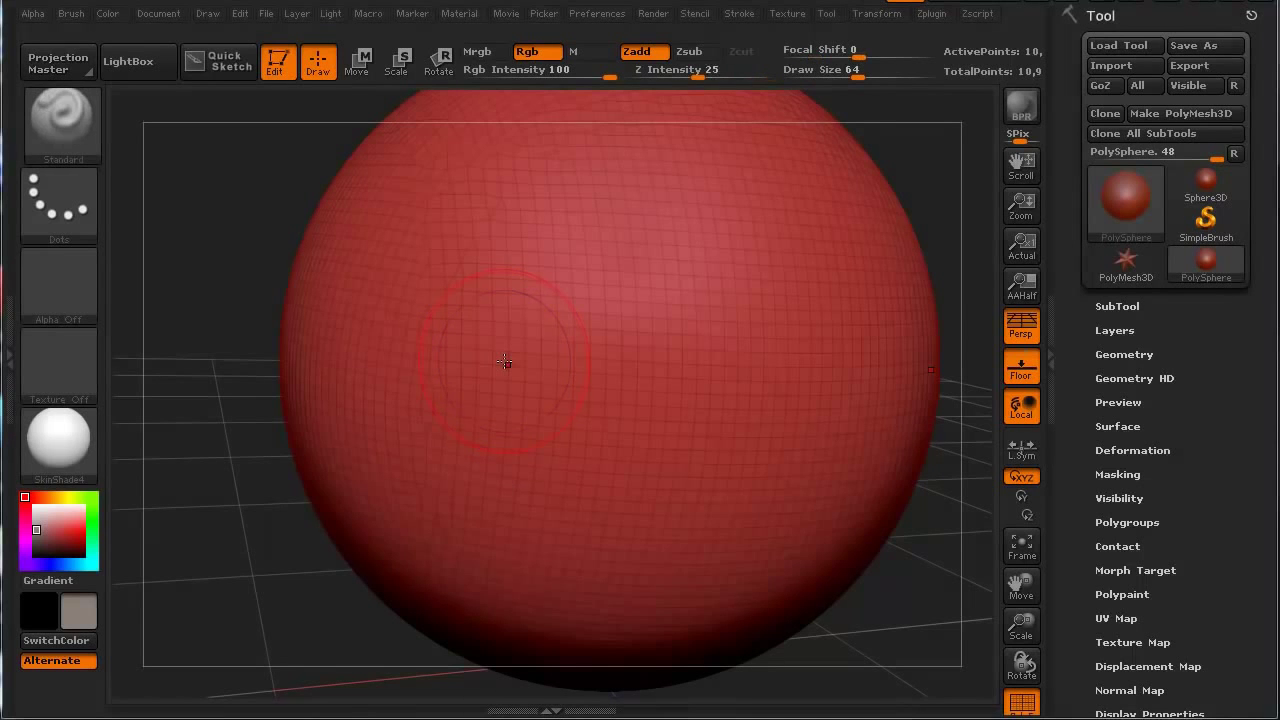
pyautogui.moveTo(300, 540)
pyautogui.mouseDown()
pyautogui.moveTo(264, 543)
pyautogui.moveTo(243, 514)
pyautogui.moveTo(263, 457)
pyautogui.moveTo(246, 491)
pyautogui.moveTo(277, 505)
pyautogui.moveTo(286, 486)
pyautogui.moveTo(363, 523)
pyautogui.moveTo(379, 597)
pyautogui.moveTo(300, 583)
pyautogui.moveTo(273, 531)
pyautogui.moveTo(280, 560)
pyautogui.moveTo(303, 557)
pyautogui.moveTo(289, 529)
pyautogui.moveTo(306, 523)
pyautogui.moveTo(290, 523)
pyautogui.moveTo(314, 509)
pyautogui.mouseUp()
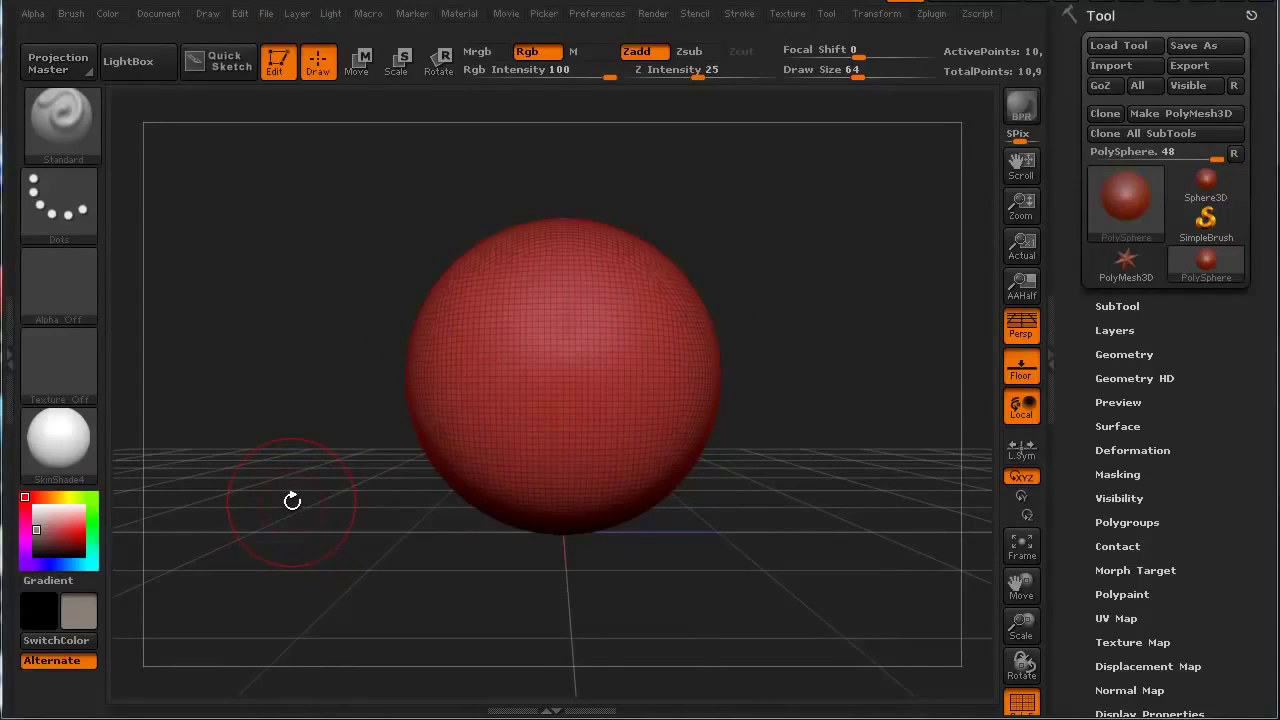
# Turn off the perspective view and hide the floor grid around the sphere
pyautogui.press('p')
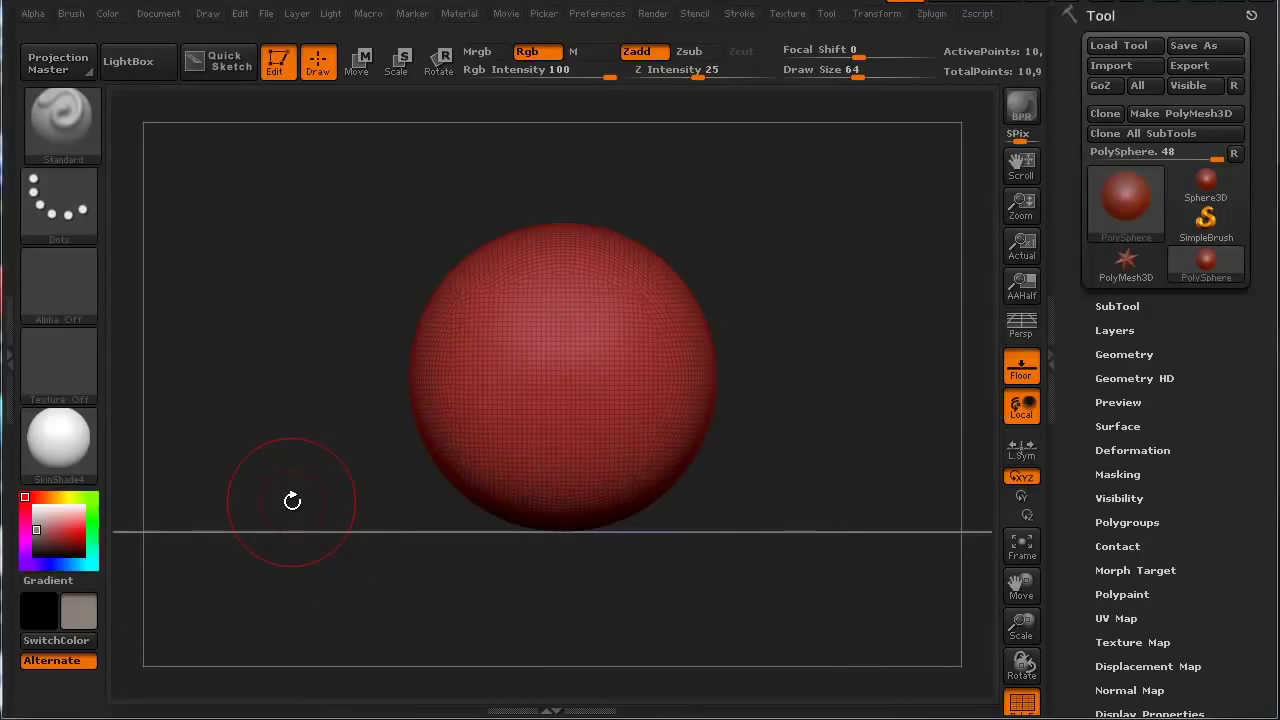
pyautogui.hotkey('shift', 'p')
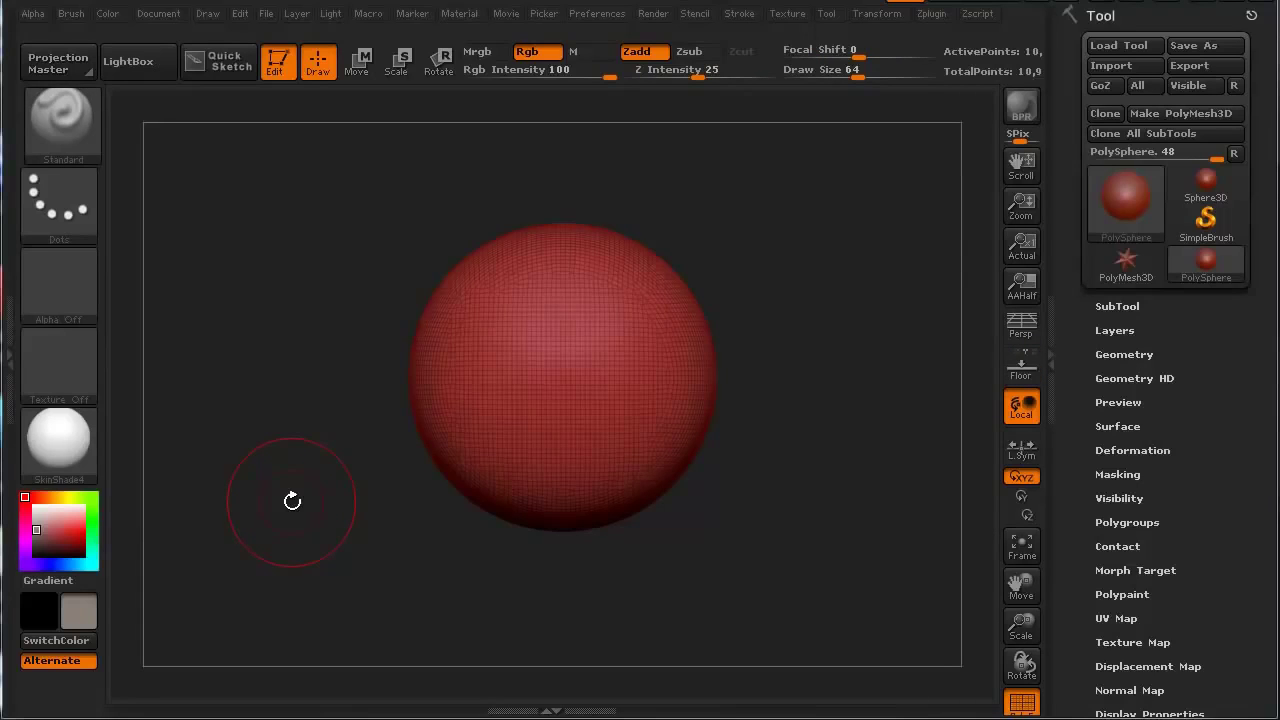
pyautogui.hotkey('shift', 'p')
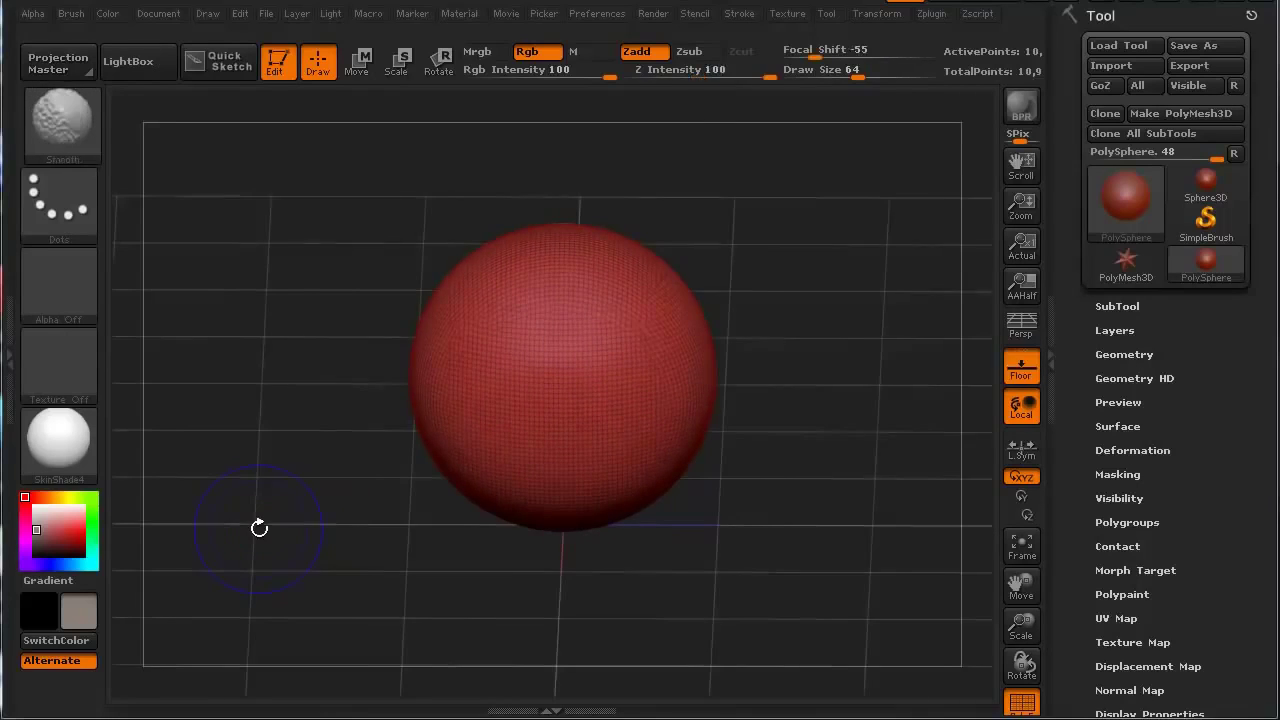
pyautogui.hotkey('shift', 'p')
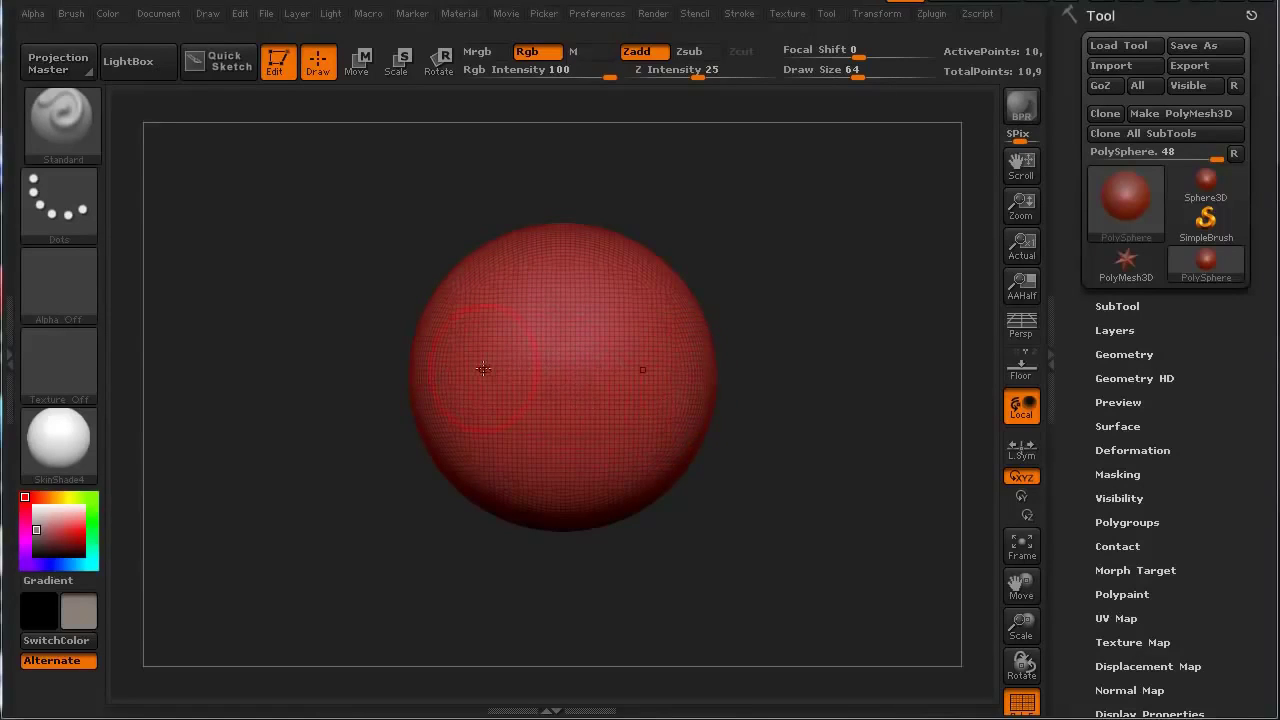
# Try a symmetrical Standard brush bump on the front of the sphere and undo it
pyautogui.moveTo(483, 369); pyautogui.dragTo(470, 367)
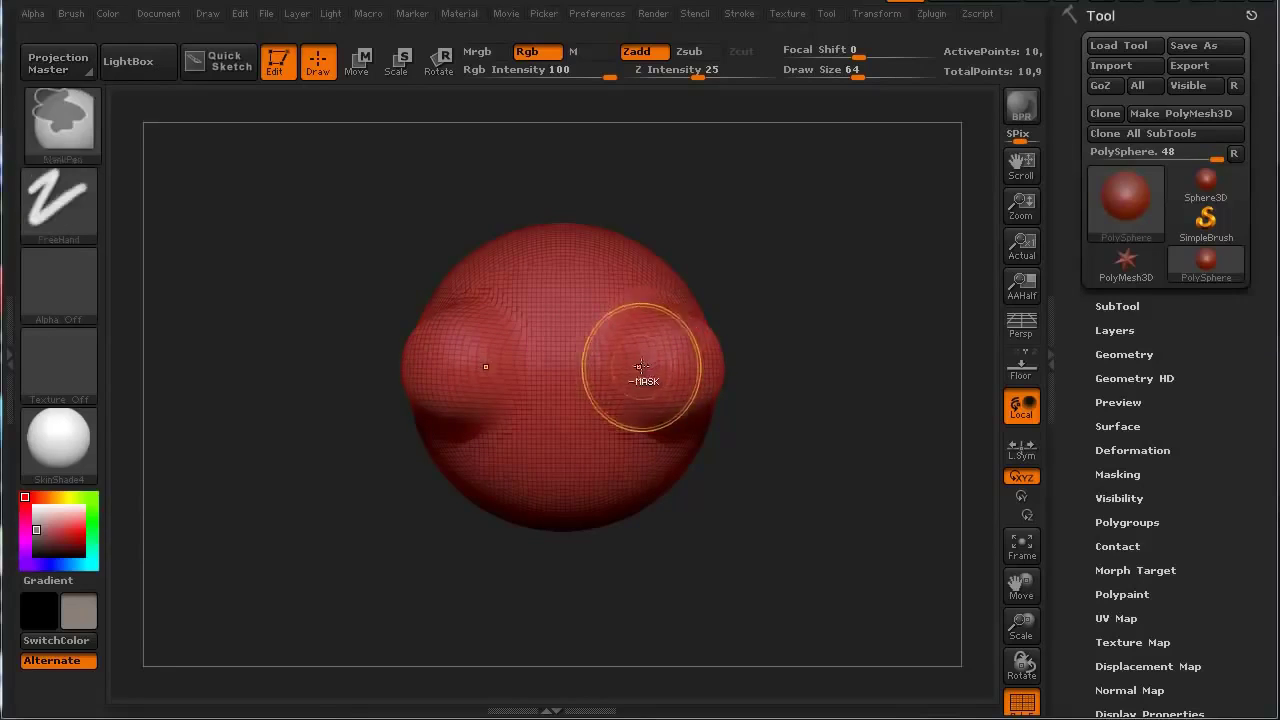
pyautogui.hotkey('ctrl', 'z')
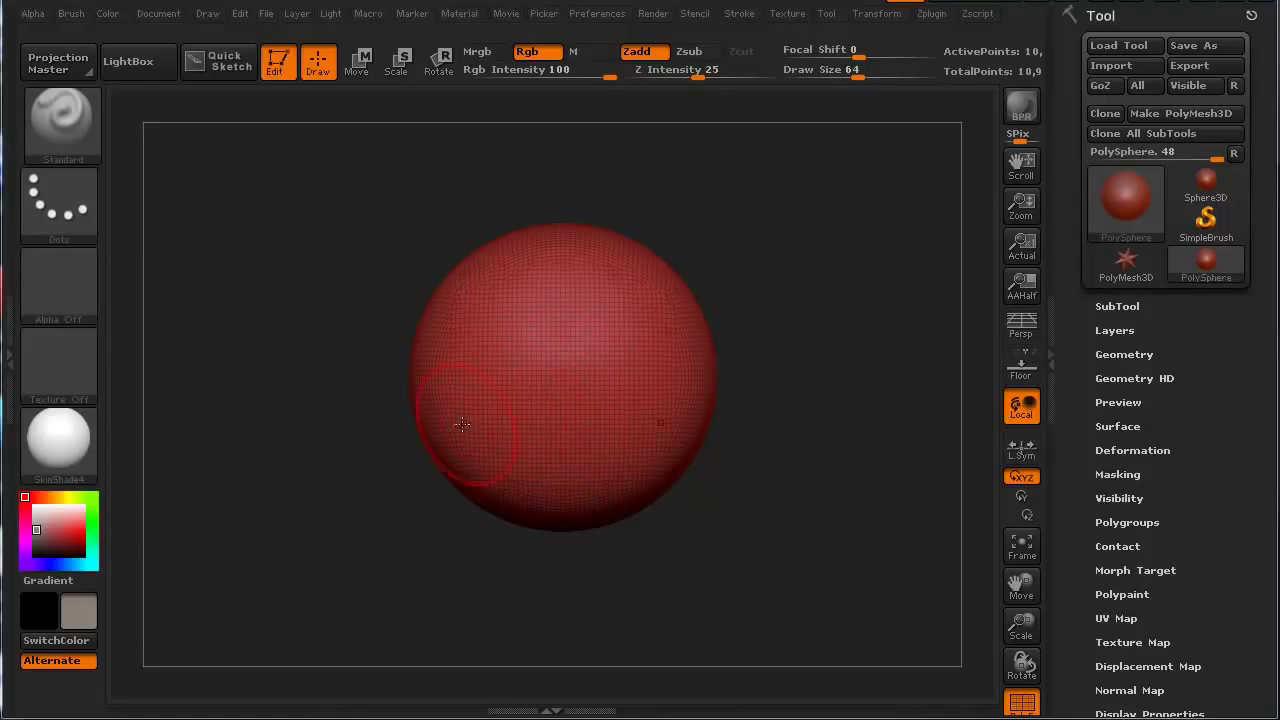
# Switch the Standard brush's stroke type to FreeHand and raise its Mouse Avg setting
pyautogui.keyDown('alt'); pyautogui.moveTo(331, 446); pyautogui.dragTo(277, 504); pyautogui.keyUp('alt')
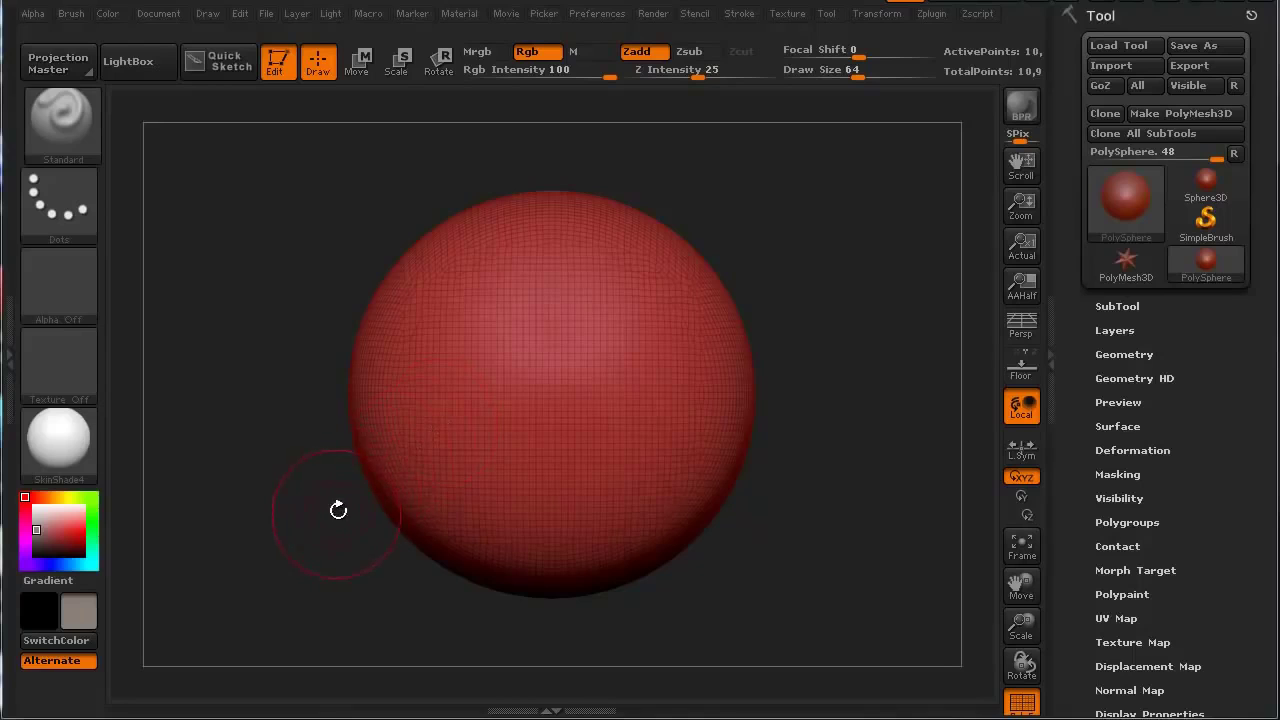
pyautogui.keyDown('alt'); pyautogui.moveTo(338, 510); pyautogui.dragTo(254, 386); pyautogui.keyUp('alt')
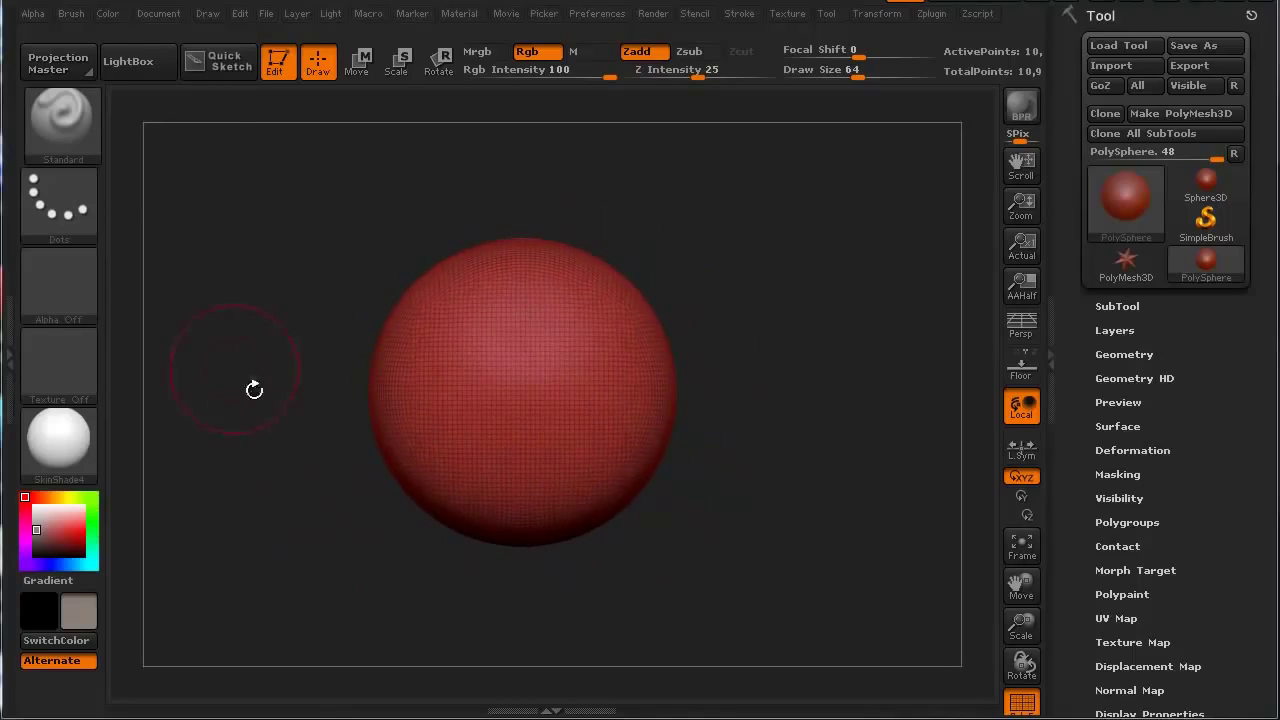
pyautogui.click(70, 206)
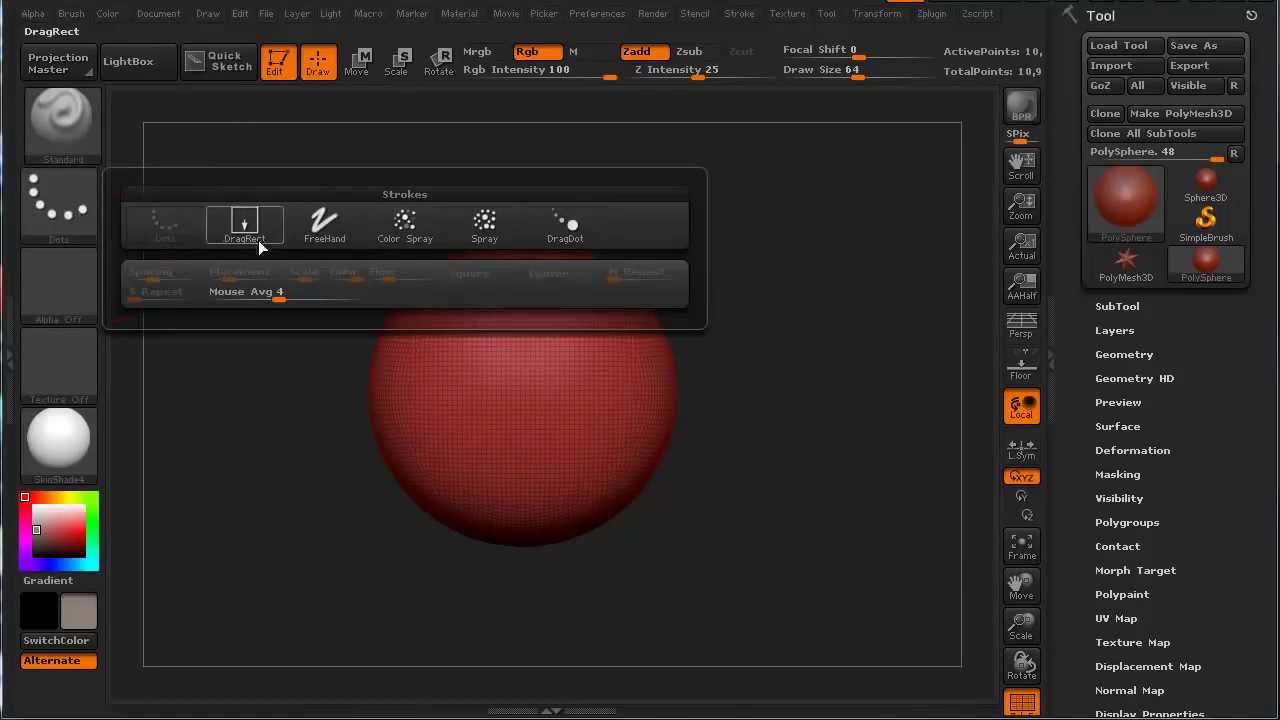
pyautogui.click(317, 226)
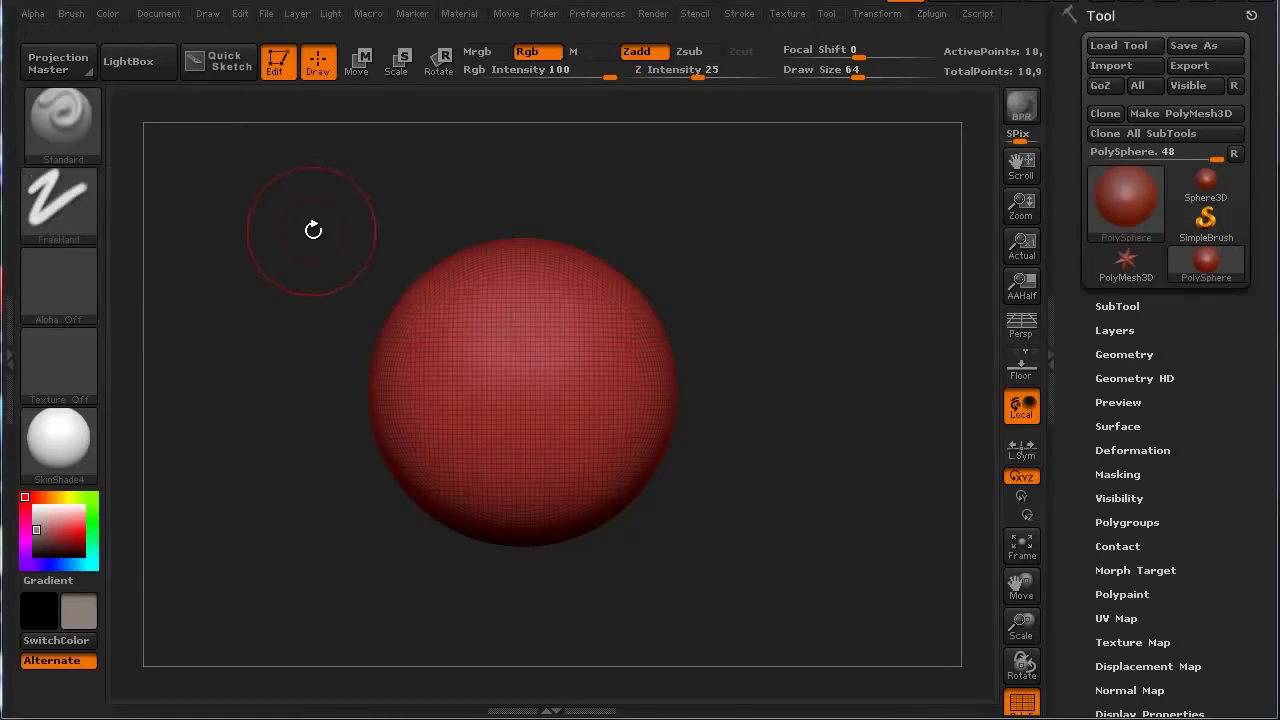
pyautogui.click(737, 13)
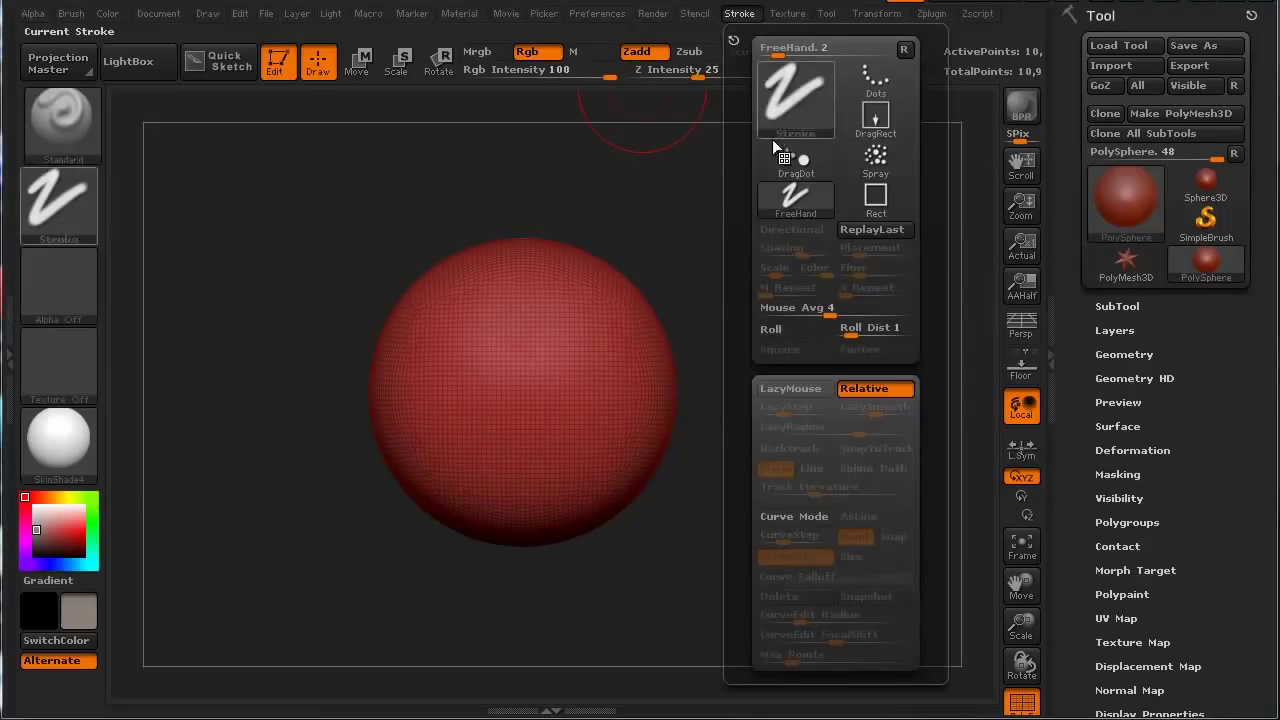
pyautogui.moveTo(817, 307); pyautogui.dragTo(915, 297)
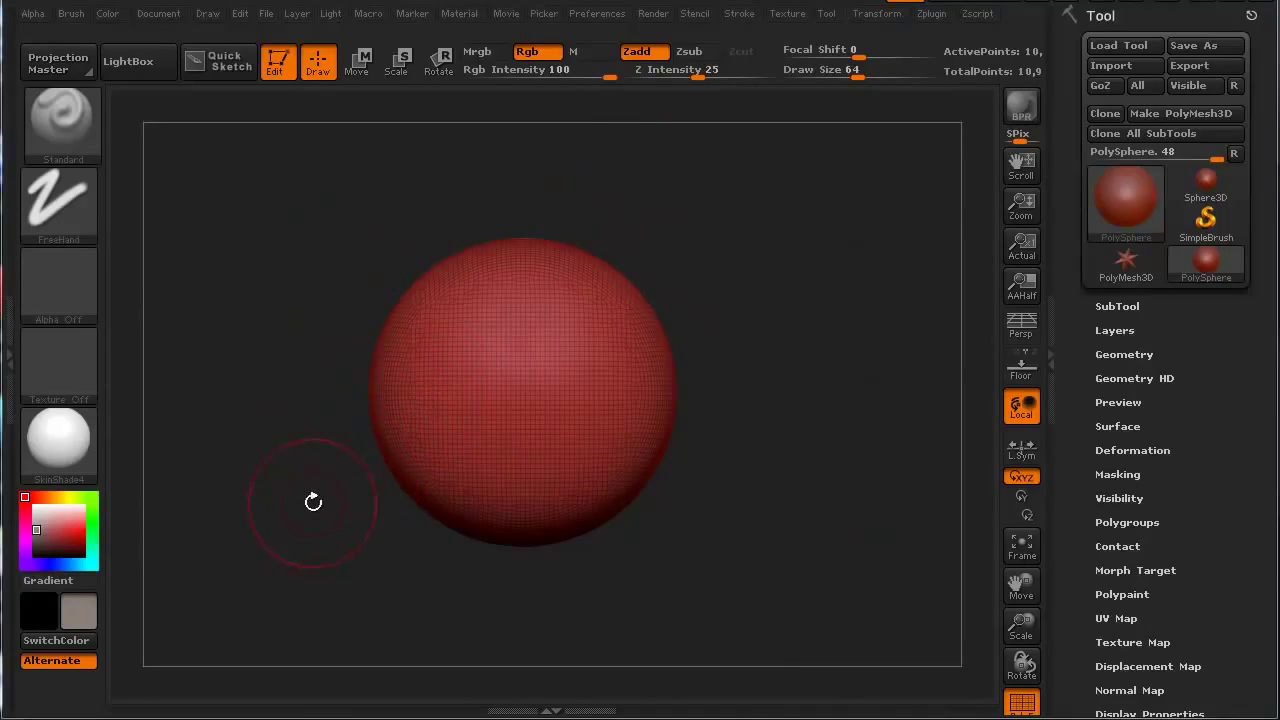
# Try pulling a long horn out of the sphere's side with the Standard brush, inspect its back for distortion, and undo it
pyautogui.keyDown('alt'); pyautogui.moveTo(283, 496); pyautogui.dragTo(321, 477); pyautogui.keyUp('alt')
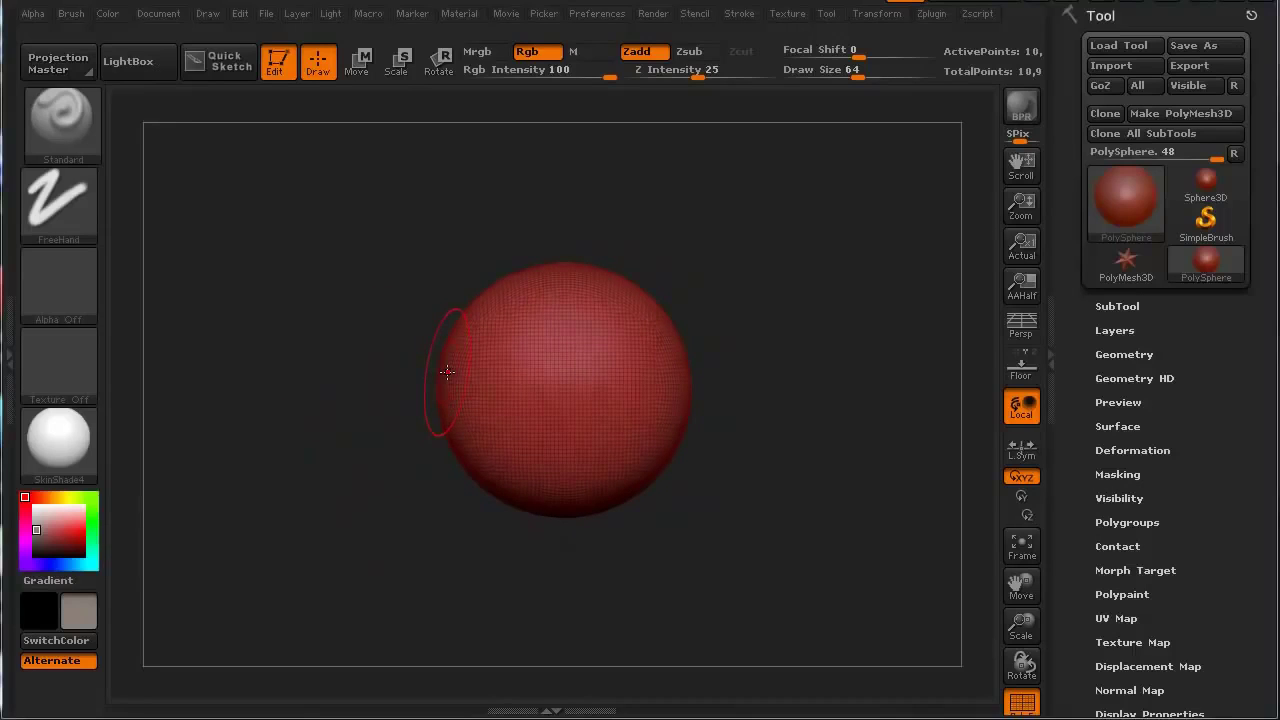
pyautogui.moveTo(447, 372); pyautogui.dragTo(294, 361)
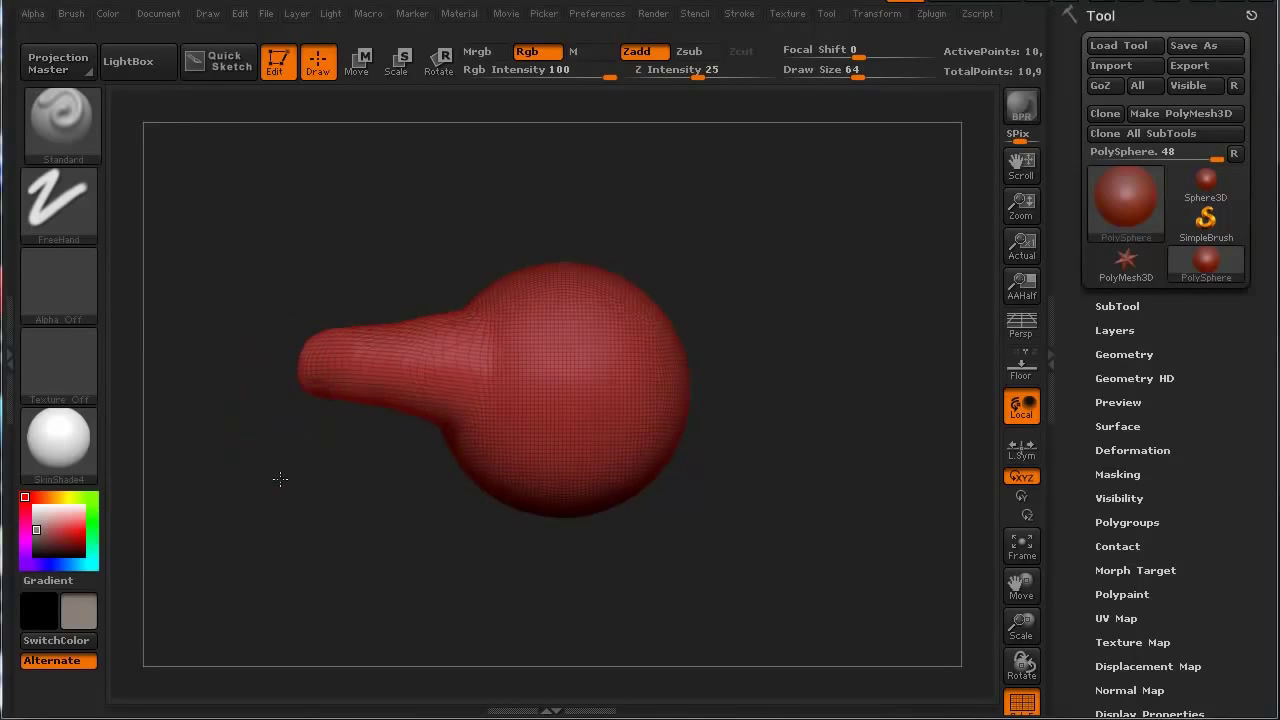
pyautogui.moveTo(280, 479)
pyautogui.mouseDown()
pyautogui.moveTo(297, 563)
pyautogui.moveTo(260, 471)
pyautogui.moveTo(434, 489)
pyautogui.moveTo(313, 533)
pyautogui.moveTo(569, 580)
pyautogui.moveTo(543, 623)
pyautogui.moveTo(558, 592)
pyautogui.mouseUp()
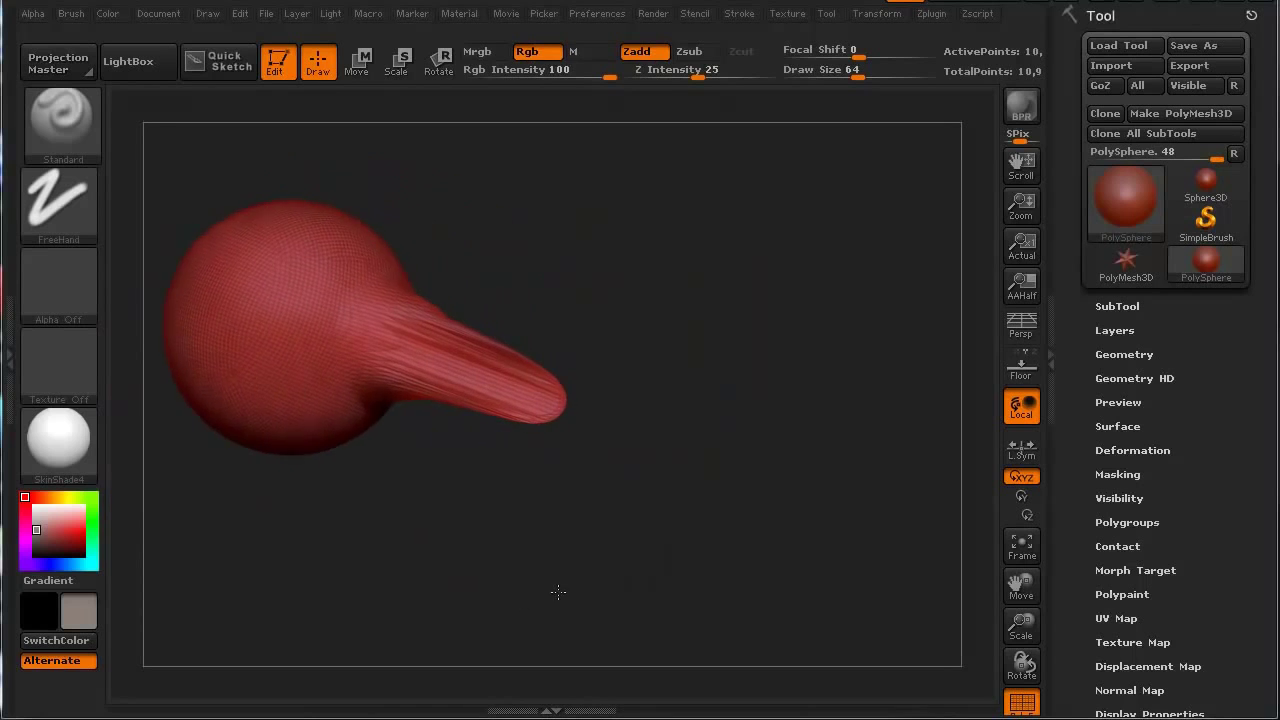
pyautogui.keyDown('alt'); pyautogui.moveTo(400, 571); pyautogui.dragTo(491, 598); pyautogui.keyUp('alt')
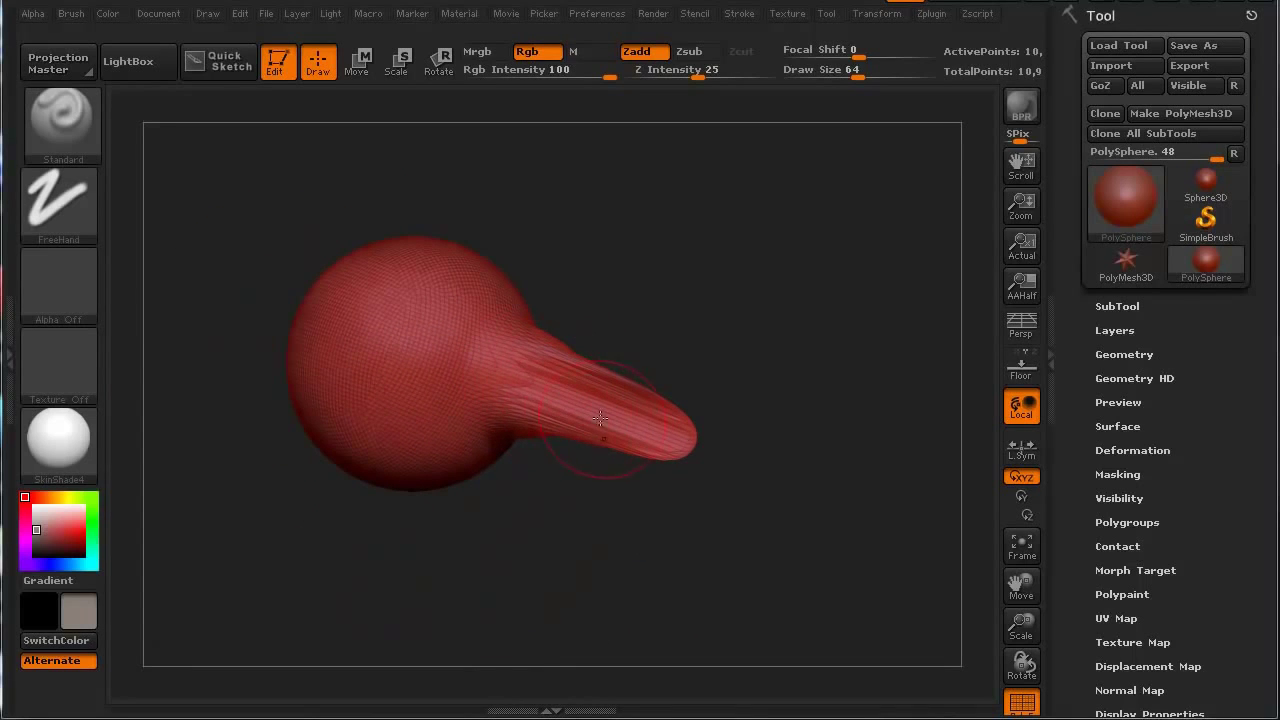
pyautogui.moveTo(632, 490)
pyautogui.mouseDown()
pyautogui.moveTo(586, 520)
pyautogui.moveTo(586, 466)
pyautogui.moveTo(563, 514)
pyautogui.moveTo(687, 604)
pyautogui.mouseUp()
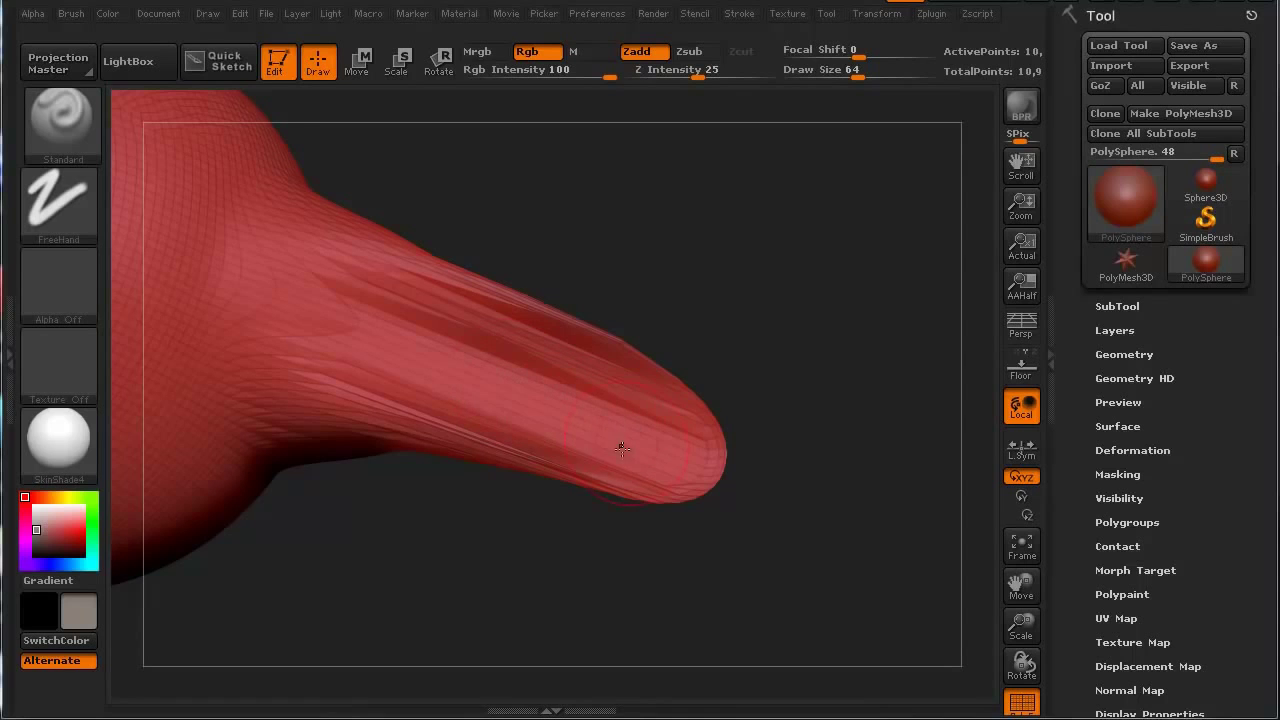
pyautogui.moveTo(475, 541)
pyautogui.keyDown('alt'); pyautogui.mouseDown()
pyautogui.moveTo(626, 560)
pyautogui.moveTo(537, 531)
pyautogui.moveTo(509, 503)
pyautogui.moveTo(514, 457)
pyautogui.moveTo(323, 518)
pyautogui.mouseUp(); pyautogui.keyUp('alt')
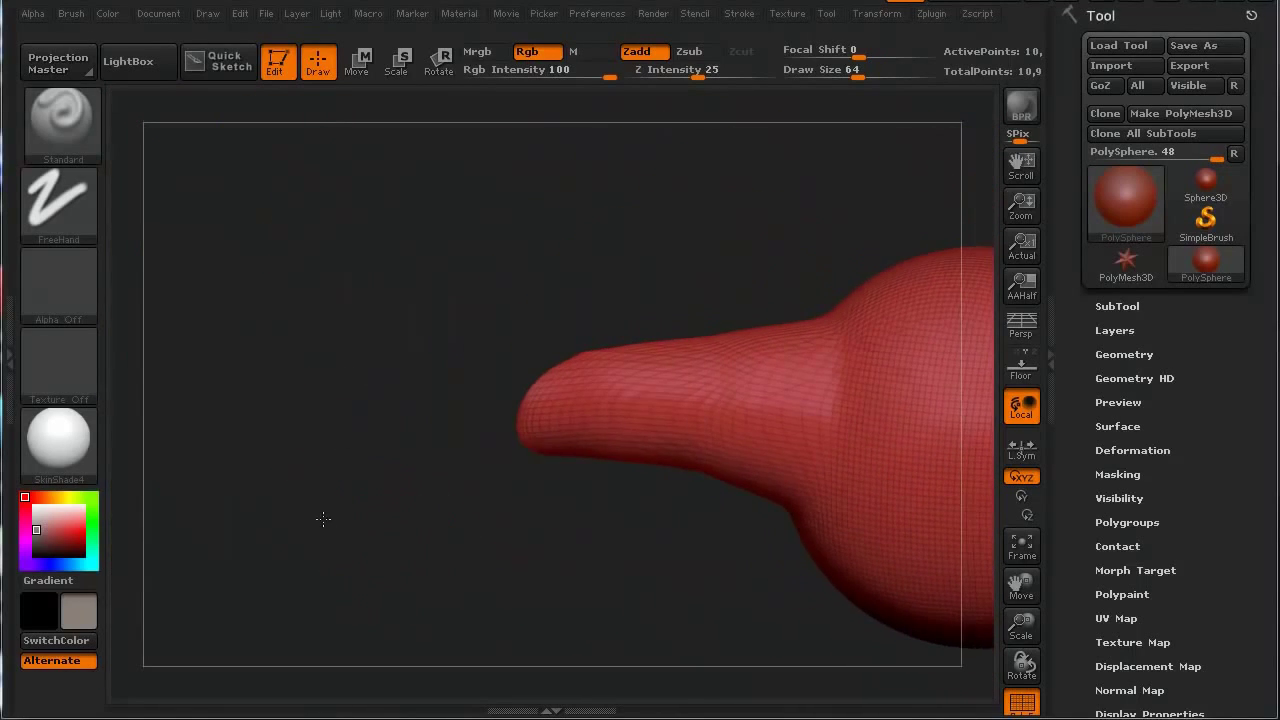
pyautogui.keyDown('shift'); pyautogui.moveTo(440, 456); pyautogui.dragTo(404, 470); pyautogui.keyUp('shift')
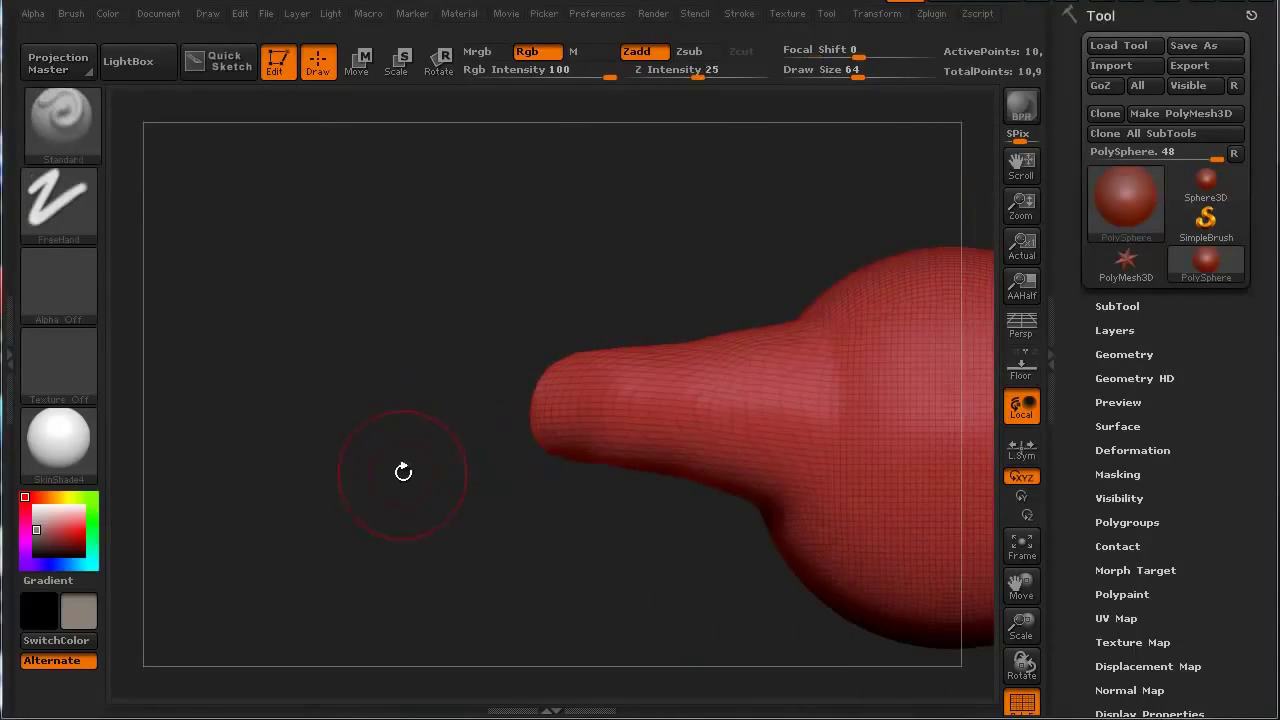
pyautogui.keyDown('alt'); pyautogui.moveTo(472, 513); pyautogui.dragTo(318, 469); pyautogui.keyUp('alt')
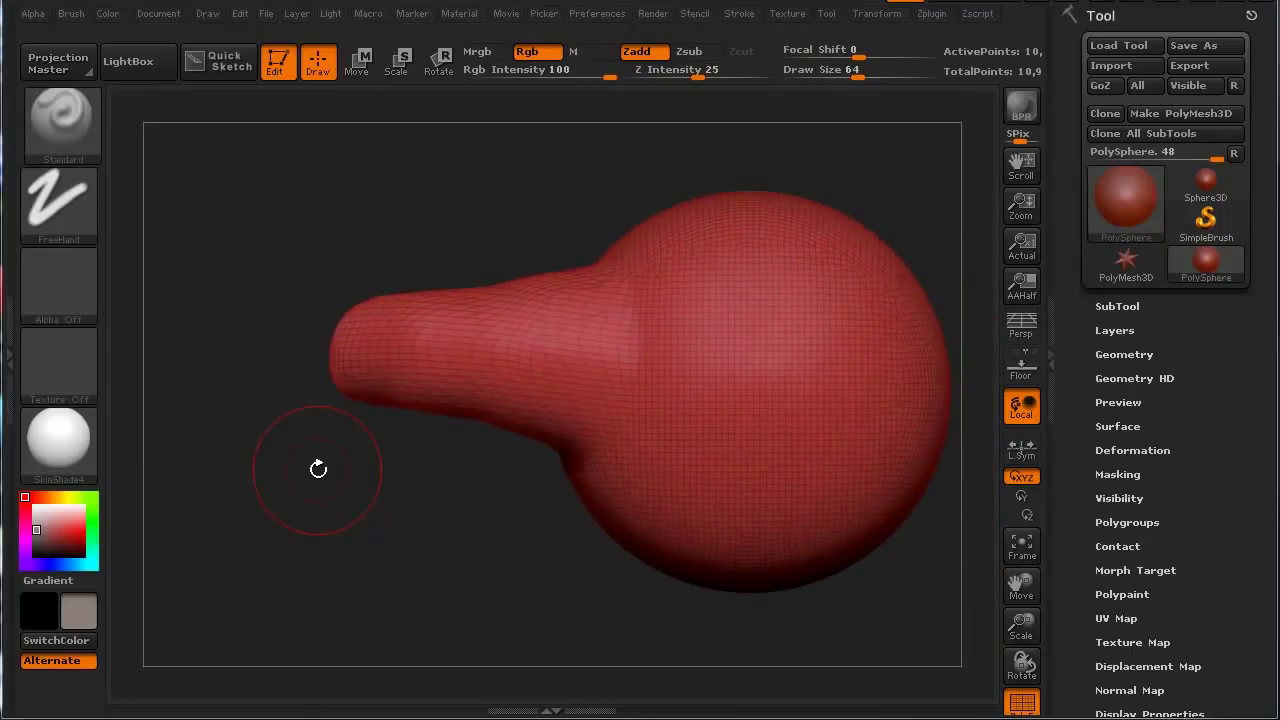
pyautogui.press('ctrl')
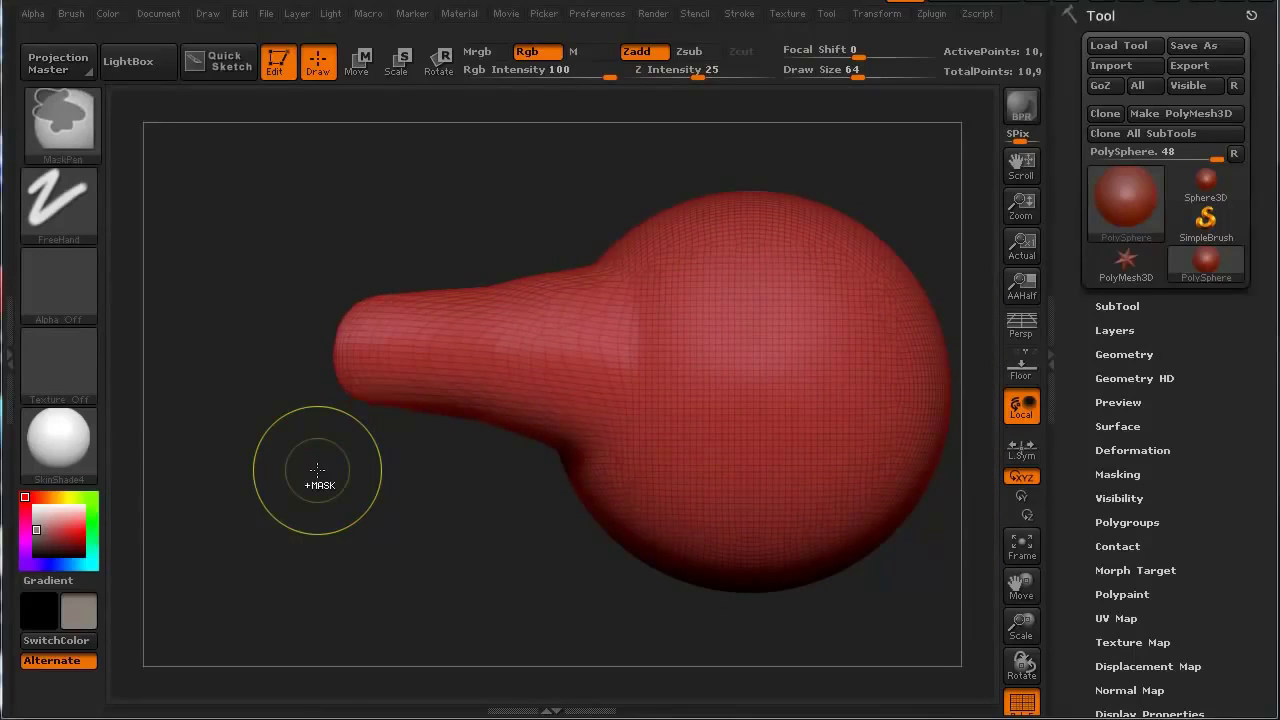
pyautogui.hotkey('ctrl', 'z')
pyautogui.hotkey('ctrl', 'z')
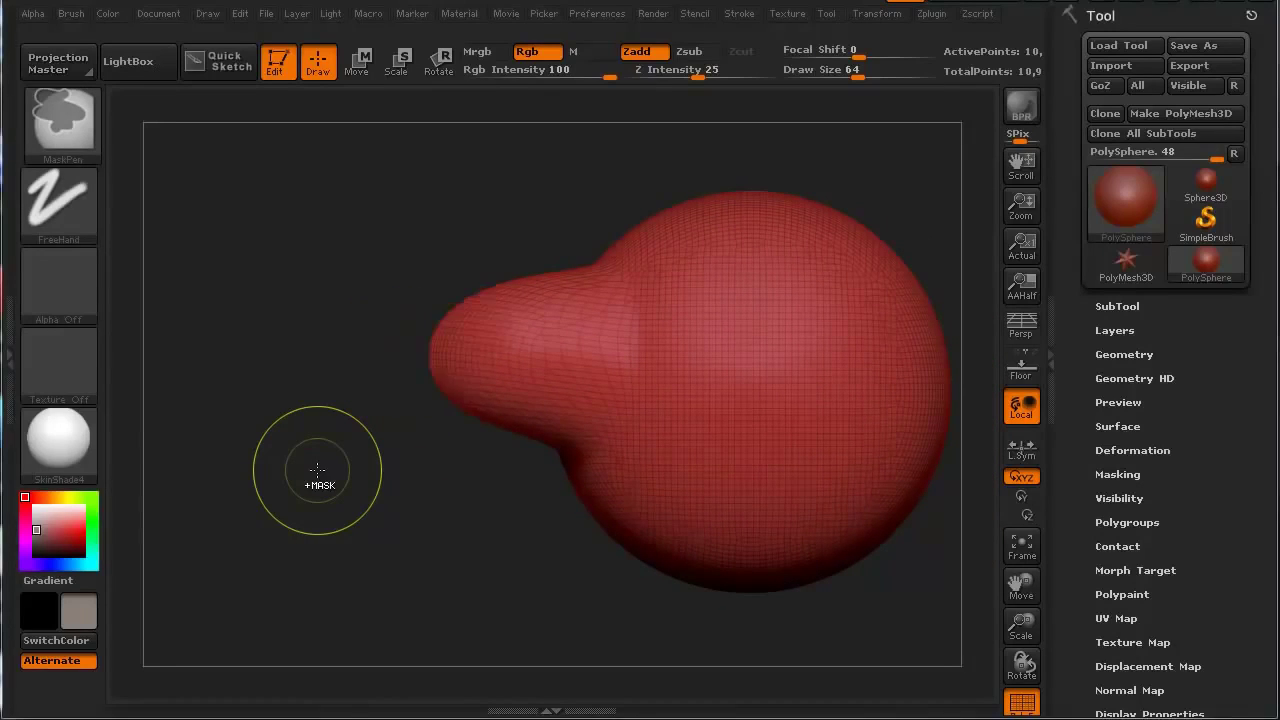
# Enable BackfaceMask in the Standard brush's Auto Masking settings
pyautogui.click(73, 14)
pyautogui.click(137, 450)
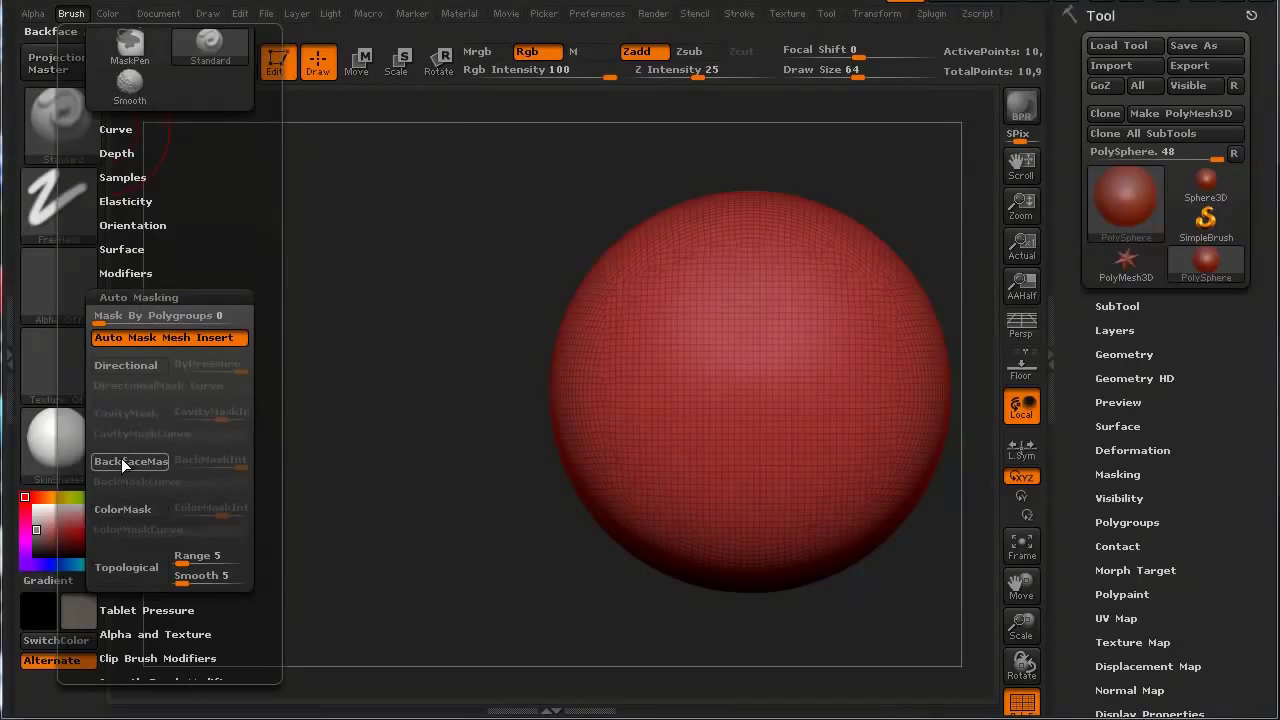
pyautogui.click(121, 458)
# Pull a horn out of the sphere's side with the Standard brush and build up its stretched surface
pyautogui.moveTo(566, 374); pyautogui.dragTo(395, 370)
pyautogui.moveTo(321, 481)
pyautogui.mouseDown()
pyautogui.moveTo(466, 489)
pyautogui.moveTo(426, 498)
pyautogui.mouseUp()
pyautogui.moveTo(450, 440)
pyautogui.mouseDown()
pyautogui.moveTo(540, 517)
pyautogui.moveTo(551, 580)
pyautogui.moveTo(523, 583)
pyautogui.moveTo(556, 613)
pyautogui.moveTo(500, 543)
pyautogui.moveTo(509, 486)
pyautogui.moveTo(449, 543)
pyautogui.moveTo(414, 348)
pyautogui.mouseUp()
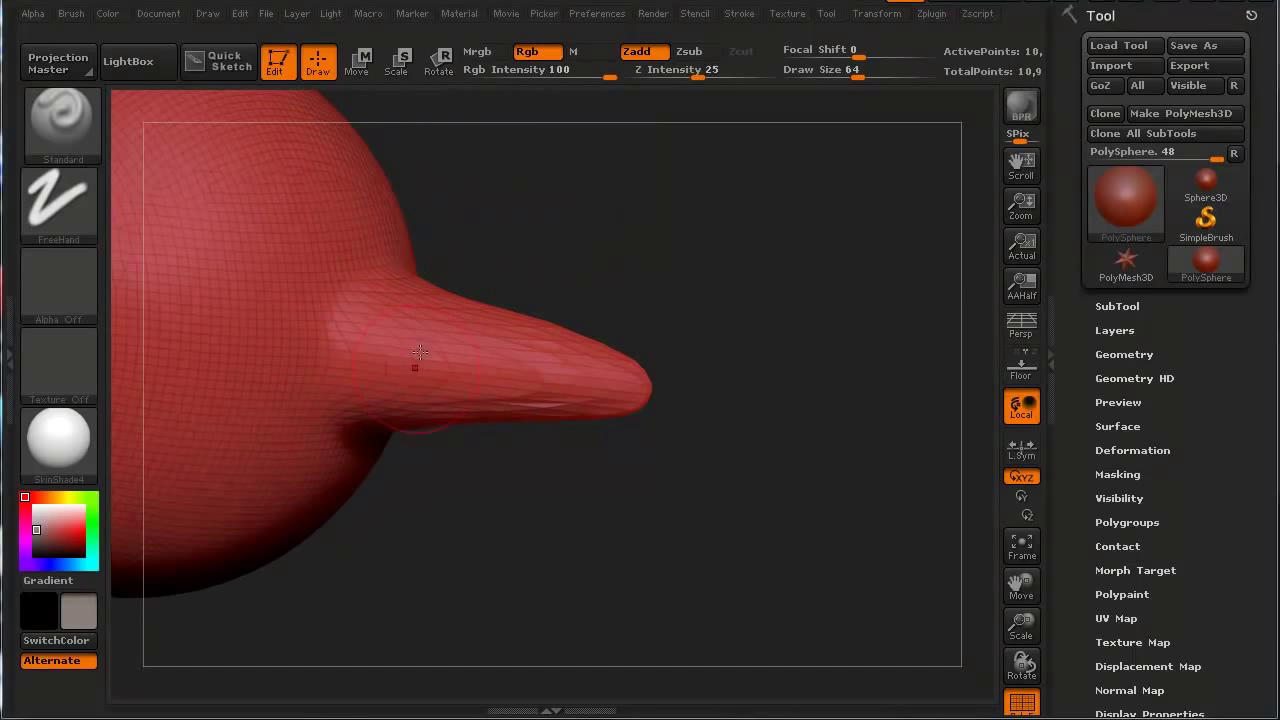
pyautogui.moveTo(420, 352)
pyautogui.mouseDown()
pyautogui.moveTo(649, 623)
pyautogui.moveTo(636, 548)
pyautogui.moveTo(700, 531)
pyautogui.moveTo(634, 561)
pyautogui.moveTo(600, 514)
pyautogui.mouseUp()
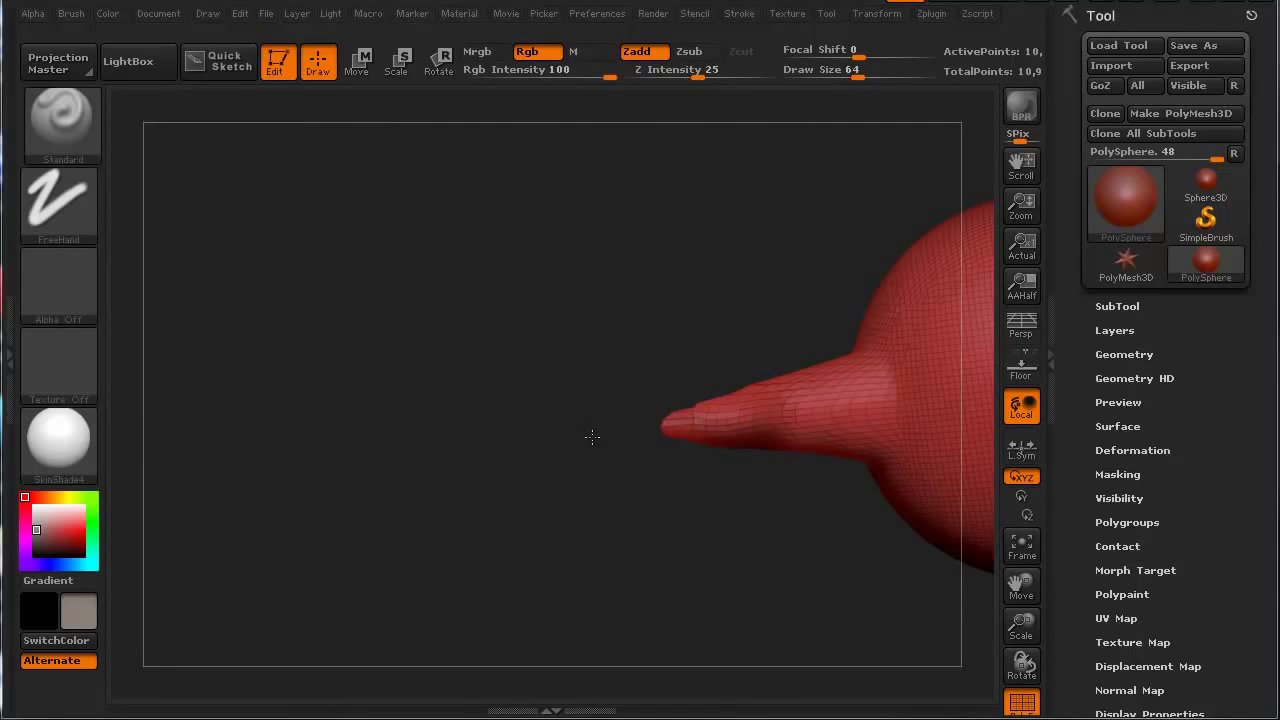
pyautogui.moveTo(592, 436)
pyautogui.mouseDown()
pyautogui.moveTo(483, 543)
pyautogui.moveTo(609, 543)
pyautogui.moveTo(765, 454)
pyautogui.mouseUp()
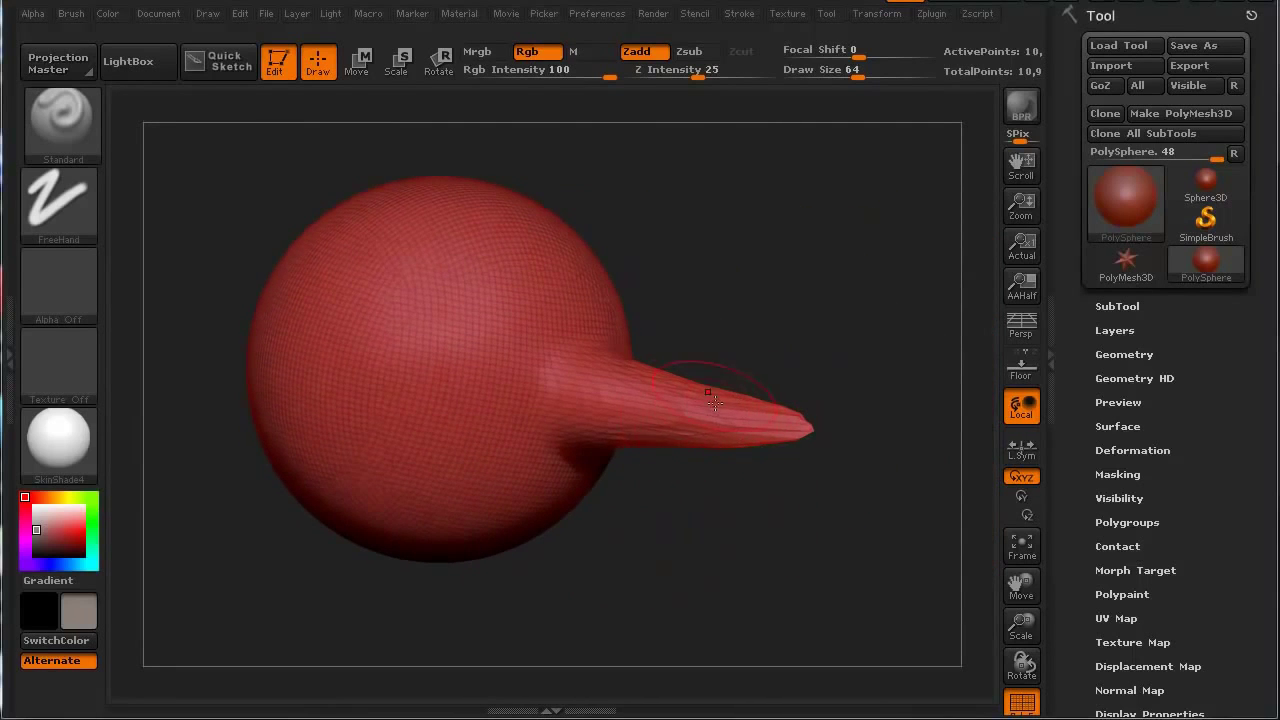
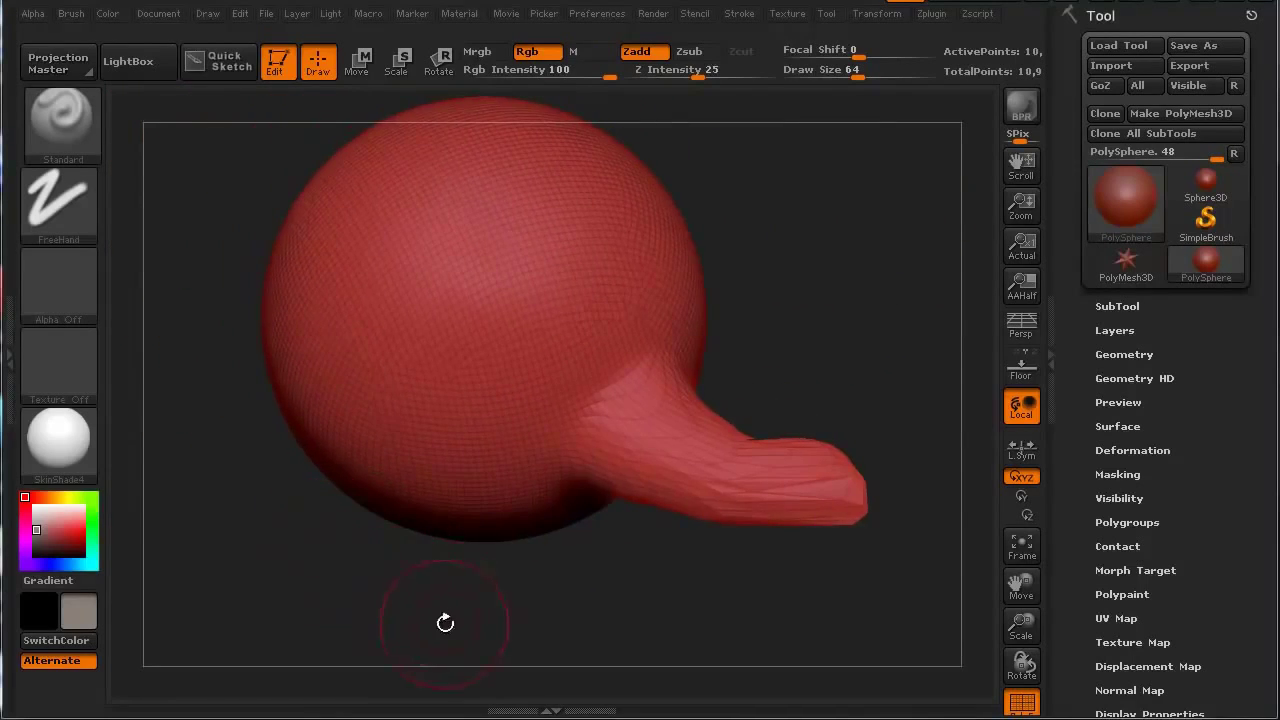
# Remesh the sculpt with DynaMesh to redistribute the stretched polygons along the horn evenly
pyautogui.moveTo(620, 560); pyautogui.dragTo(618, 512)
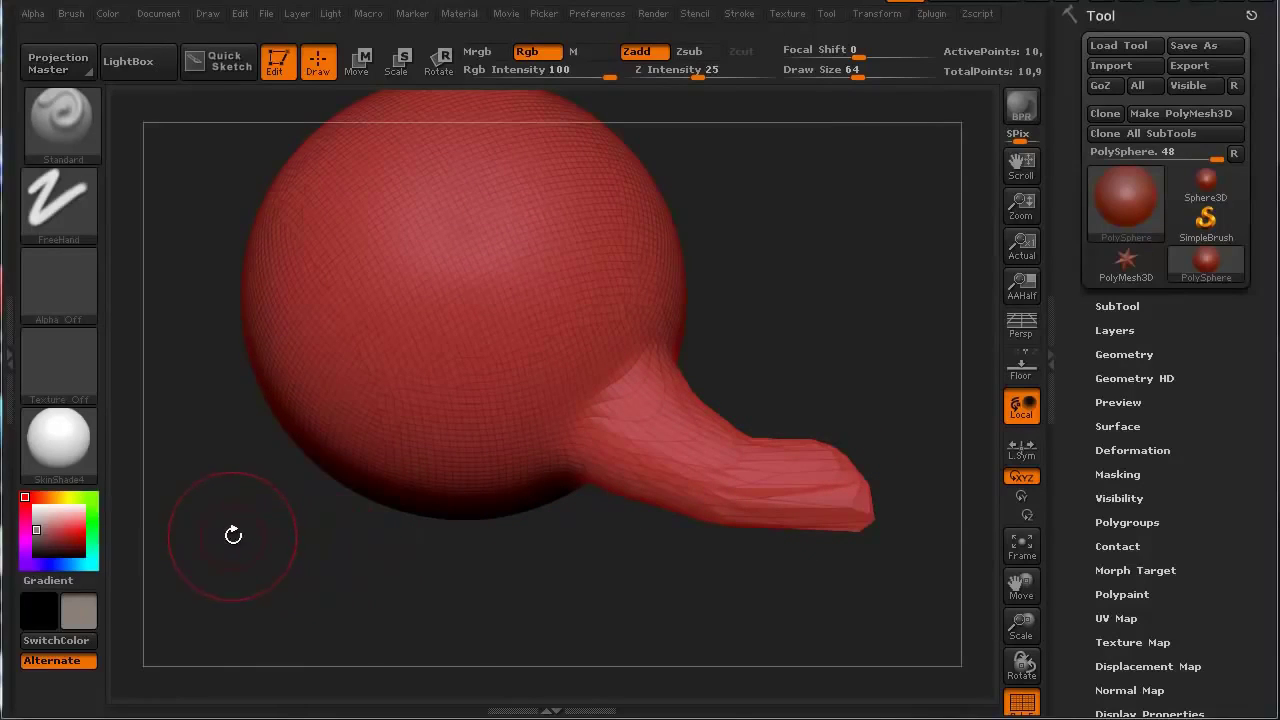
pyautogui.keyDown('ctrl'); pyautogui.moveTo(193, 491); pyautogui.dragTo(243, 584); pyautogui.keyUp('ctrl')
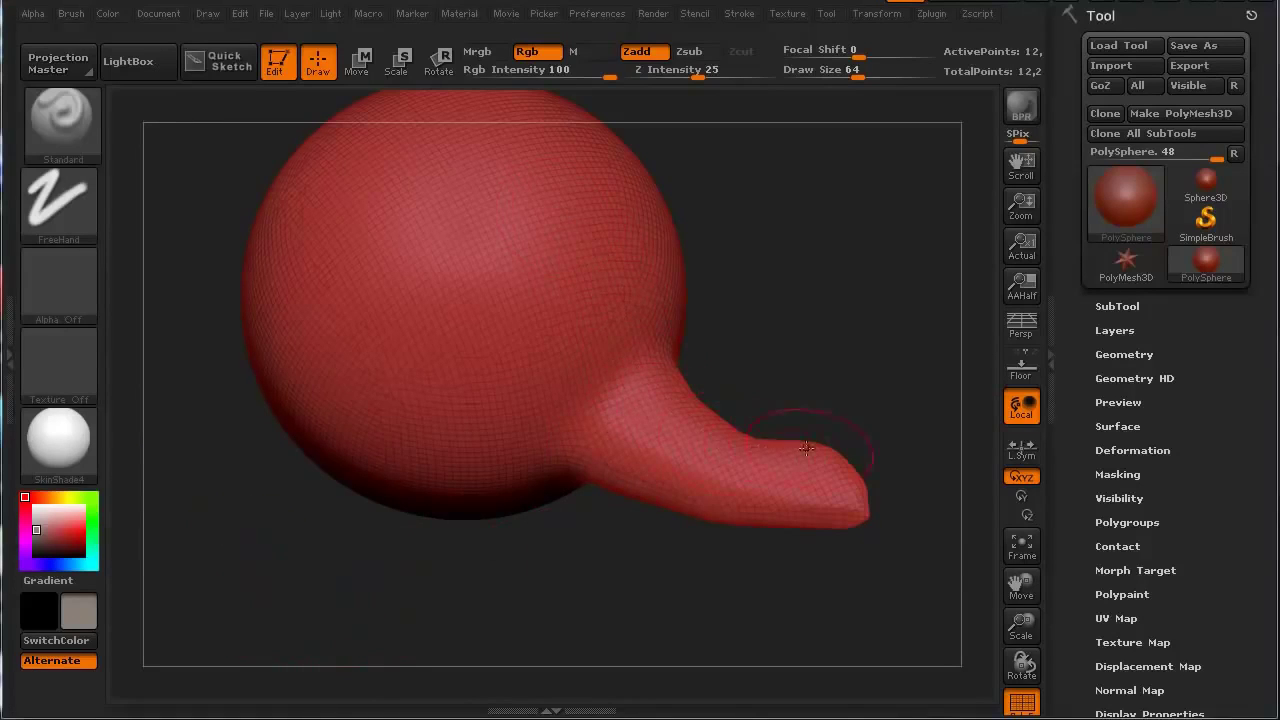
# Pull a second horn out of the sphere's surface with the Standard brush and remesh the sculpt with DynaMesh
pyautogui.moveTo(639, 567); pyautogui.dragTo(514, 441)
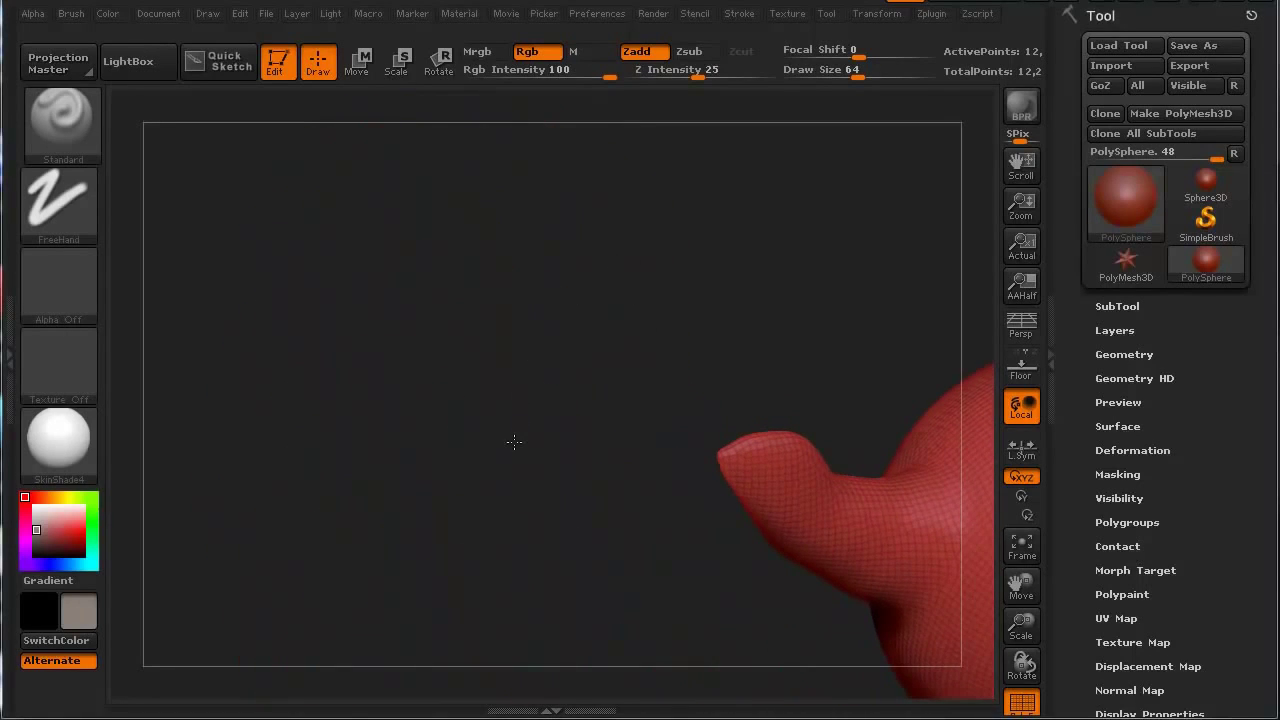
pyautogui.moveTo(621, 488); pyautogui.dragTo(283, 566)
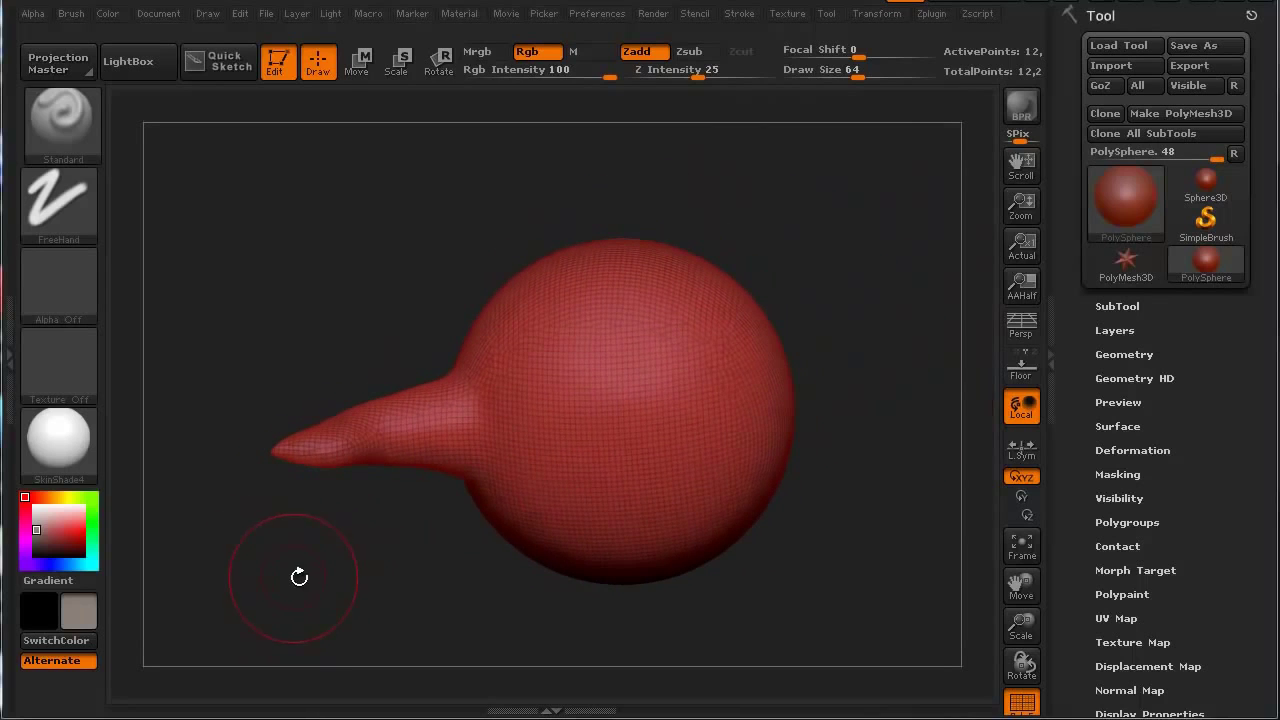
pyautogui.moveTo(644, 407); pyautogui.dragTo(612, 418)
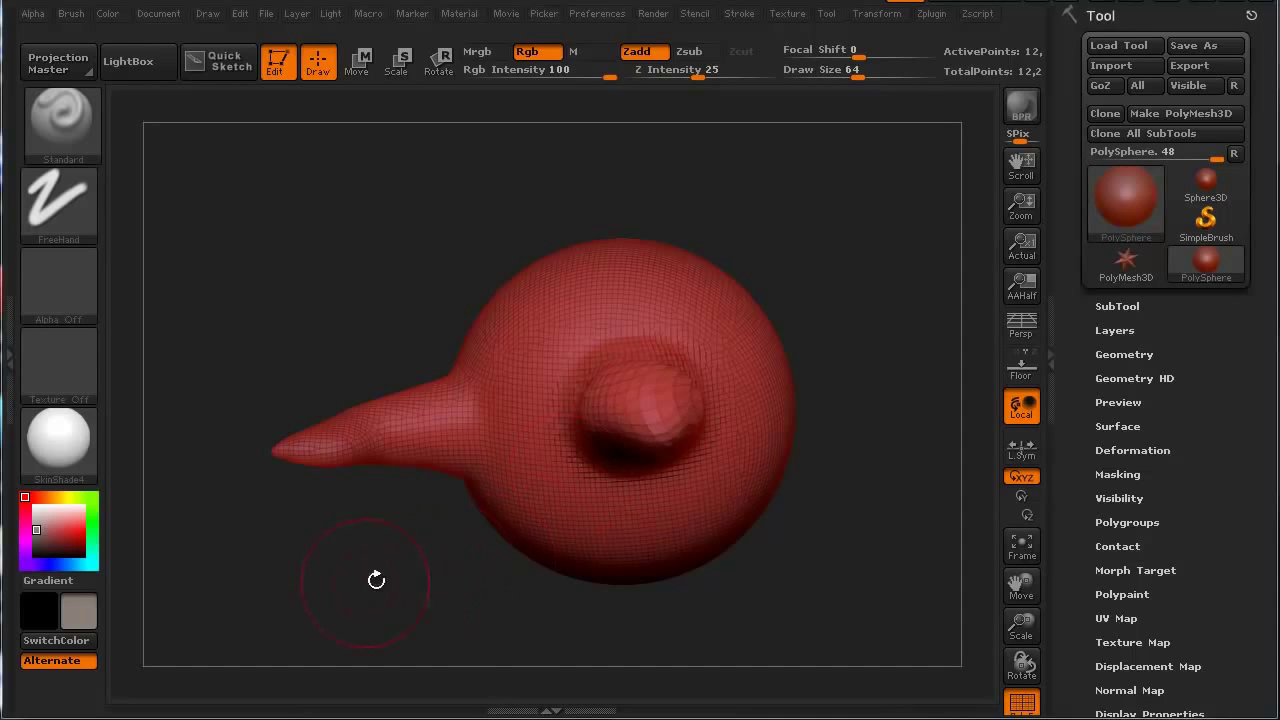
pyautogui.moveTo(371, 580); pyautogui.dragTo(436, 603)
pyautogui.press('ctrl')
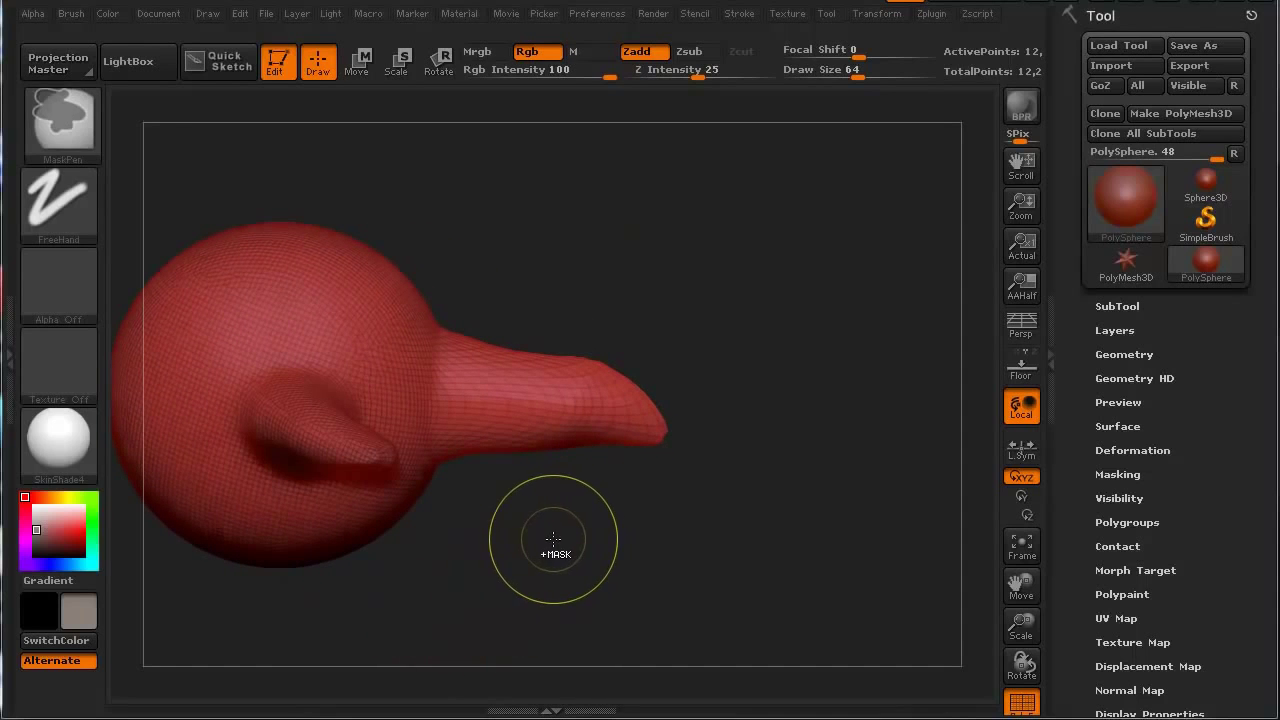
pyautogui.moveTo(537, 530)
pyautogui.keyDown('ctrl'); pyautogui.mouseDown()
pyautogui.moveTo(587, 598)
pyautogui.moveTo(551, 571)
pyautogui.moveTo(517, 614)
pyautogui.moveTo(526, 586)
pyautogui.moveTo(519, 604)
pyautogui.moveTo(674, 586)
pyautogui.moveTo(580, 586)
pyautogui.moveTo(640, 477)
pyautogui.moveTo(275, 509)
pyautogui.moveTo(321, 545)
pyautogui.moveTo(313, 583)
pyautogui.moveTo(323, 551)
pyautogui.moveTo(352, 569)
pyautogui.moveTo(330, 588)
pyautogui.moveTo(299, 469)
pyautogui.moveTo(323, 591)
pyautogui.moveTo(332, 556)
pyautogui.moveTo(334, 571)
pyautogui.mouseUp(); pyautogui.keyUp('ctrl')
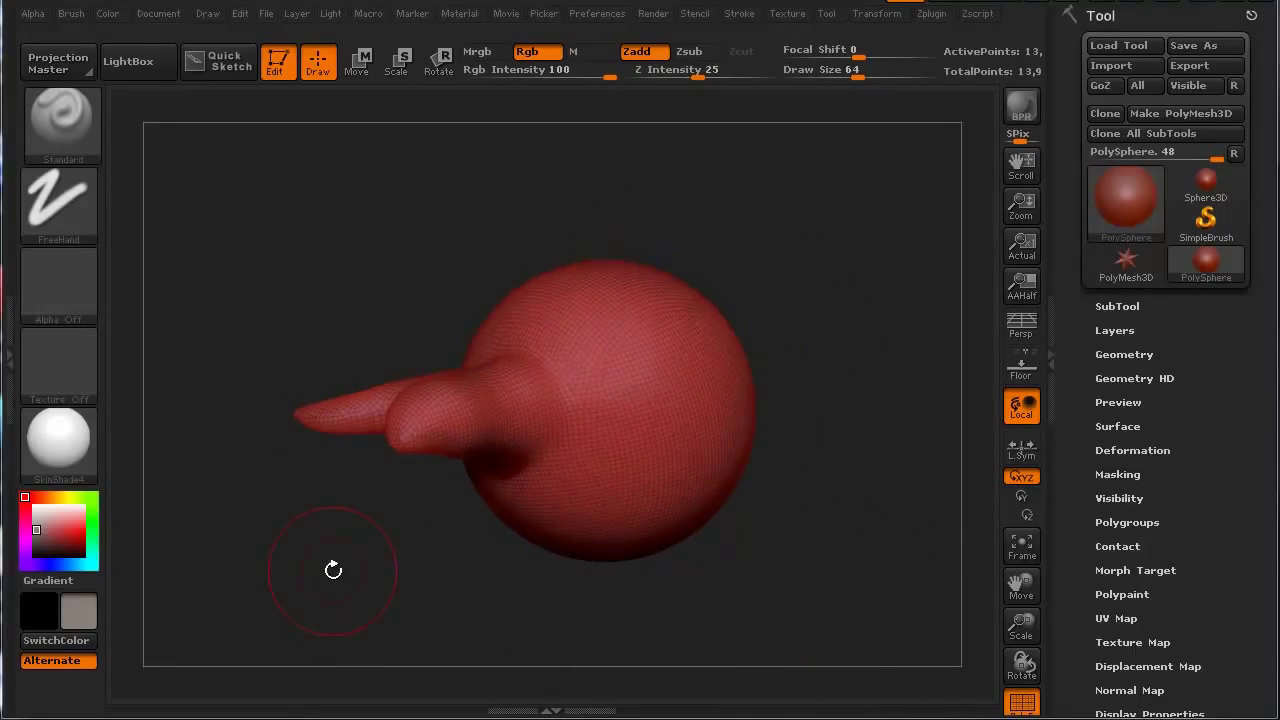
# Undo the sculpting and remeshing of both horns, back to the plain DynaMesh sphere
pyautogui.press('ctrl')
pyautogui.hotkey('ctrl', 'z')
pyautogui.hotkey('ctrl', 'z')
pyautogui.hotkey('ctrl', 'z')
pyautogui.hotkey('ctrl', 'z')
pyautogui.hotkey('ctrl', 'z')
pyautogui.hotkey('ctrl', 'z')
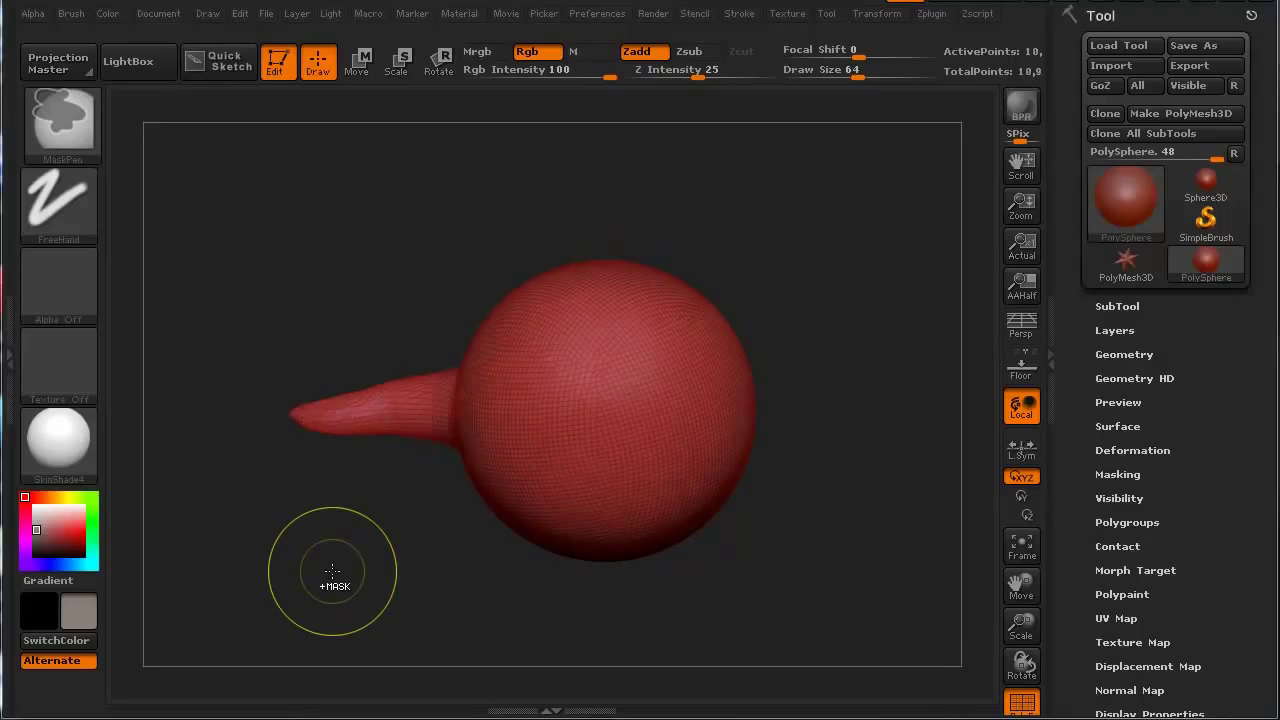
pyautogui.keyDown('shift'); pyautogui.moveTo(348, 540); pyautogui.dragTo(330, 570); pyautogui.keyUp('shift')
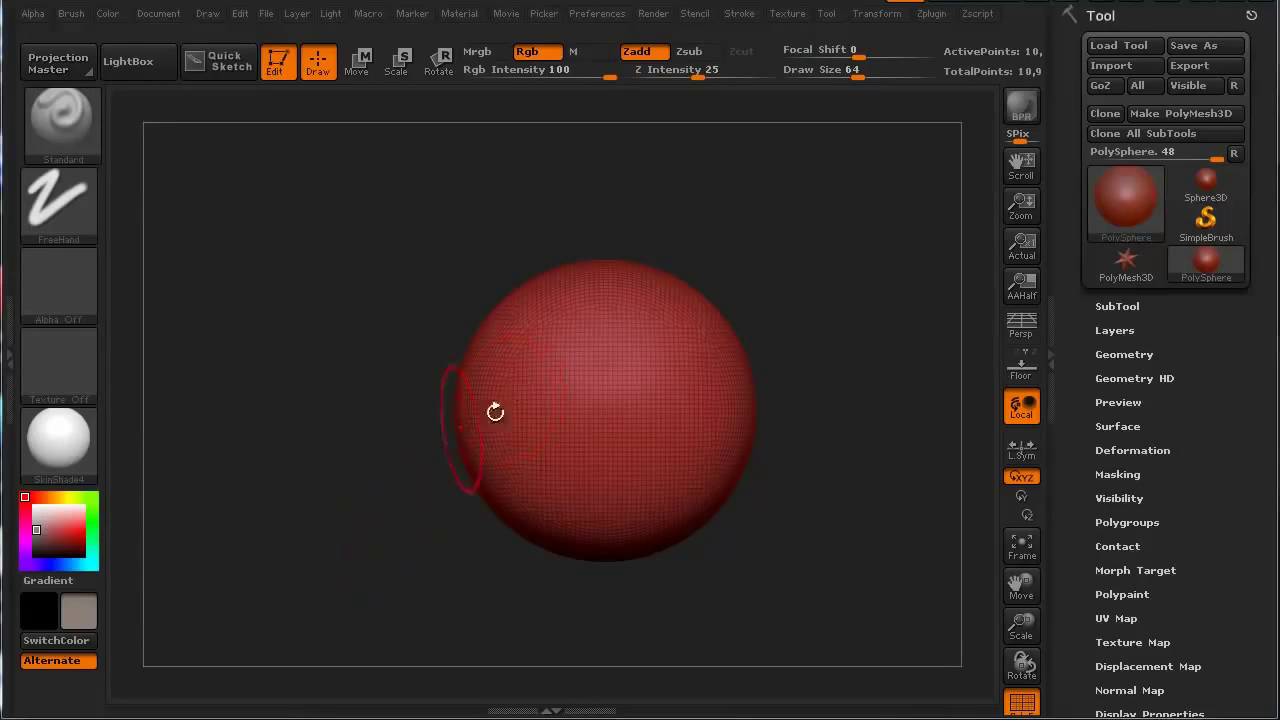
# Open the sphere's Geometry settings with the DynaMesh options and turn off the polyframe display
pyautogui.moveTo(495, 412); pyautogui.dragTo(446, 474)
pyautogui.keyDown('shift'); pyautogui.moveTo(420, 515); pyautogui.dragTo(406, 549); pyautogui.keyUp('shift')
pyautogui.click(1114, 352)
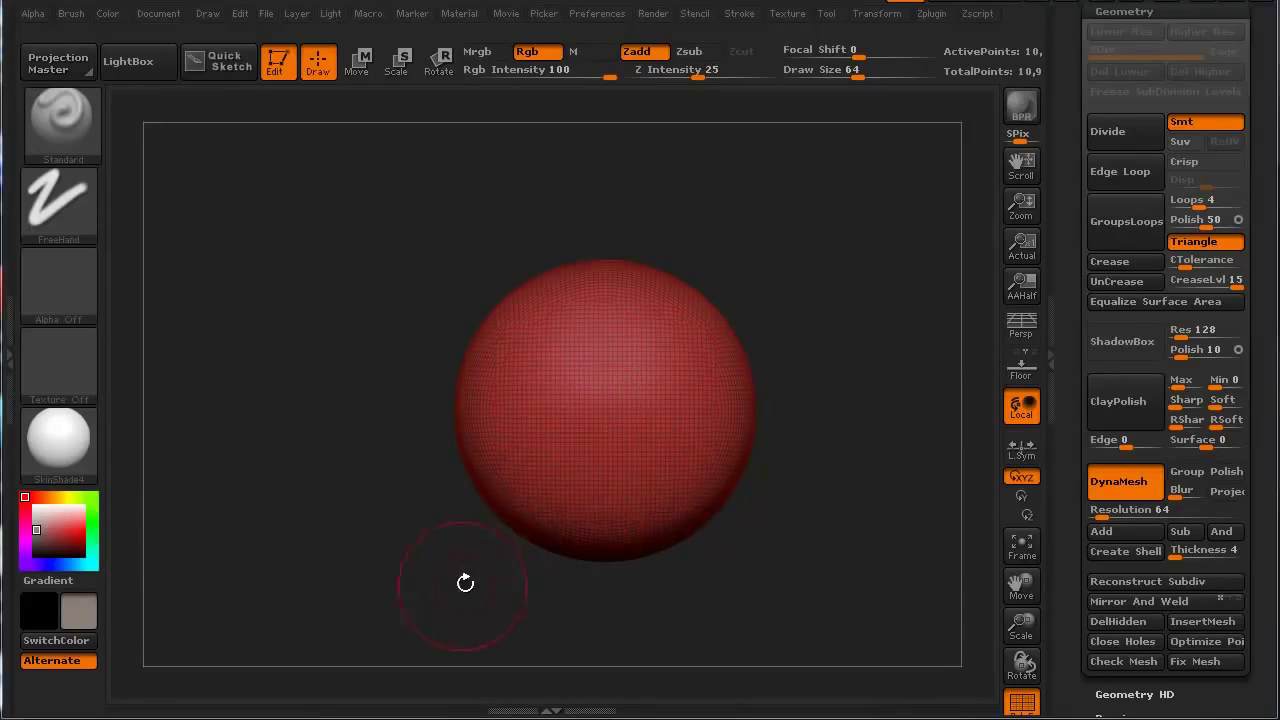
pyautogui.keyDown('alt'); pyautogui.moveTo(425, 578); pyautogui.dragTo(255, 548); pyautogui.keyUp('alt')
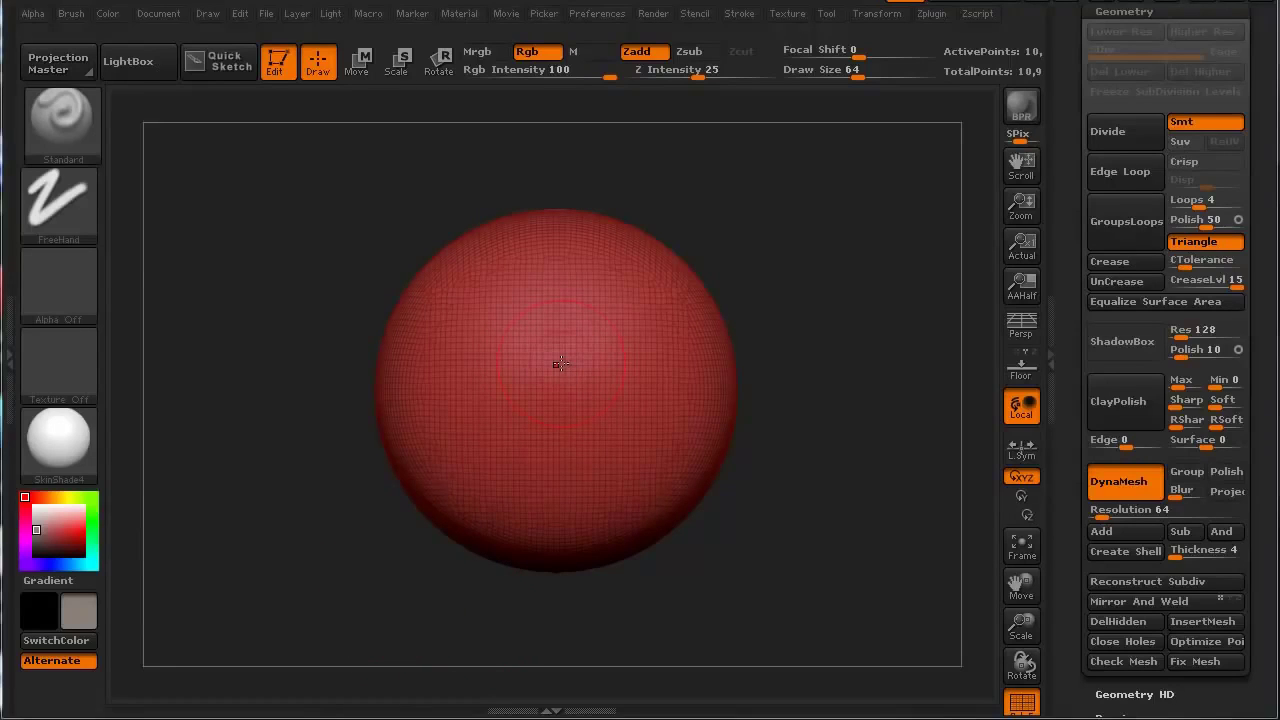
pyautogui.press('shift')
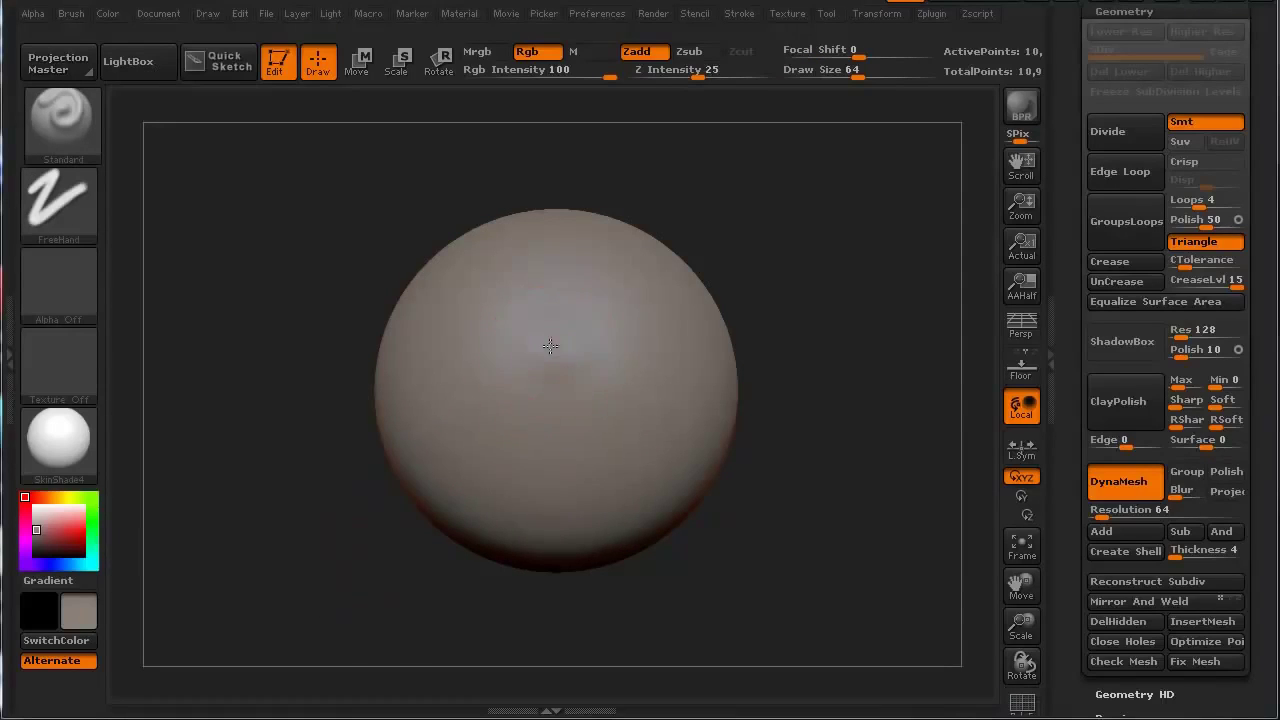
# Build up a rough nose with a bridge, a rounded tip and two nostril wings on the sphere's front using the Standard brush
pyautogui.moveTo(550, 346)
pyautogui.mouseDown()
pyautogui.moveTo(548, 400)
pyautogui.moveTo(492, 413)
pyautogui.moveTo(555, 436)
pyautogui.moveTo(552, 420)
pyautogui.mouseUp()
pyautogui.moveTo(350, 460)
pyautogui.mouseDown()
pyautogui.moveTo(225, 506)
pyautogui.moveTo(314, 514)
pyautogui.moveTo(423, 400)
pyautogui.mouseUp()
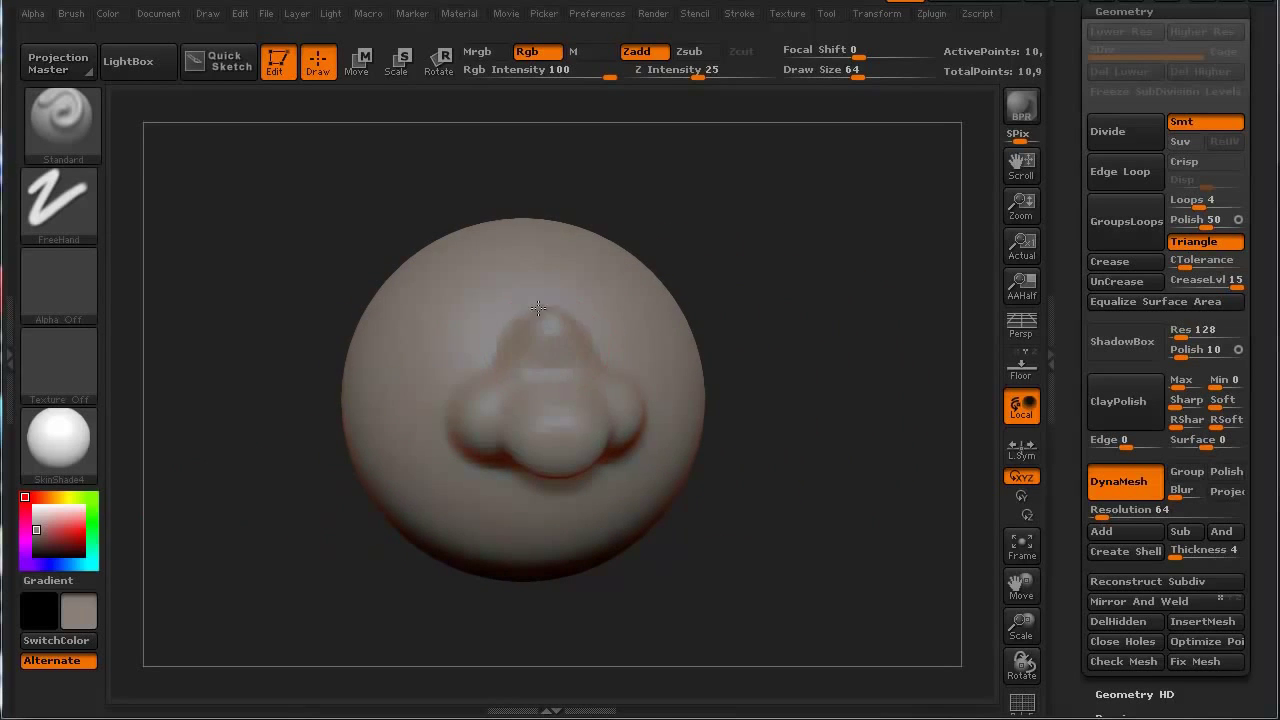
pyautogui.moveTo(538, 308)
pyautogui.mouseDown()
pyautogui.moveTo(528, 264)
pyautogui.moveTo(555, 468)
pyautogui.mouseUp()
pyautogui.moveTo(282, 610); pyautogui.dragTo(337, 568)
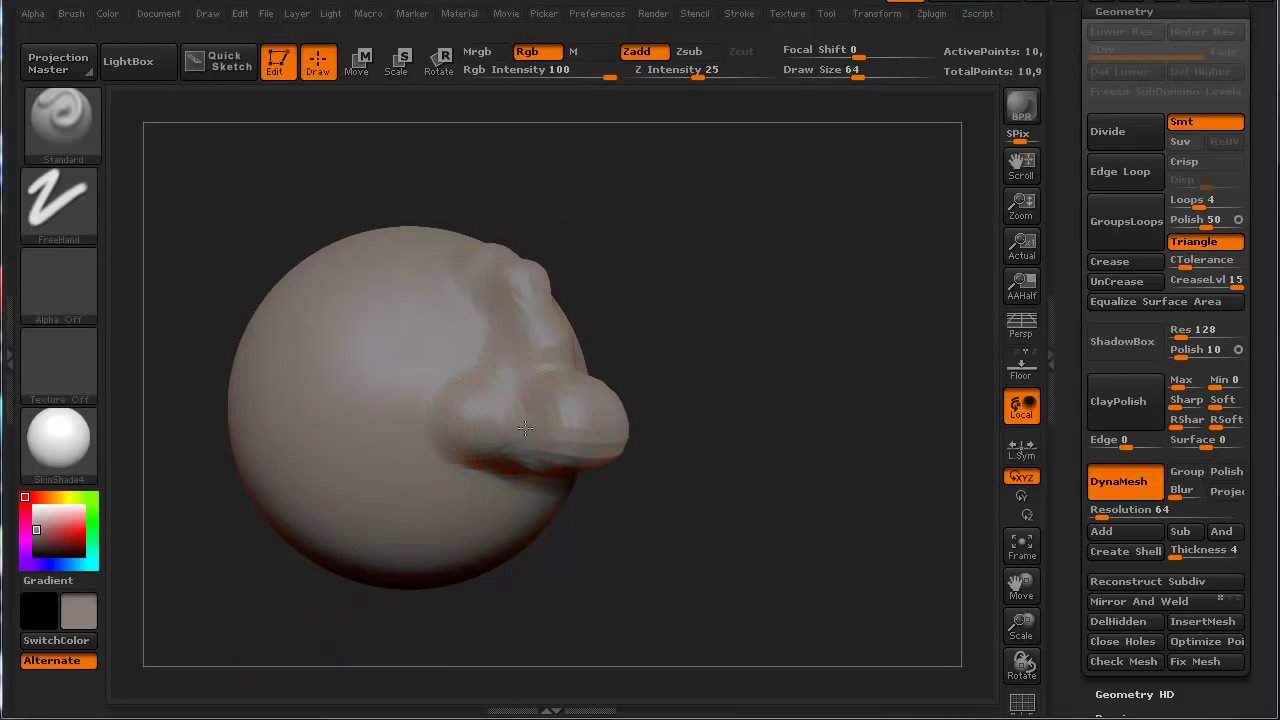
pyautogui.moveTo(525, 428)
pyautogui.mouseDown()
pyautogui.moveTo(508, 412)
pyautogui.moveTo(462, 440)
pyautogui.moveTo(444, 432)
pyautogui.mouseUp()
pyautogui.moveTo(262, 540)
pyautogui.mouseDown()
pyautogui.moveTo(169, 470)
pyautogui.moveTo(183, 569)
pyautogui.moveTo(223, 554)
pyautogui.moveTo(214, 531)
pyautogui.moveTo(232, 572)
pyautogui.moveTo(294, 583)
pyautogui.moveTo(494, 378)
pyautogui.mouseUp()
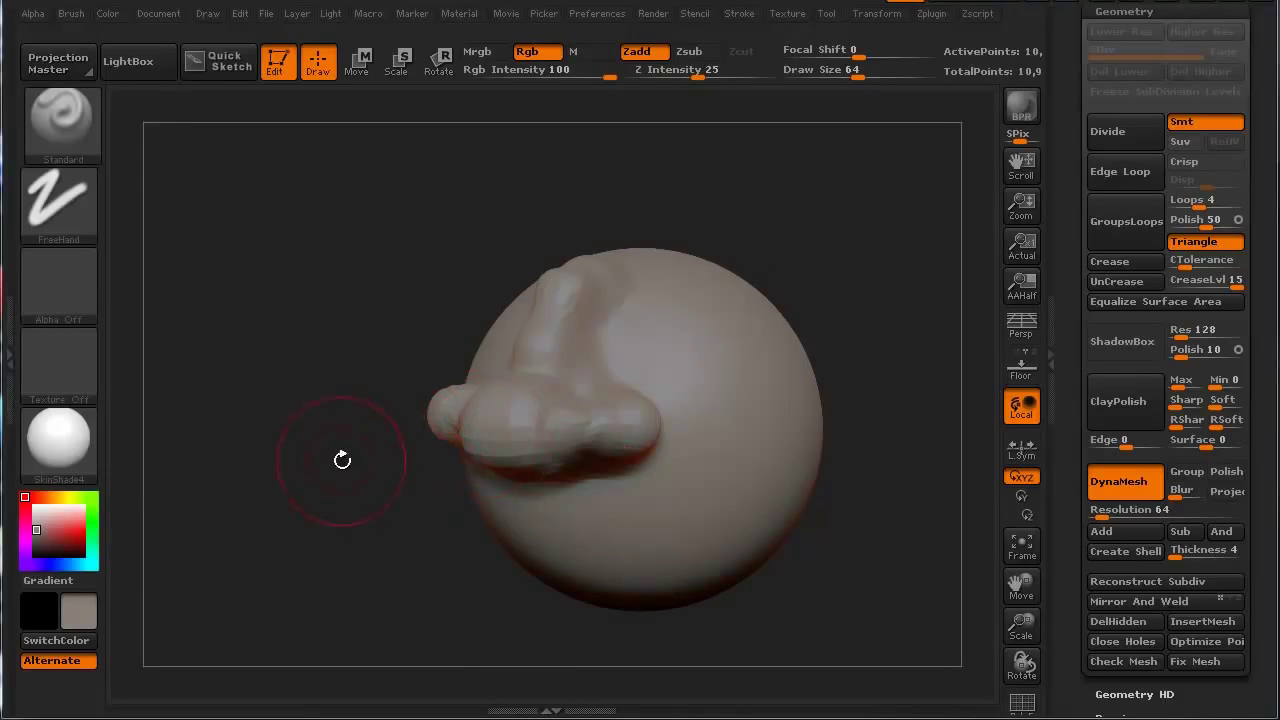
# Check the nose's stretched polygons in the polyframe display, then smooth its bridge, tip and nostril wings
pyautogui.hotkey('shift', 'f')
pyautogui.moveTo(338, 461); pyautogui.dragTo(281, 509)
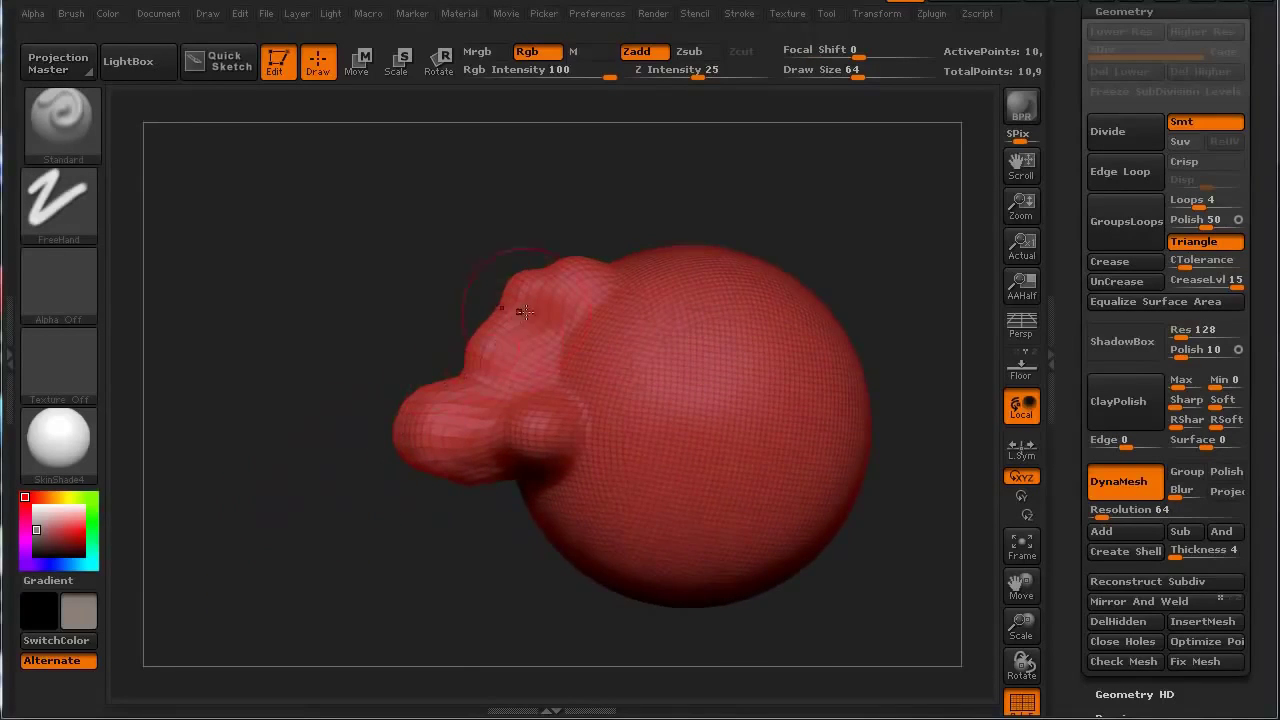
pyautogui.moveTo(278, 563)
pyautogui.mouseDown()
pyautogui.moveTo(323, 543)
pyautogui.moveTo(309, 474)
pyautogui.mouseUp()
pyautogui.press('shift')
pyautogui.keyDown('shift'); pyautogui.moveTo(529, 303); pyautogui.dragTo(549, 246); pyautogui.keyUp('shift')
pyautogui.keyDown('shift'); pyautogui.moveTo(533, 293); pyautogui.dragTo(488, 365); pyautogui.keyUp('shift')
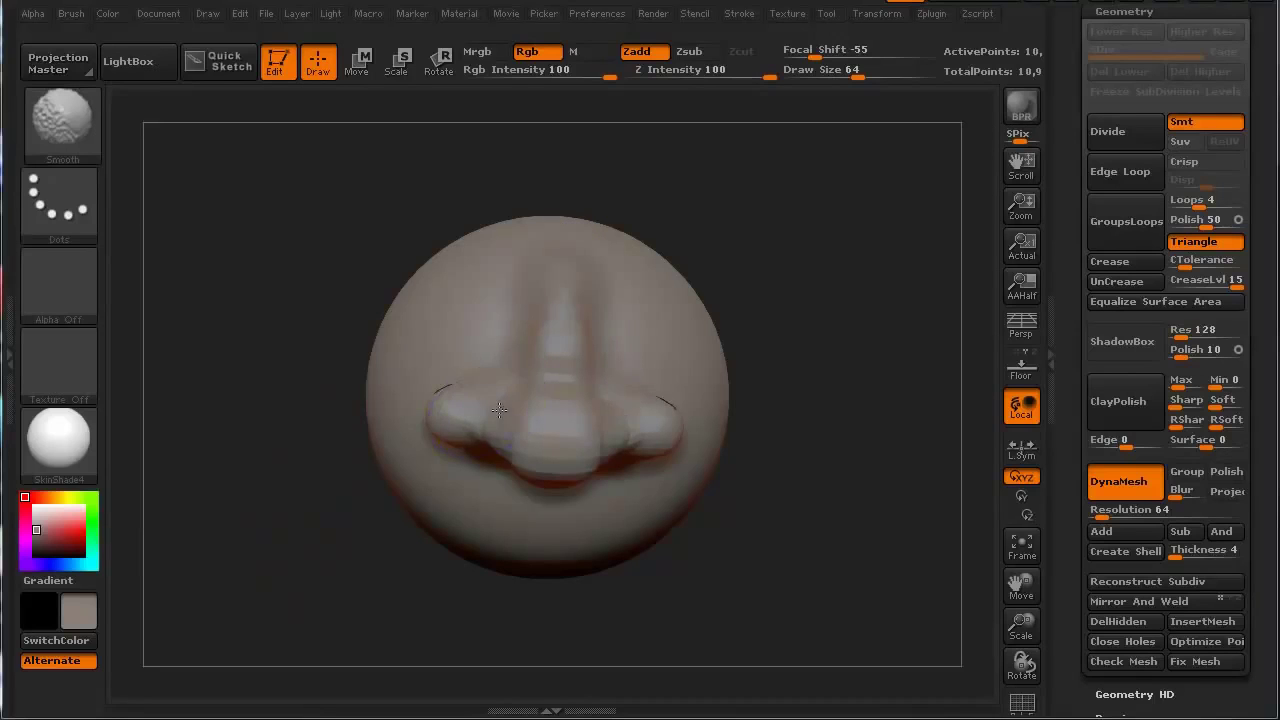
pyautogui.moveTo(499, 410)
pyautogui.keyDown('shift'); pyautogui.mouseDown()
pyautogui.moveTo(471, 396)
pyautogui.moveTo(541, 442)
pyautogui.moveTo(557, 414)
pyautogui.mouseUp(); pyautogui.keyUp('shift')
pyautogui.moveTo(298, 531)
pyautogui.mouseDown()
pyautogui.moveTo(234, 534)
pyautogui.moveTo(223, 569)
pyautogui.moveTo(337, 586)
pyautogui.moveTo(307, 580)
pyautogui.moveTo(342, 351)
pyautogui.mouseUp()
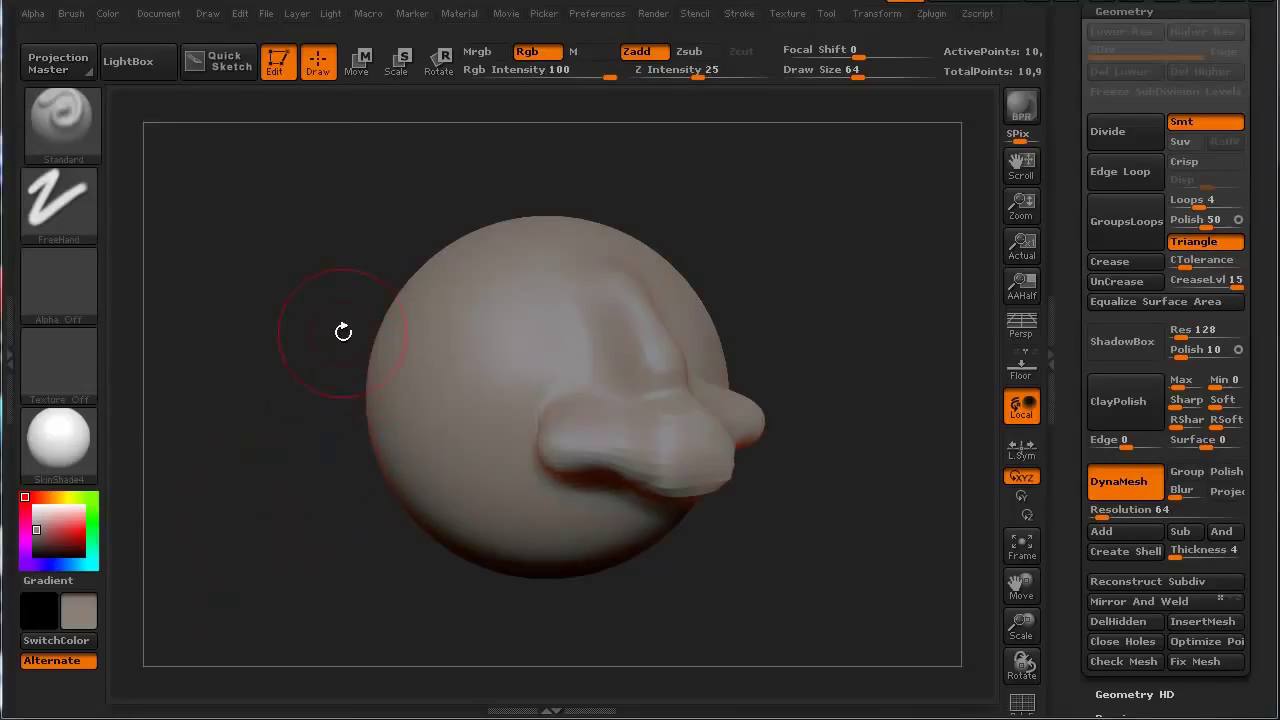
pyautogui.moveTo(268, 390); pyautogui.dragTo(349, 460)
pyautogui.press('shift')
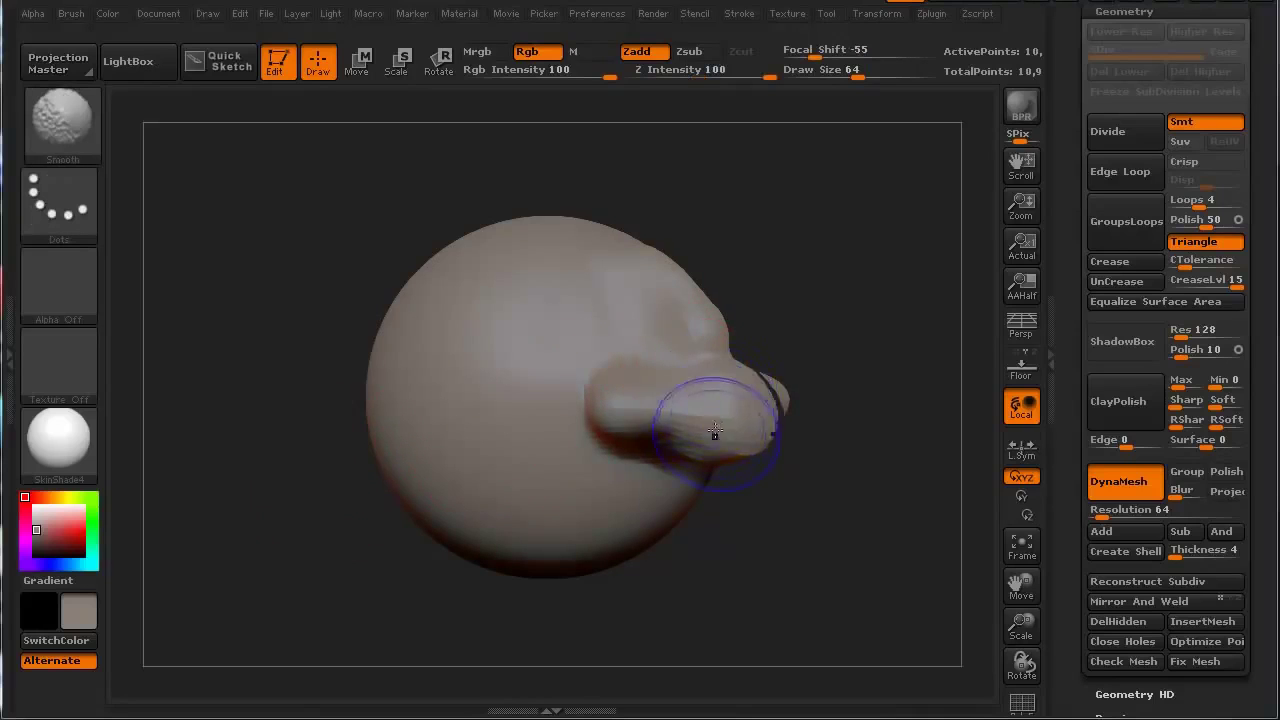
pyautogui.moveTo(710, 406)
pyautogui.keyDown('shift'); pyautogui.mouseDown()
pyautogui.moveTo(690, 330)
pyautogui.moveTo(620, 388)
pyautogui.moveTo(656, 302)
pyautogui.moveTo(638, 250)
pyautogui.mouseUp(); pyautogui.keyUp('shift')
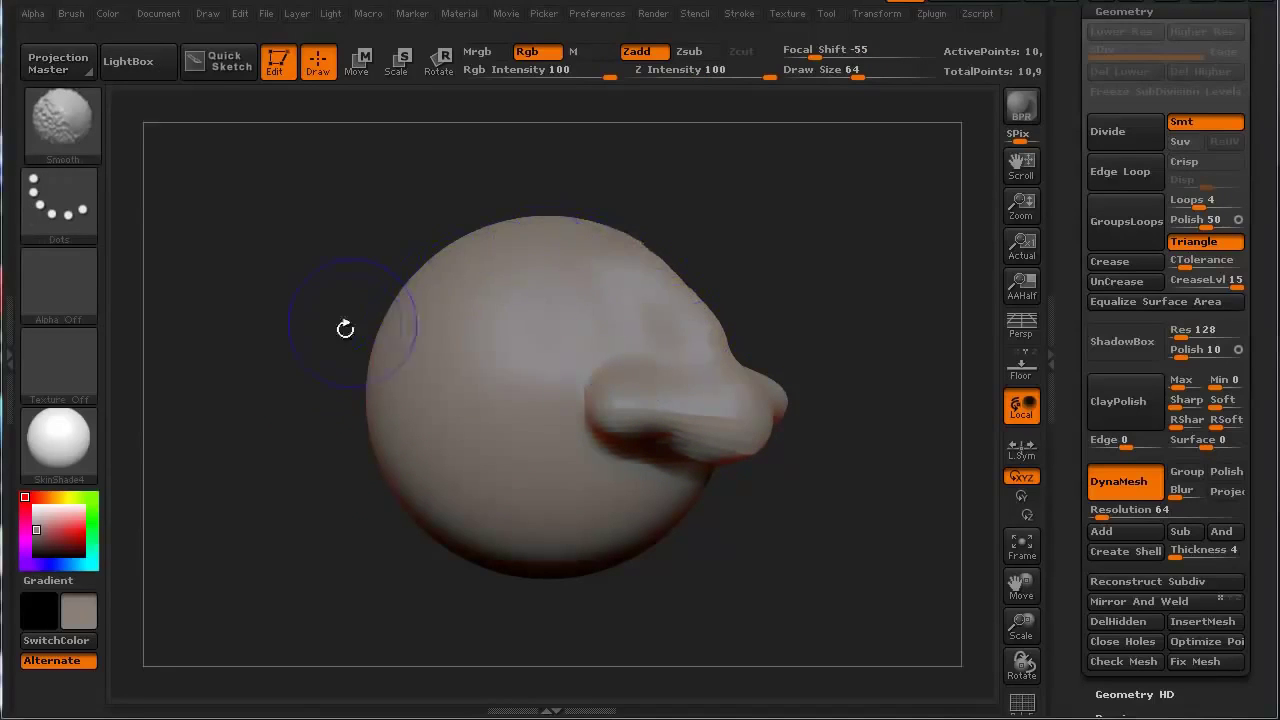
# Remesh the nose sculpt with DynaMesh and compare its polygon distribution in the polyframe display
pyautogui.moveTo(345, 329)
pyautogui.mouseDown()
pyautogui.moveTo(220, 460)
pyautogui.moveTo(266, 503)
pyautogui.moveTo(263, 520)
pyautogui.moveTo(298, 518)
pyautogui.mouseUp()
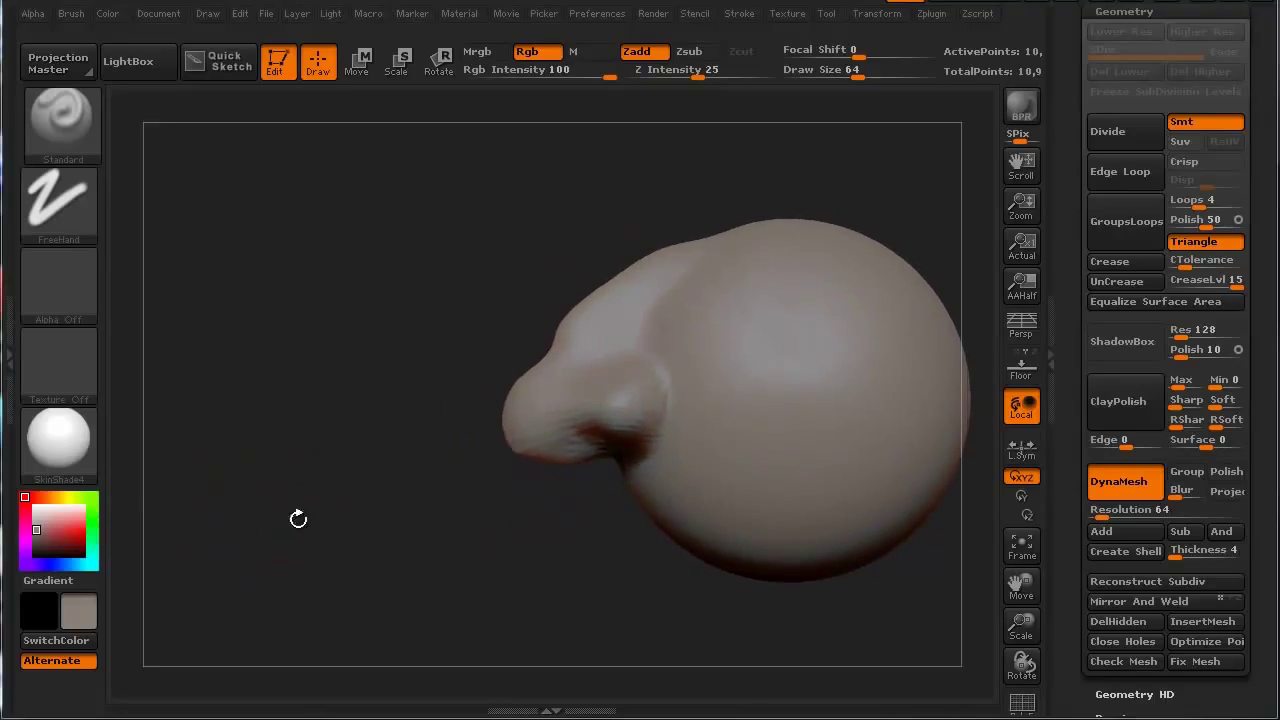
pyautogui.hotkey('shift', 'f')
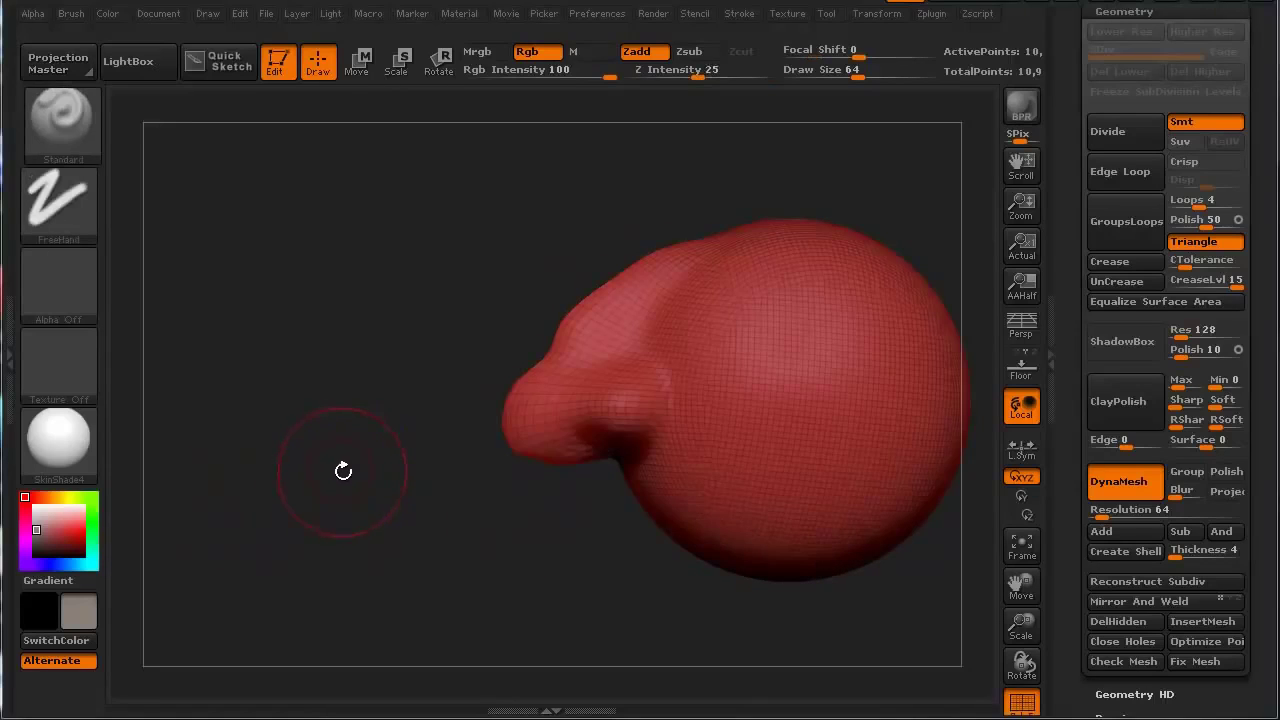
pyautogui.press('ctrl')
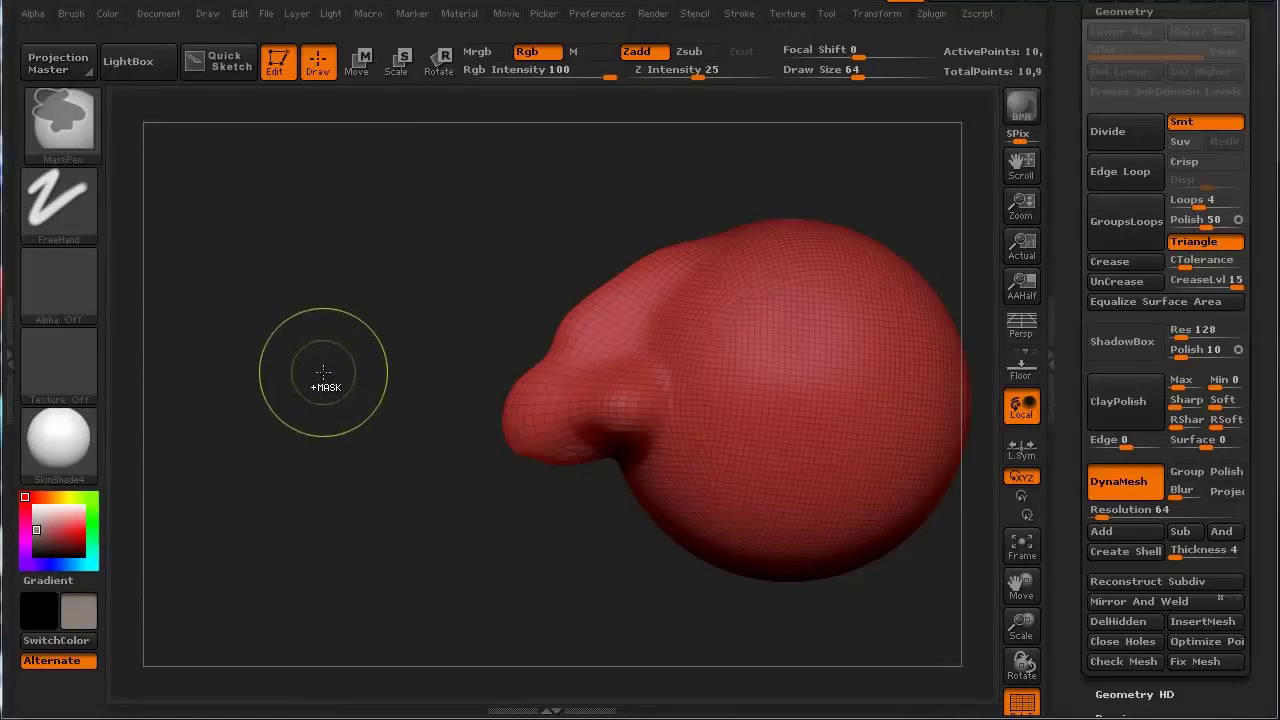
pyautogui.keyDown('ctrl'); pyautogui.moveTo(317, 370); pyautogui.dragTo(316, 385); pyautogui.keyUp('ctrl')
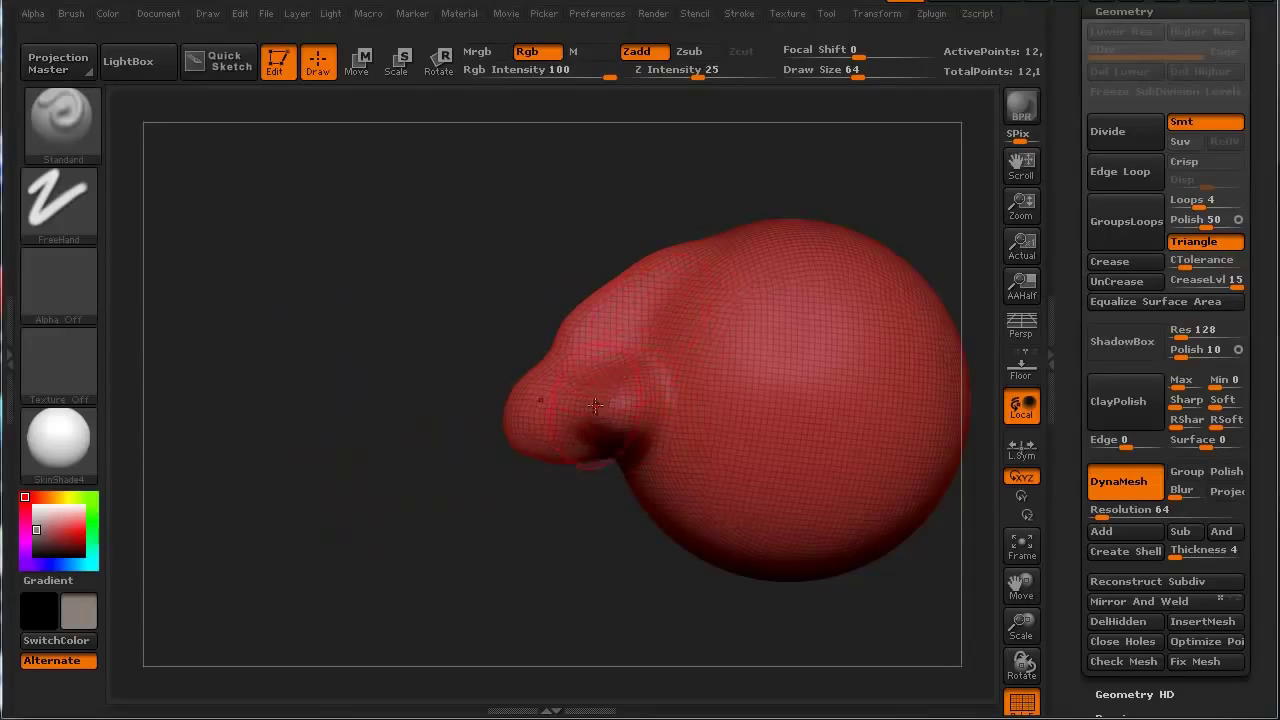
pyautogui.moveTo(373, 556)
pyautogui.mouseDown()
pyautogui.moveTo(423, 577)
pyautogui.moveTo(417, 534)
pyautogui.moveTo(284, 511)
pyautogui.moveTo(303, 471)
pyautogui.moveTo(339, 462)
pyautogui.mouseUp()
pyautogui.hotkey('shift', 'f')
# Mask the sphere's lower part below the nose, blur the mask edge and invert the mask
pyautogui.keyDown('alt'); pyautogui.moveTo(366, 420); pyautogui.dragTo(298, 343); pyautogui.keyUp('alt')
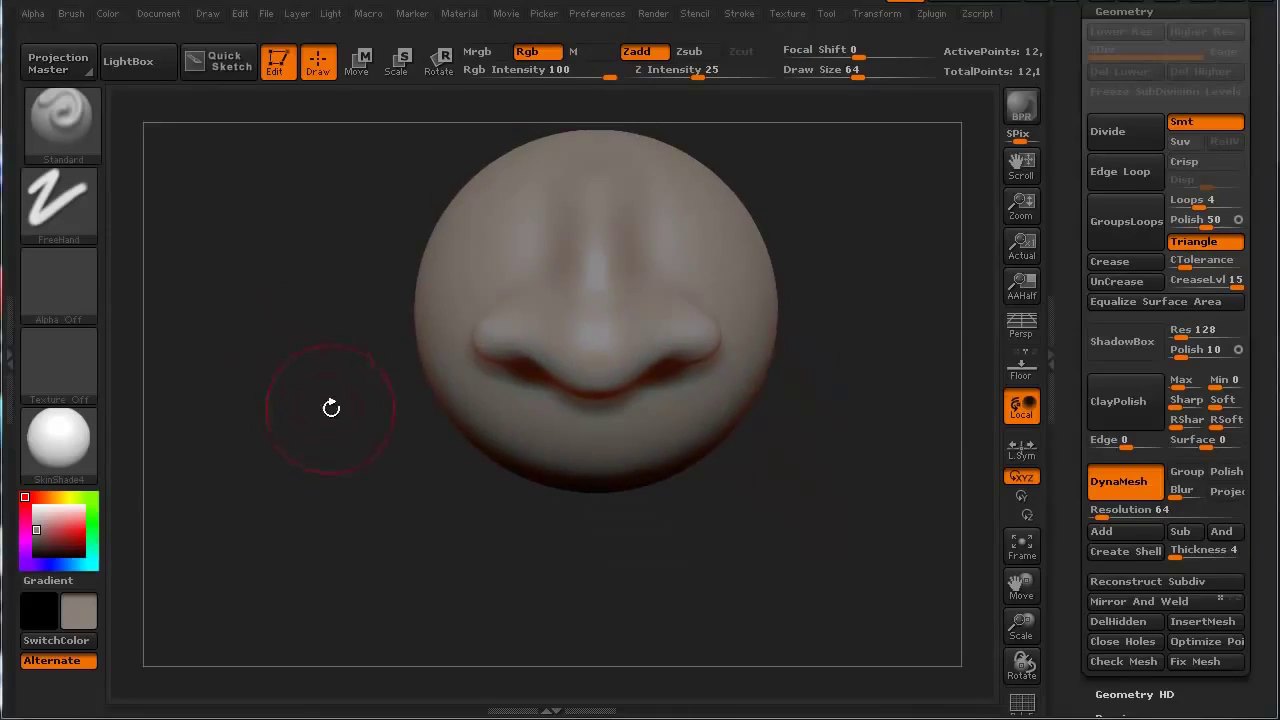
pyautogui.keyDown('ctrl'); pyautogui.moveTo(830, 591); pyautogui.dragTo(335, 406); pyautogui.keyUp('ctrl')
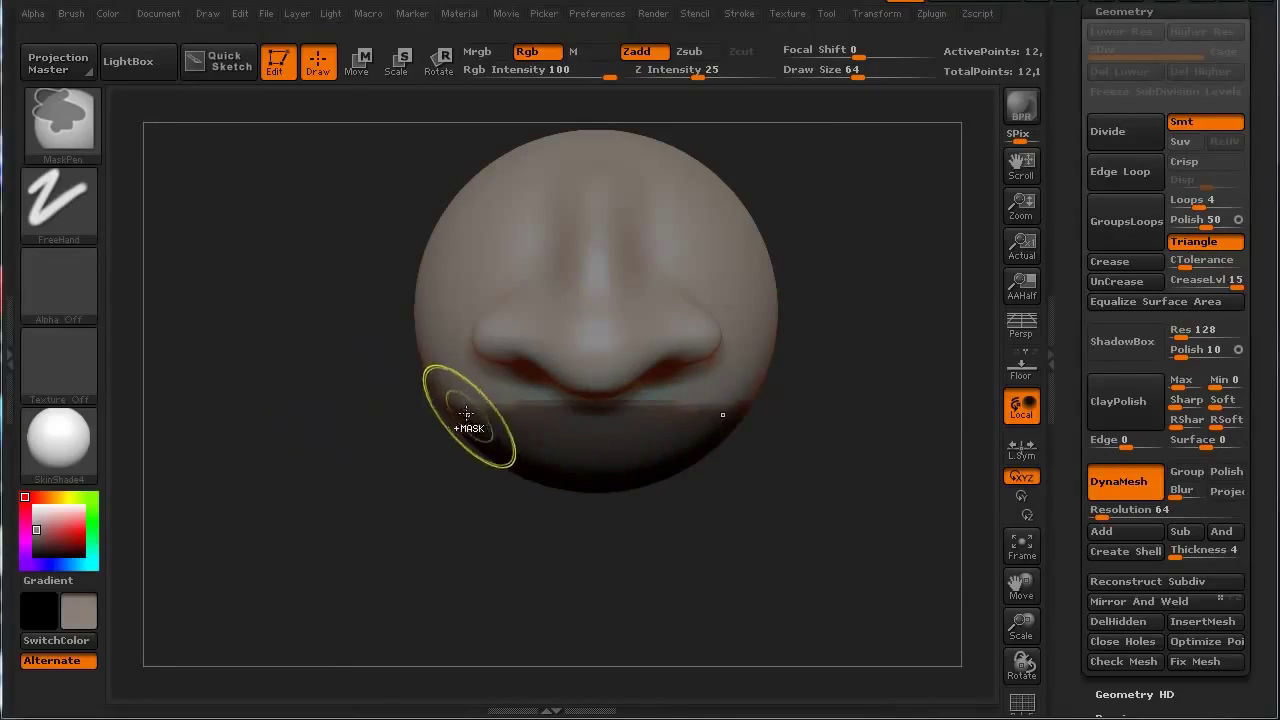
pyautogui.keyDown('ctrl'); pyautogui.click(541, 432); pyautogui.keyUp('ctrl')
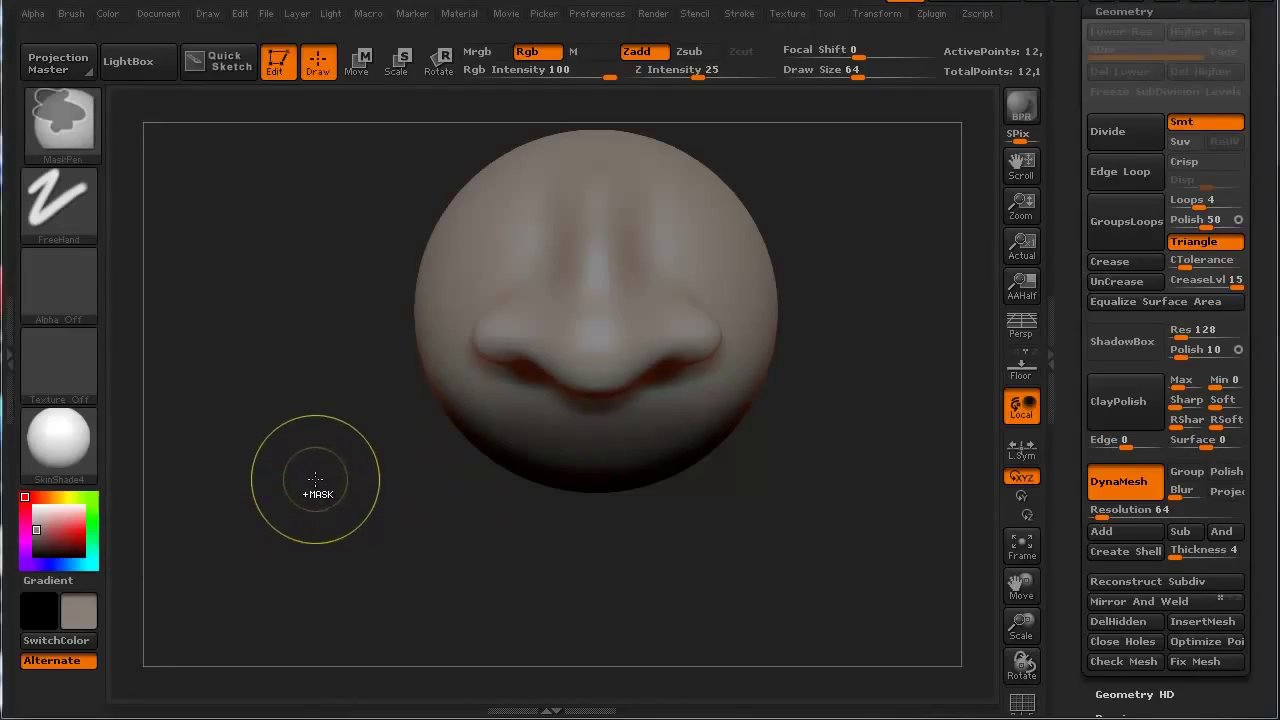
pyautogui.keyDown('ctrl'); pyautogui.click(313, 498); pyautogui.keyUp('ctrl')
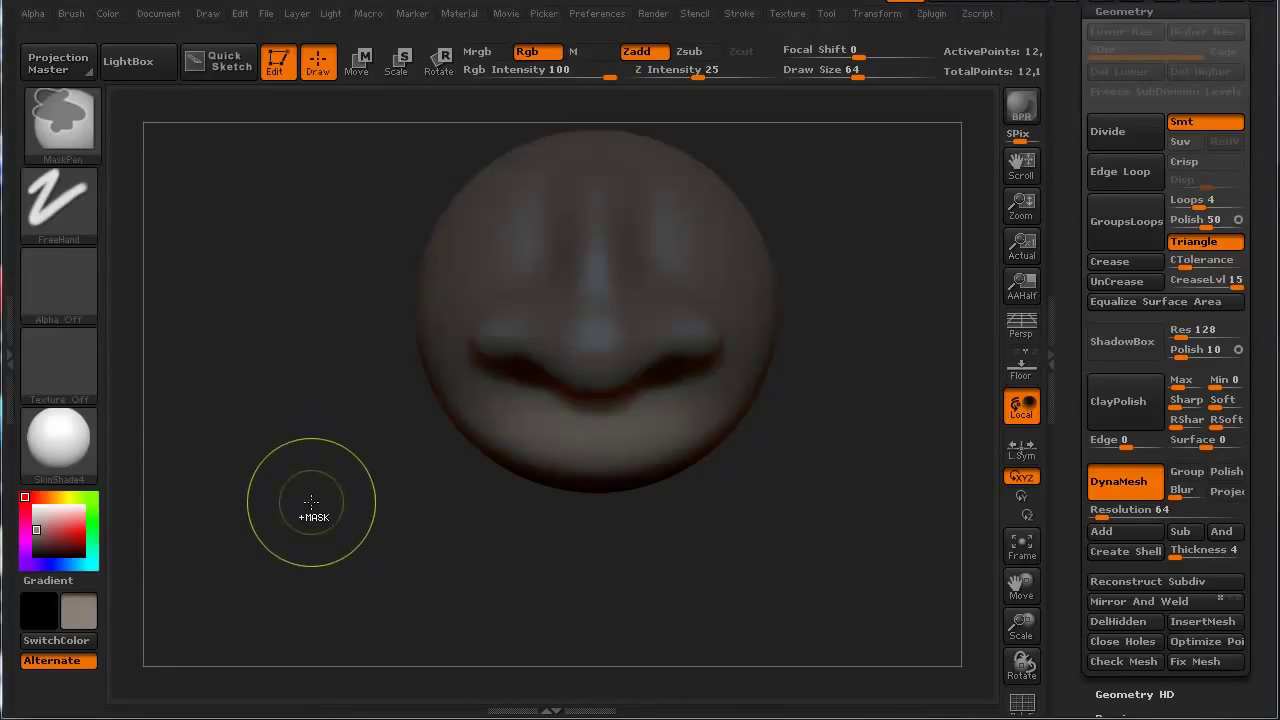
pyautogui.moveTo(363, 520); pyautogui.dragTo(276, 516)
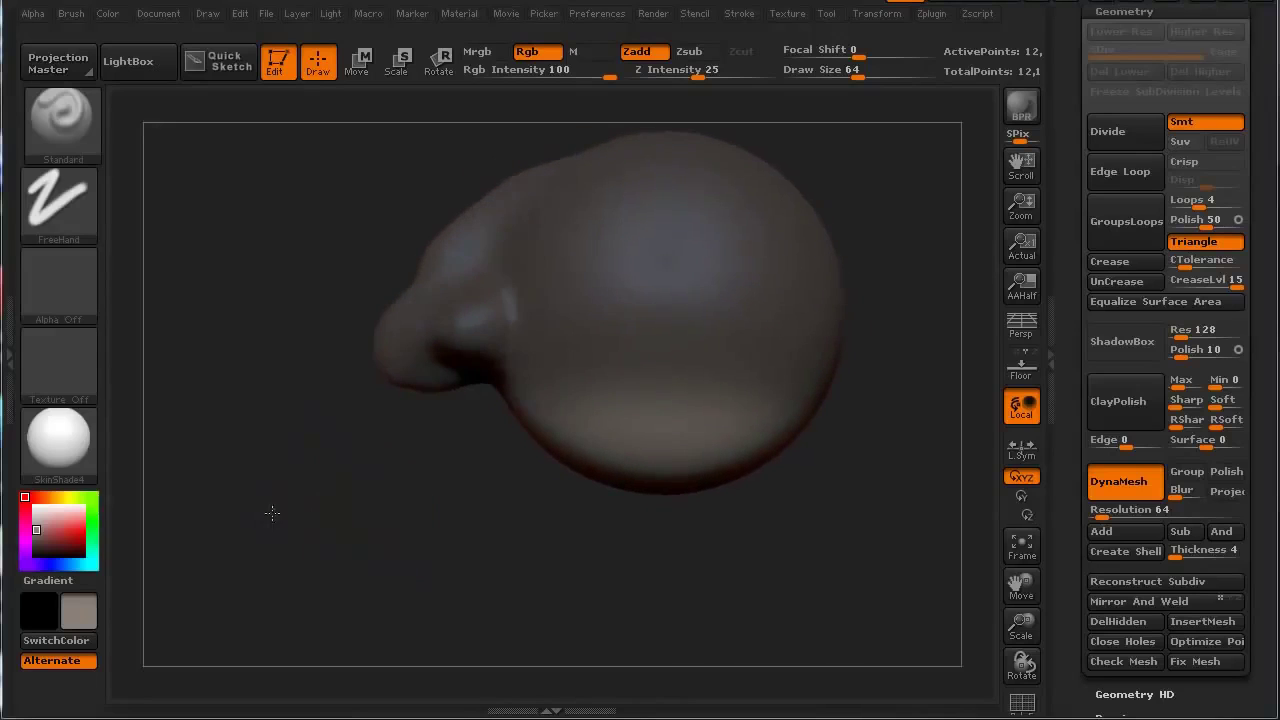
# Move the unmasked lower part of the head downward with a vertical Transpose line to form a jaw, and return to Draw mode
pyautogui.click(357, 62)
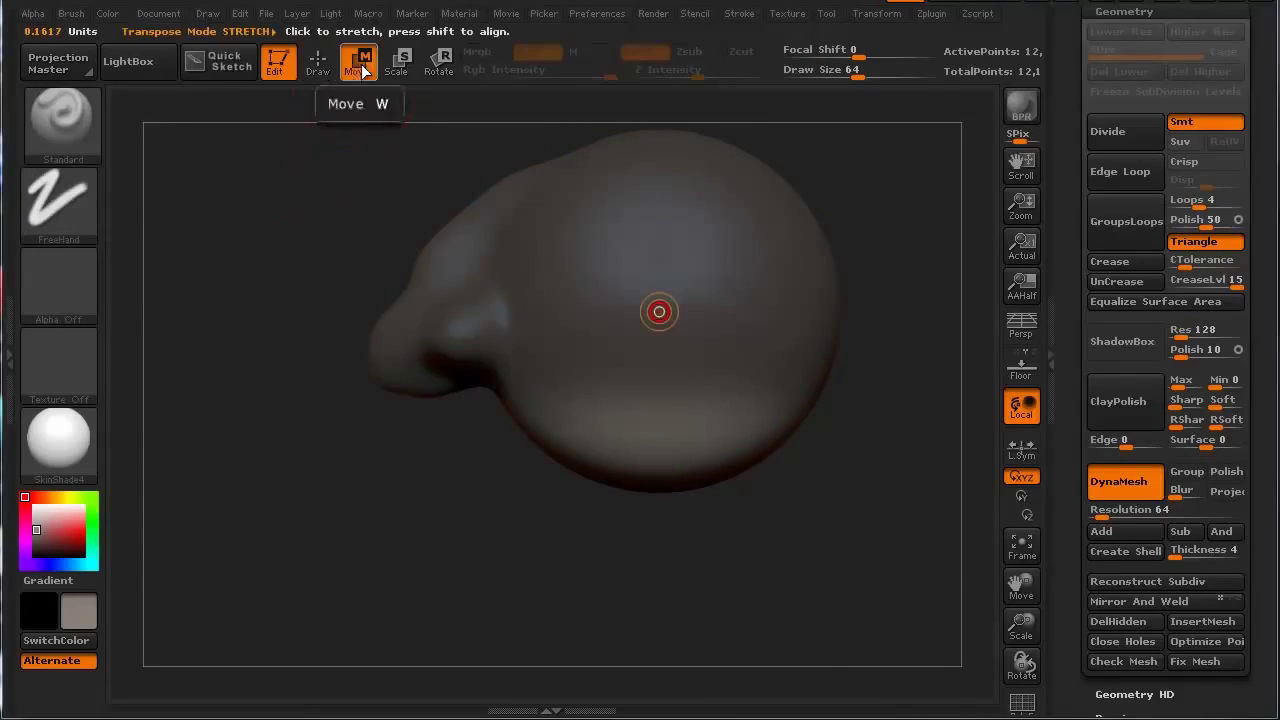
pyautogui.moveTo(651, 422); pyautogui.dragTo(667, 625)
pyautogui.moveTo(586, 591); pyautogui.dragTo(606, 491)
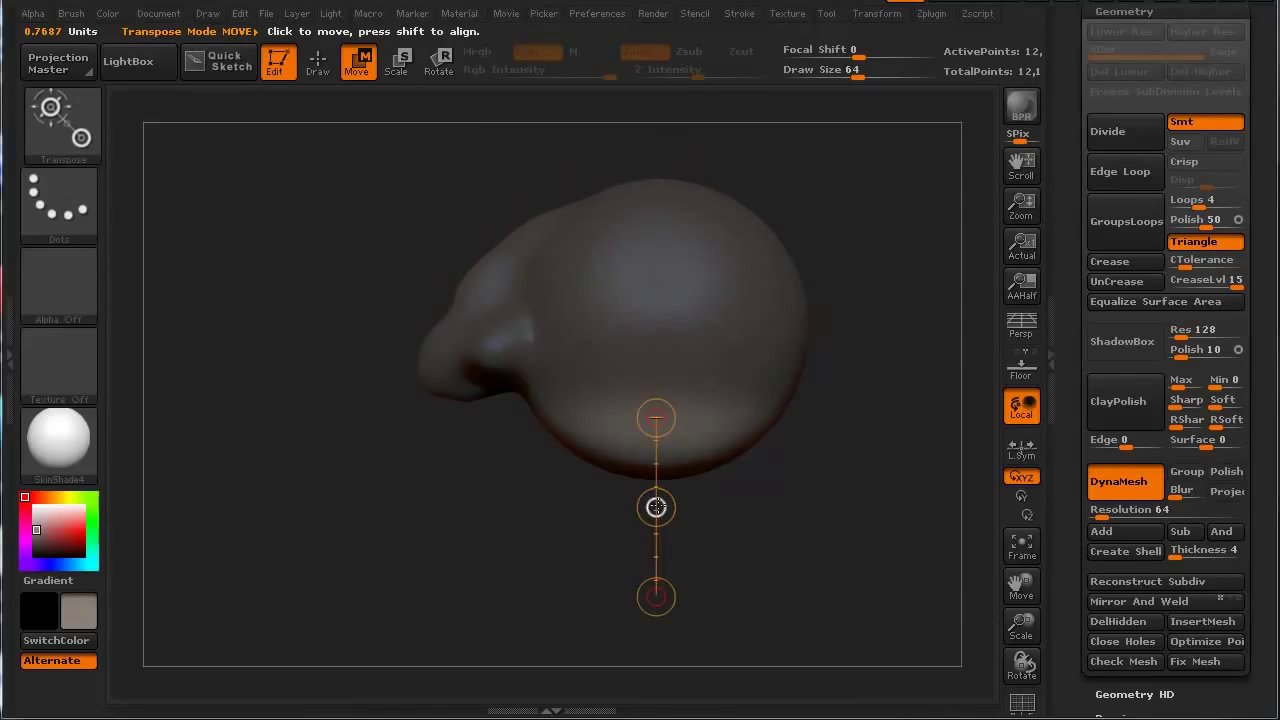
pyautogui.moveTo(656, 507); pyautogui.dragTo(665, 592)
pyautogui.moveTo(305, 498); pyautogui.dragTo(760, 495)
pyautogui.moveTo(331, 480); pyautogui.dragTo(300, 505)
pyautogui.click(318, 64)
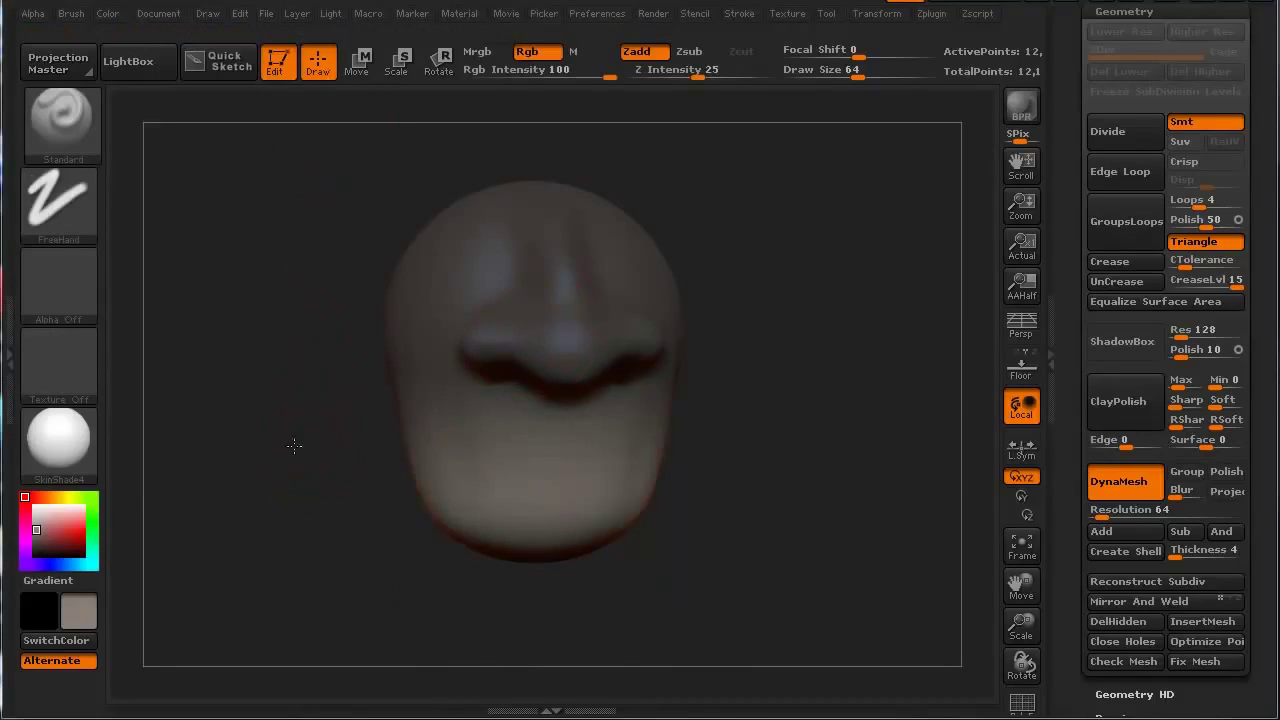
pyautogui.moveTo(294, 443); pyautogui.dragTo(283, 472)
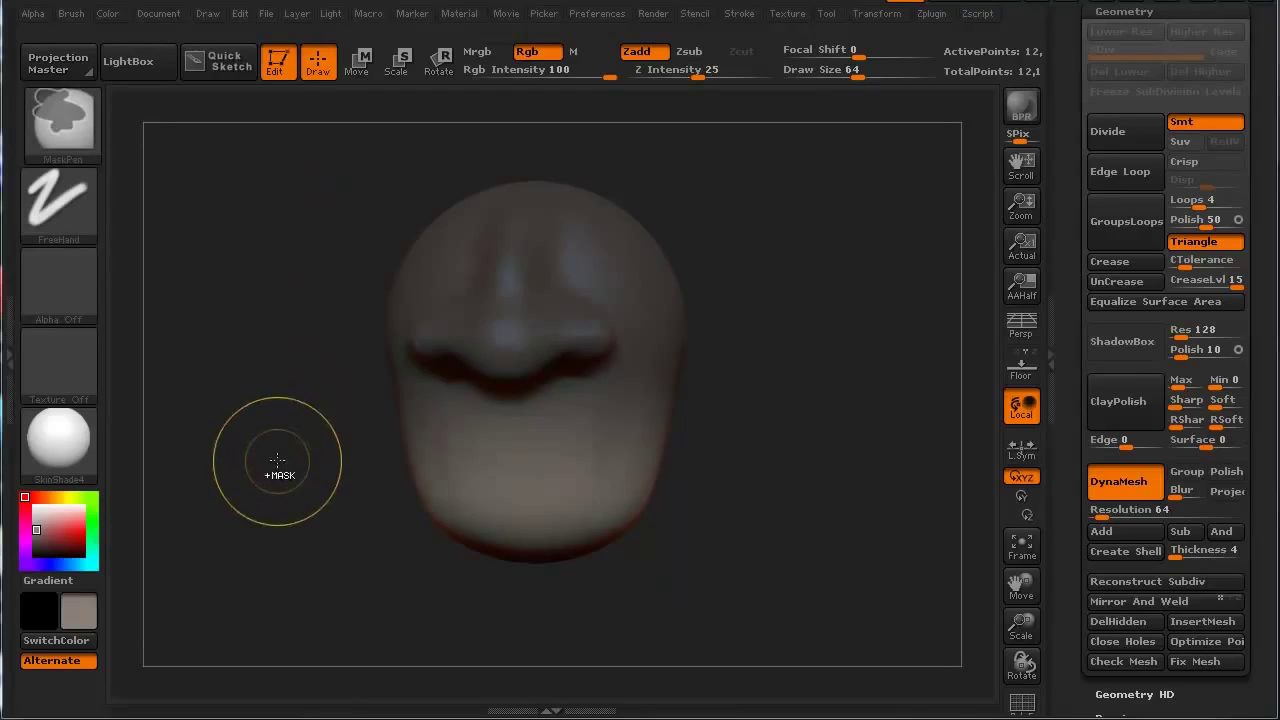
# Clear the mask, remesh the lengthened head with DynaMesh and check its polygons in the polyframe display
pyautogui.moveTo(232, 402)
pyautogui.keyDown('ctrl'); pyautogui.mouseDown()
pyautogui.moveTo(358, 583)
pyautogui.moveTo(305, 548)
pyautogui.moveTo(271, 543)
pyautogui.moveTo(268, 555)
pyautogui.moveTo(268, 534)
pyautogui.mouseUp(); pyautogui.keyUp('ctrl')
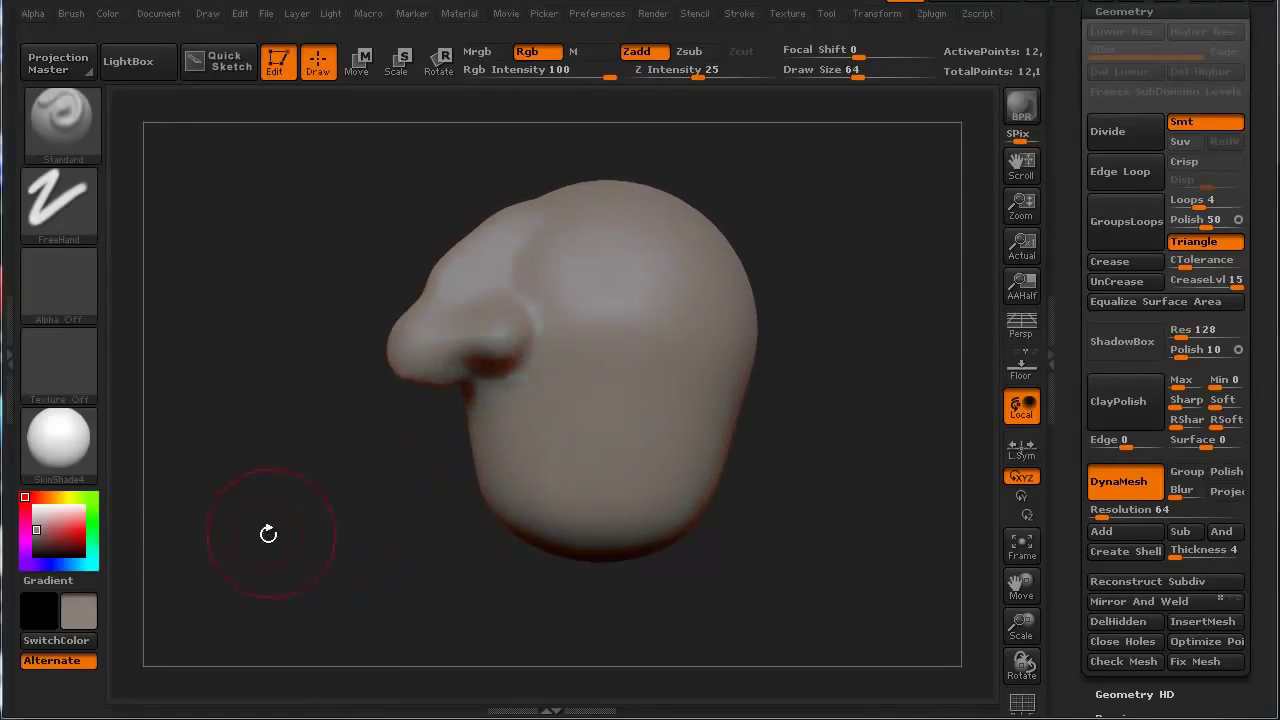
pyautogui.hotkey('shift', 'f')
pyautogui.moveTo(320, 471); pyautogui.dragTo(294, 546)
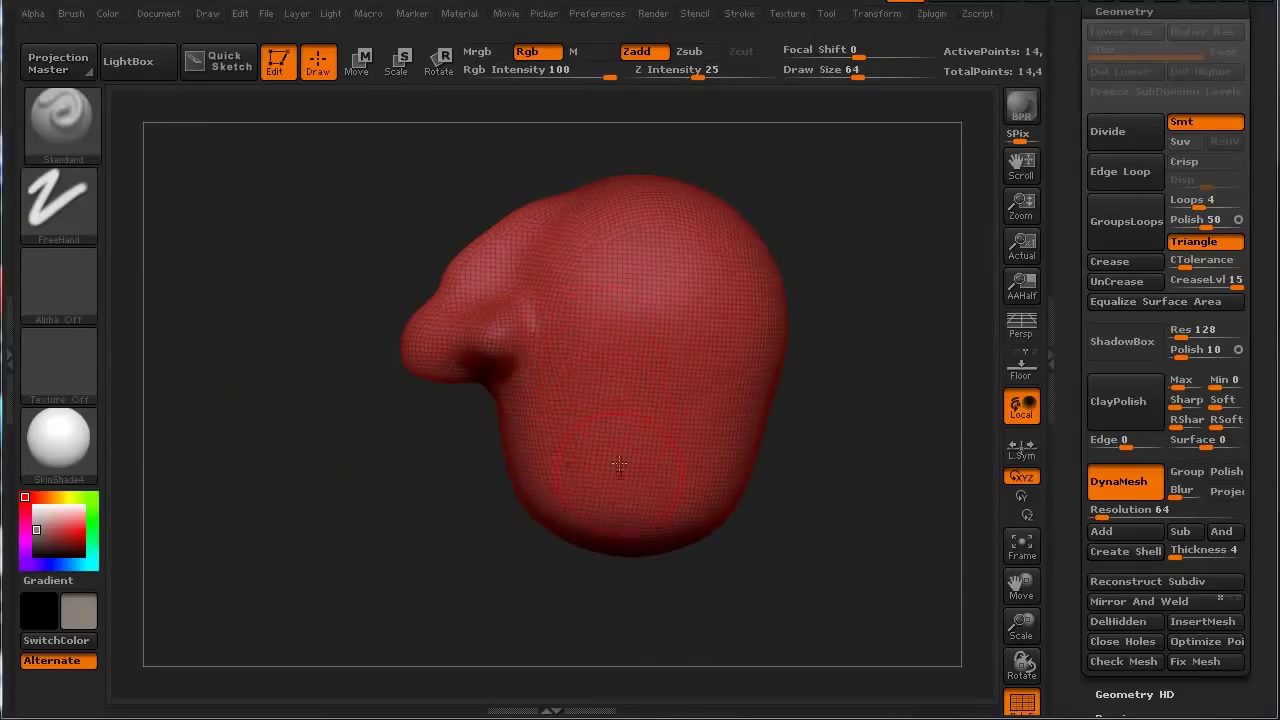
pyautogui.moveTo(346, 515); pyautogui.dragTo(300, 571)
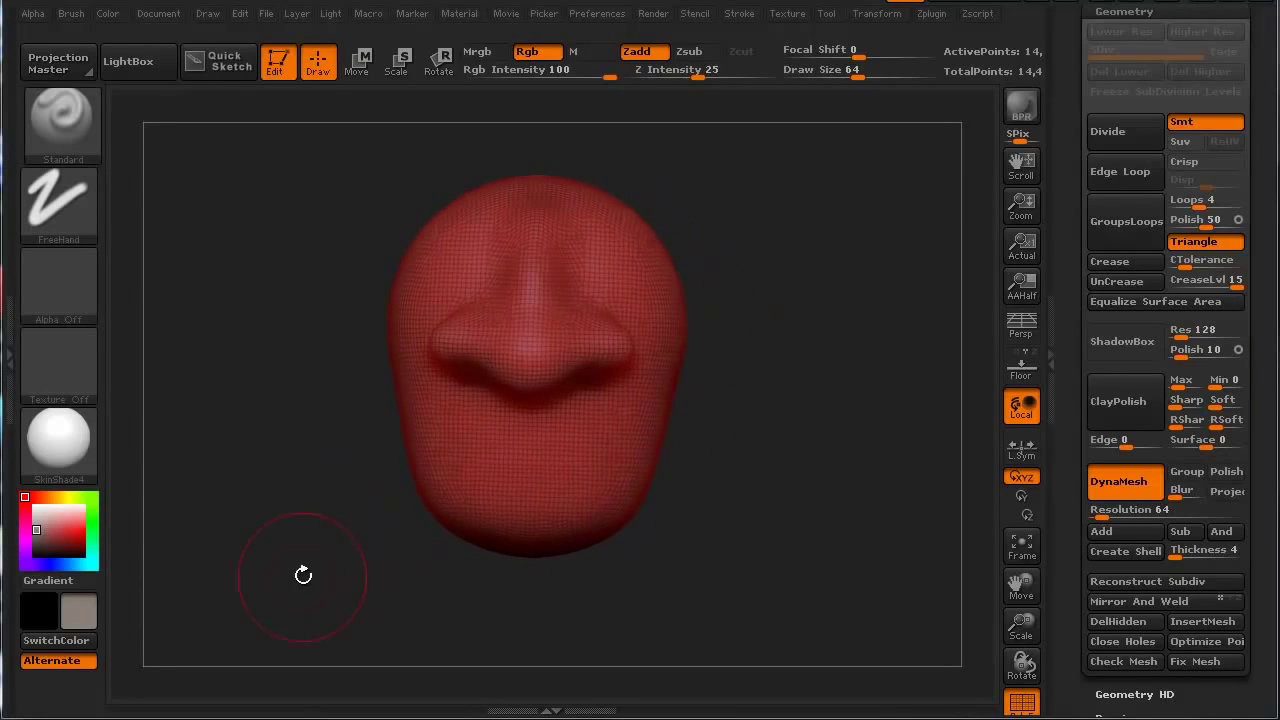
pyautogui.hotkey('shift', 'f')
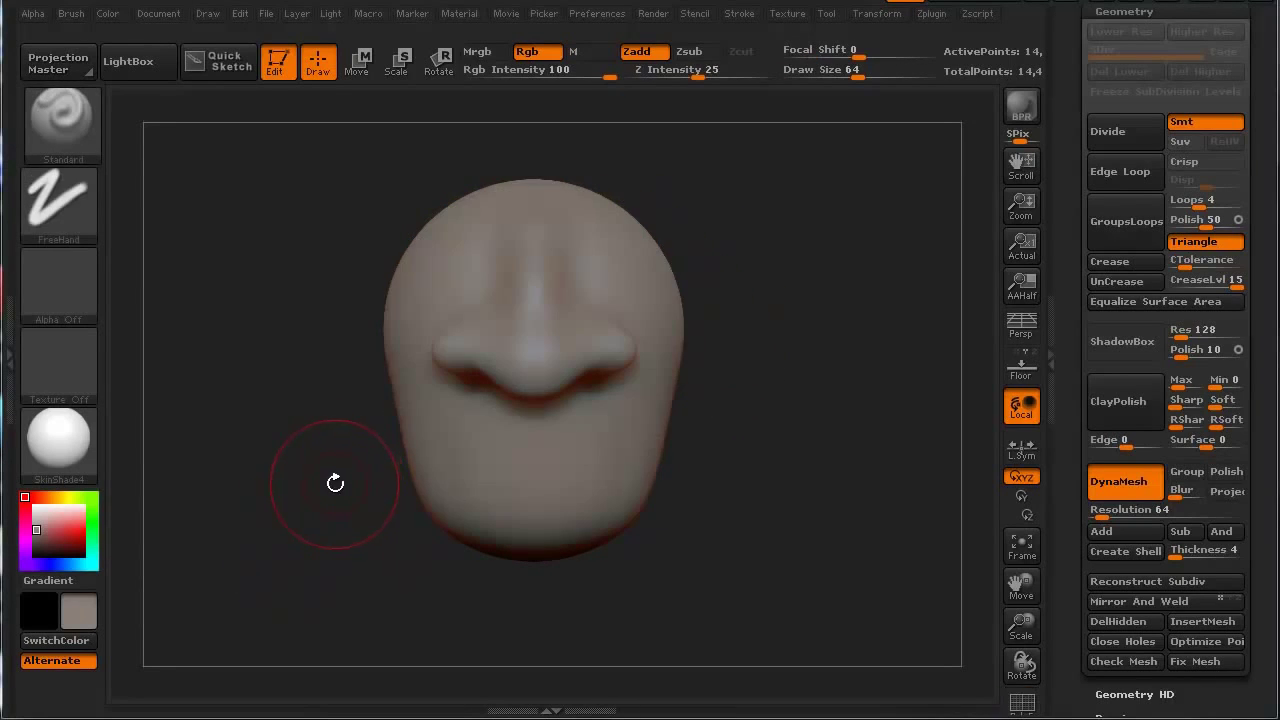
# Select the ClayBuildup brush and switch on BackfaceMask in its auto-masking settings
pyautogui.moveTo(293, 471)
pyautogui.keyDown('alt'); pyautogui.mouseDown()
pyautogui.moveTo(323, 467)
pyautogui.moveTo(329, 511)
pyautogui.moveTo(321, 489)
pyautogui.mouseUp(); pyautogui.keyUp('alt')
pyautogui.moveTo(335, 370); pyautogui.dragTo(442, 344)
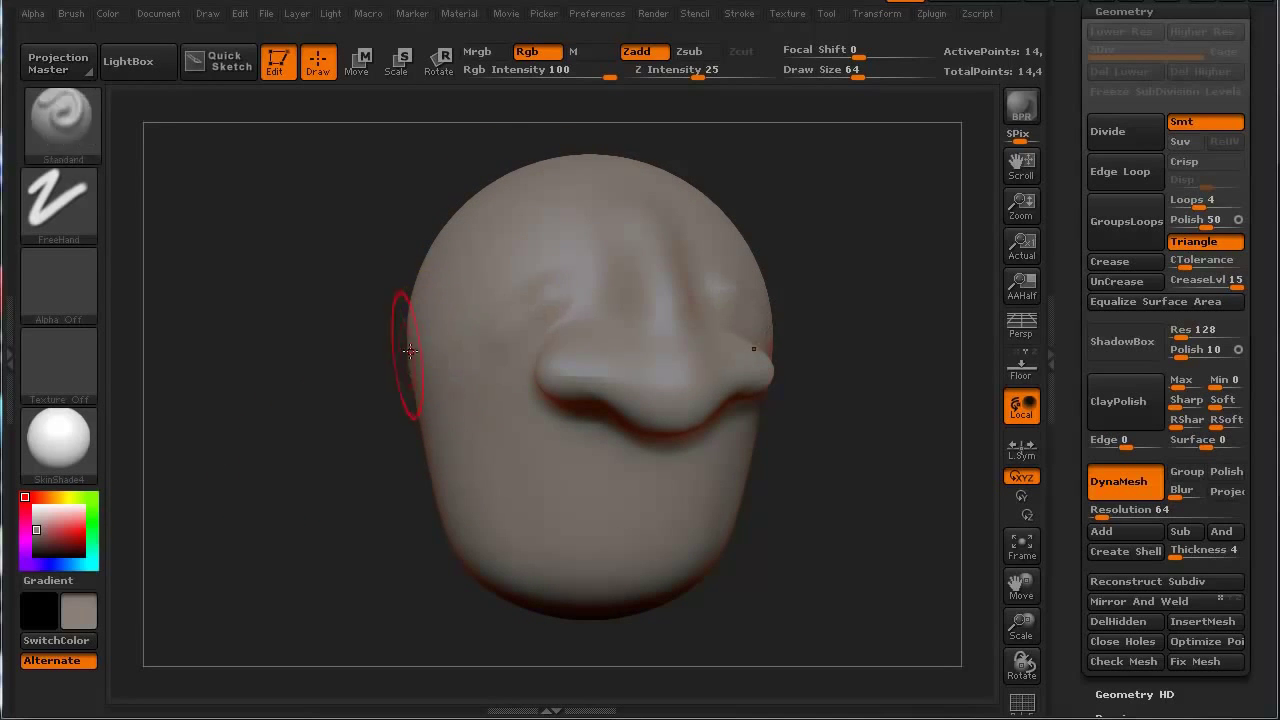
pyautogui.click(65, 127)
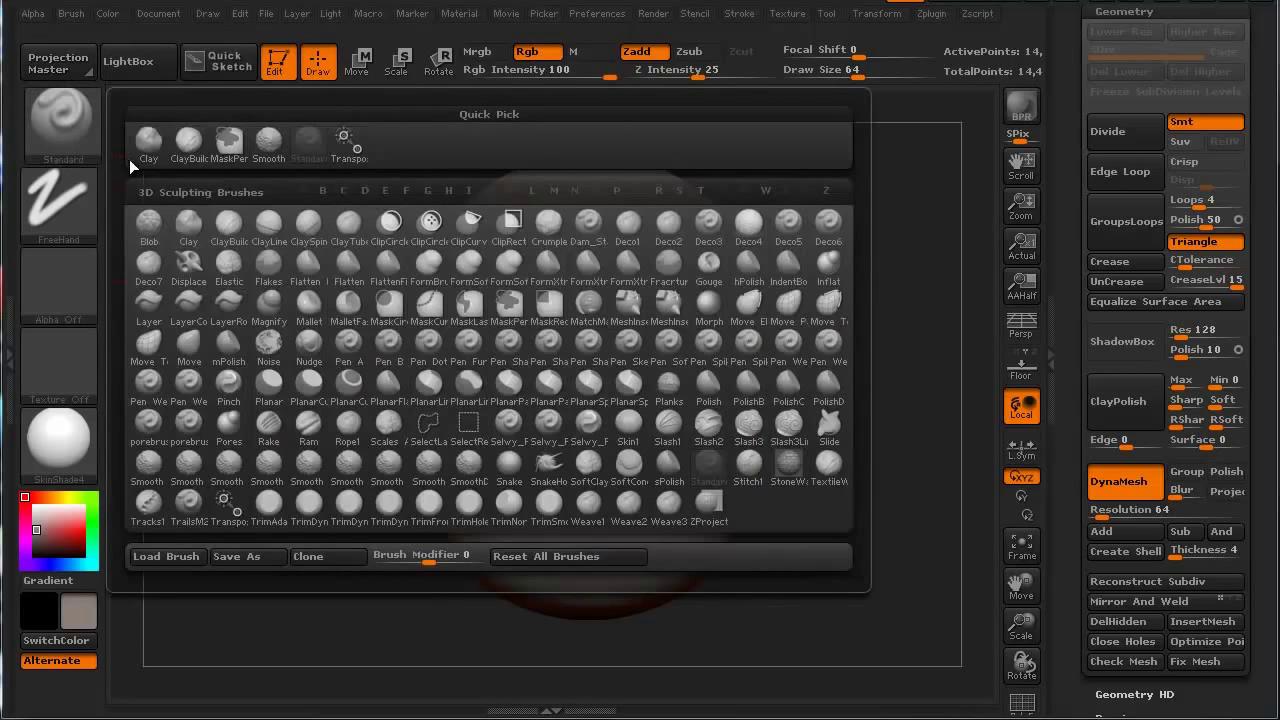
pyautogui.click(229, 224)
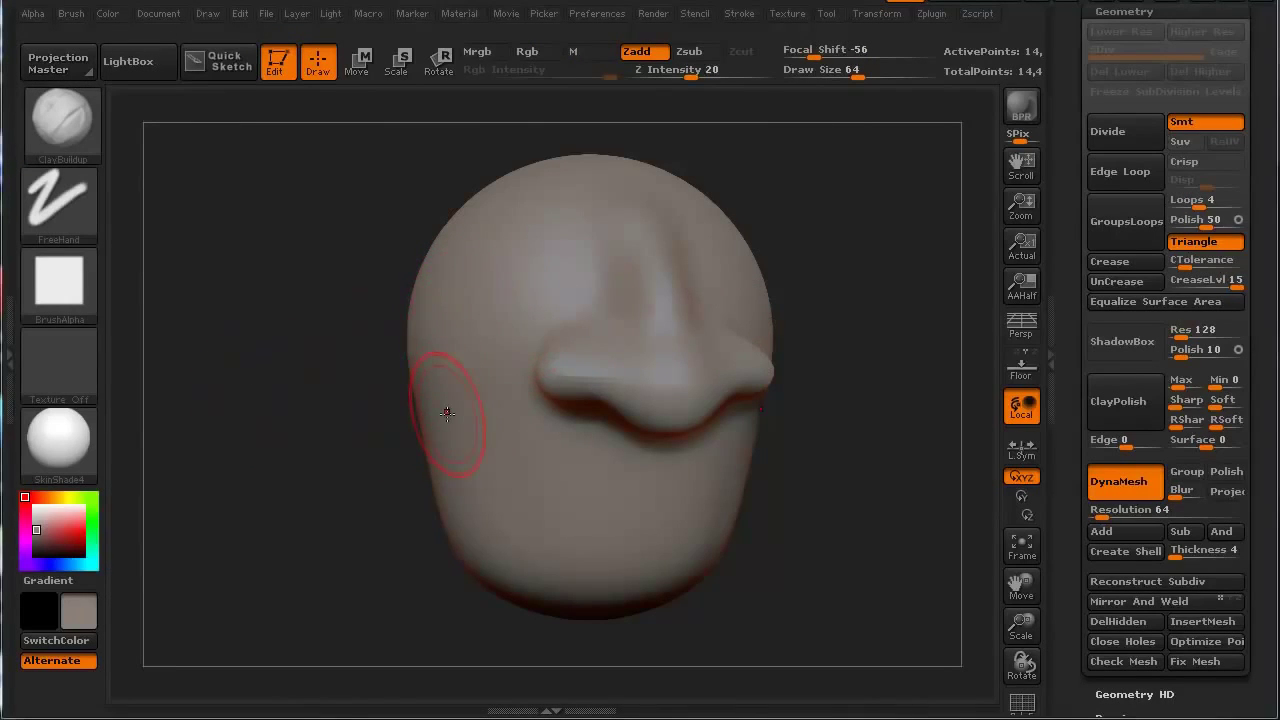
pyautogui.moveTo(327, 446); pyautogui.dragTo(358, 380)
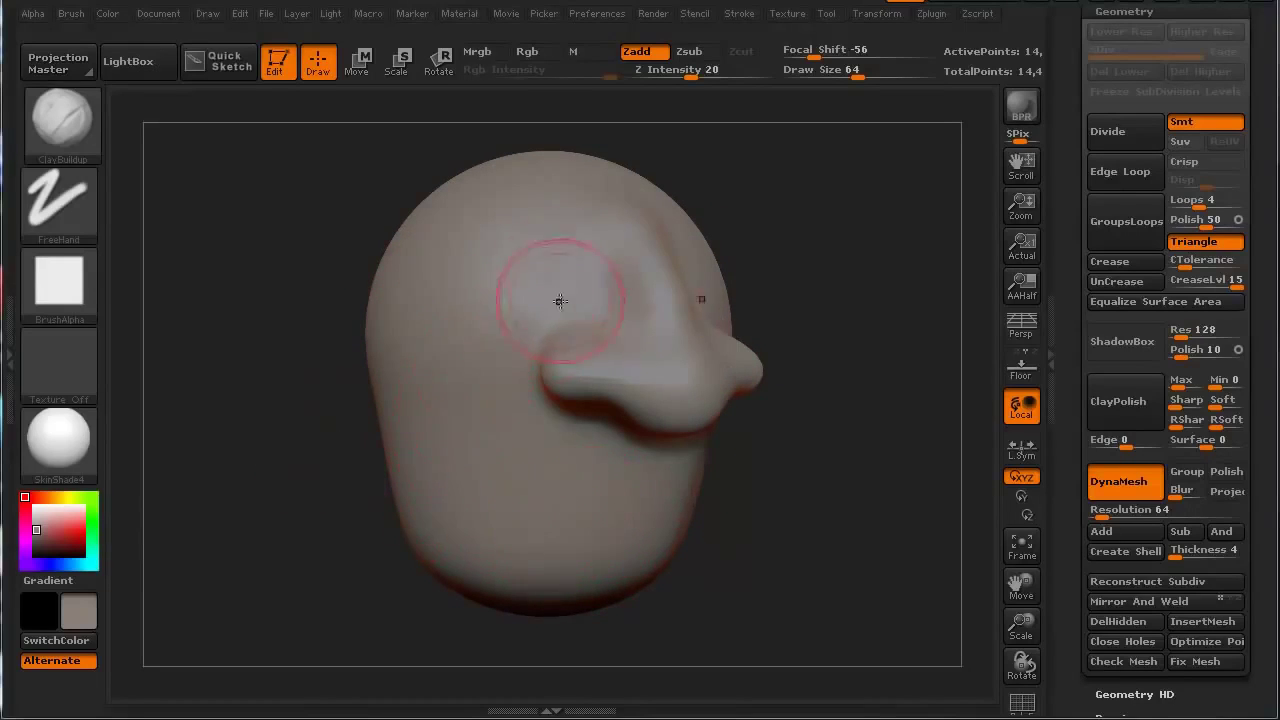
pyautogui.moveTo(280, 491)
pyautogui.mouseDown()
pyautogui.moveTo(260, 493)
pyautogui.moveTo(311, 498)
pyautogui.mouseUp()
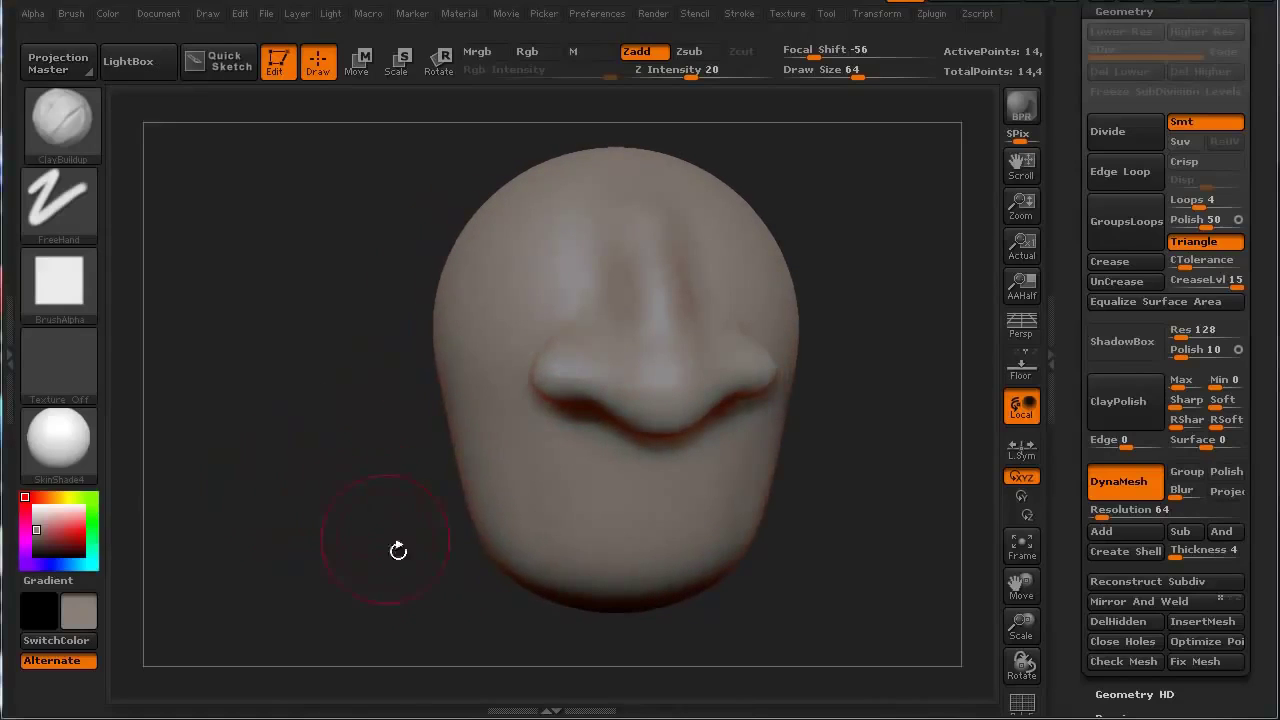
pyautogui.moveTo(350, 537); pyautogui.dragTo(241, 331)
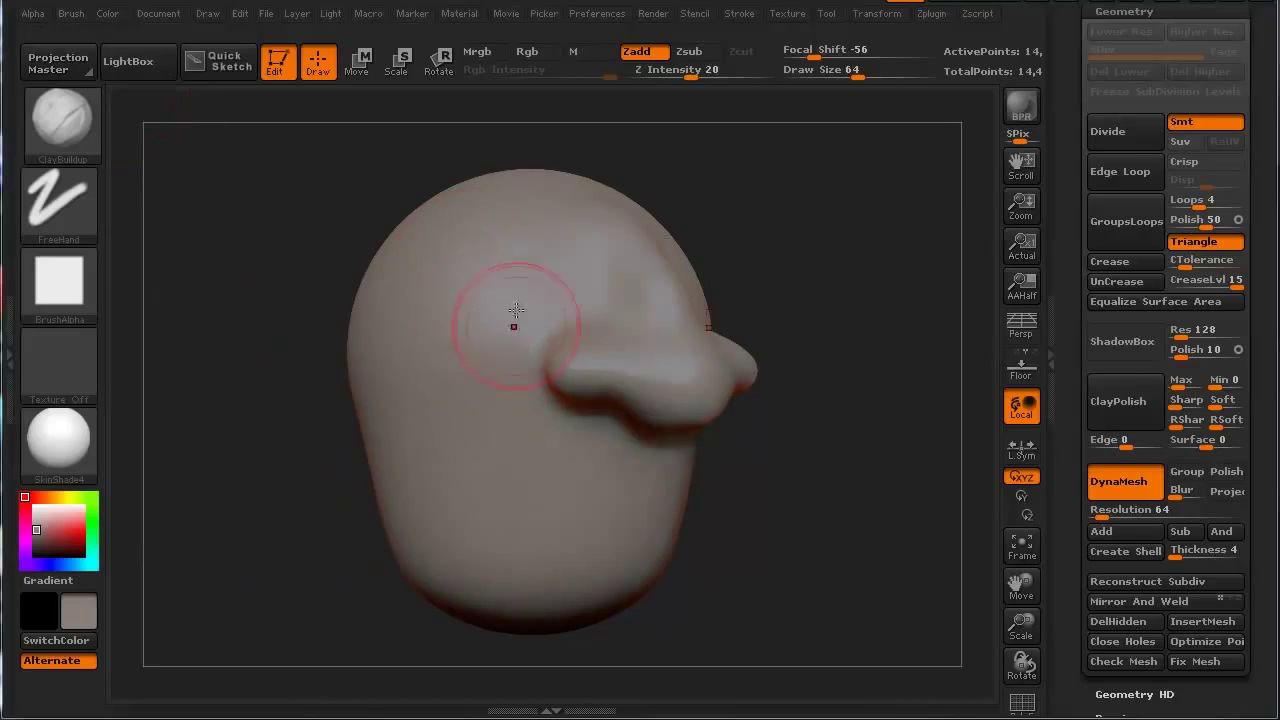
pyautogui.click(72, 15)
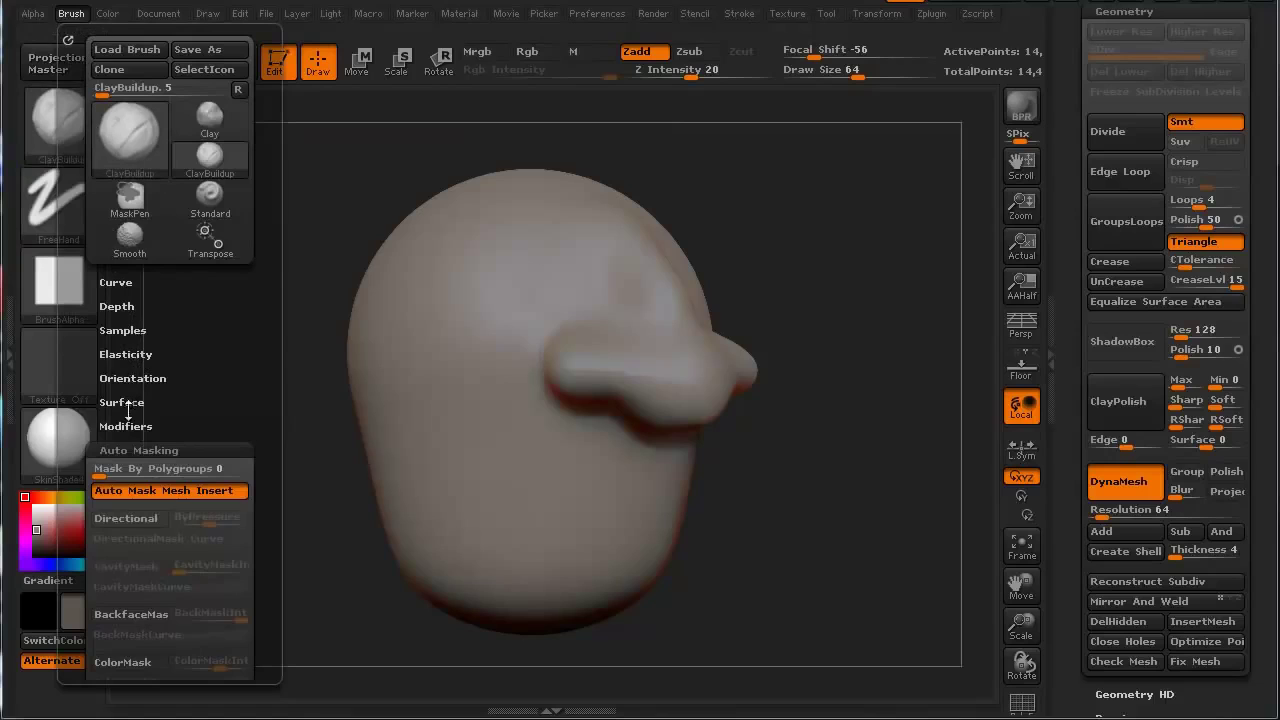
pyautogui.click(141, 611)
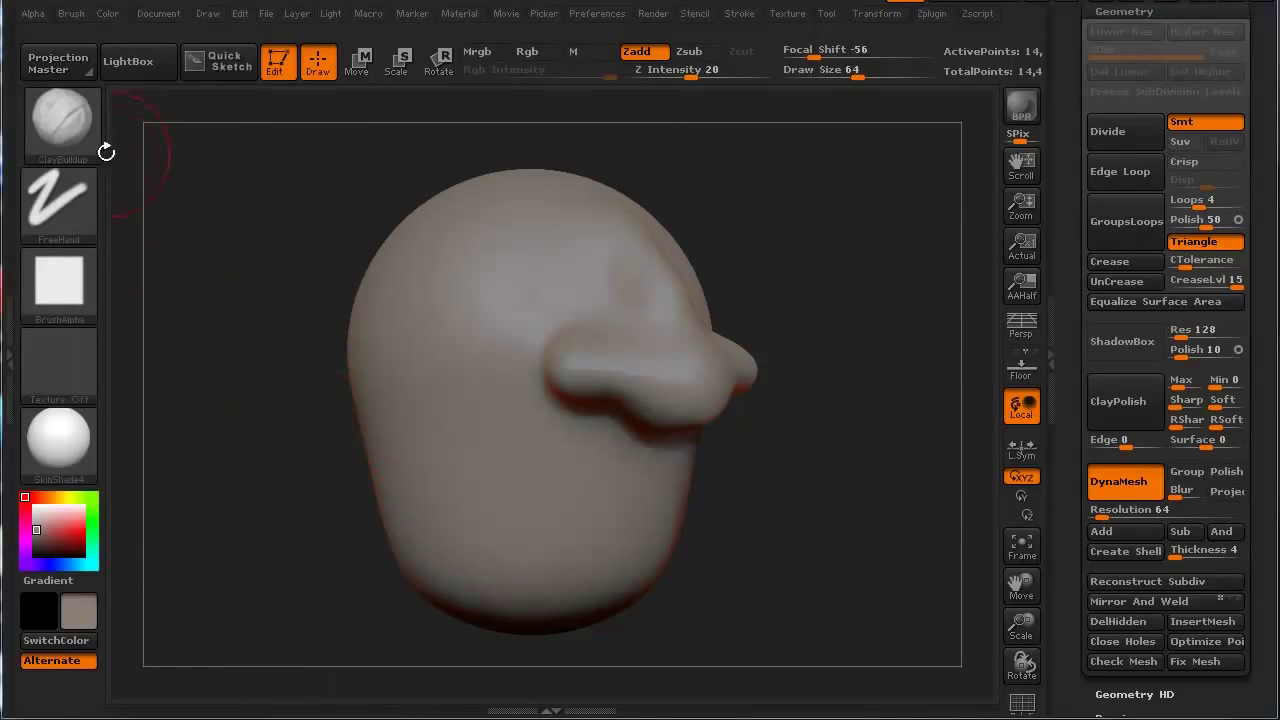
pyautogui.moveTo(281, 383); pyautogui.dragTo(166, 206)
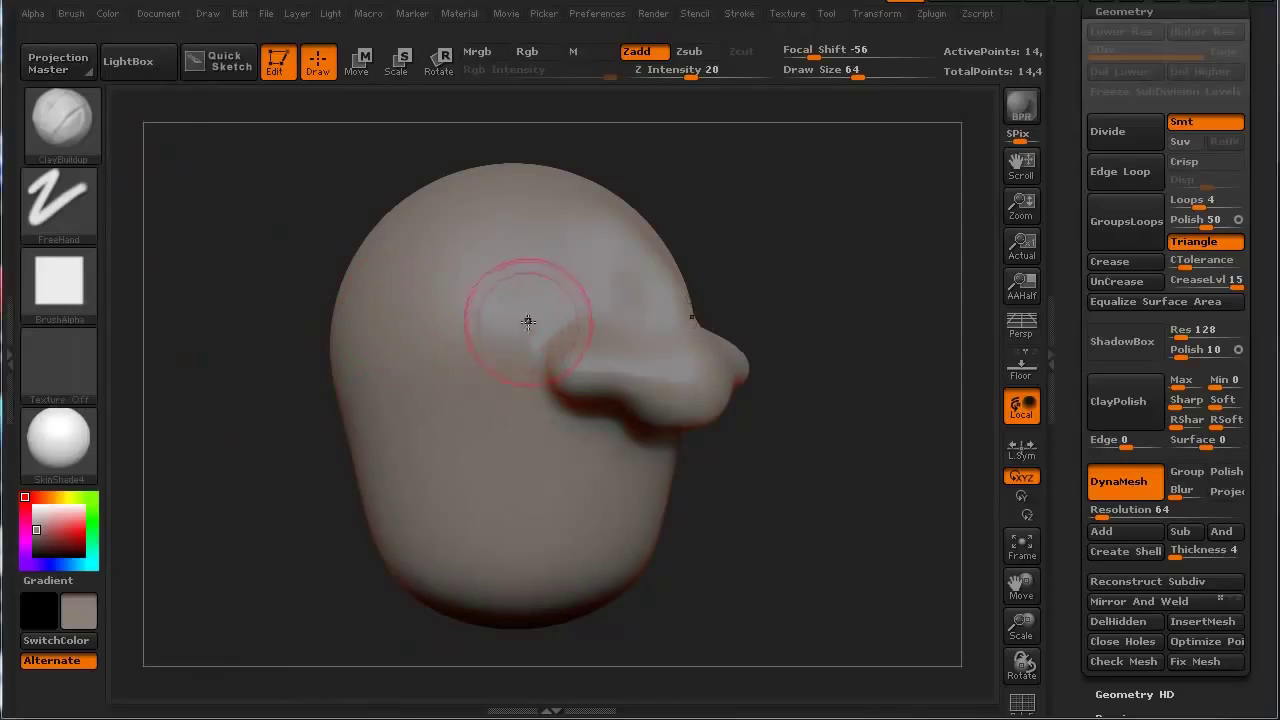
# Build up clay along the cheekbones and cheek folds, and form the upper lip and mouth below the nose
pyautogui.moveTo(528, 321)
pyautogui.mouseDown()
pyautogui.moveTo(410, 388)
pyautogui.moveTo(373, 331)
pyautogui.mouseUp()
pyautogui.moveTo(271, 426)
pyautogui.mouseDown()
pyautogui.moveTo(251, 411)
pyautogui.moveTo(300, 408)
pyautogui.mouseUp()
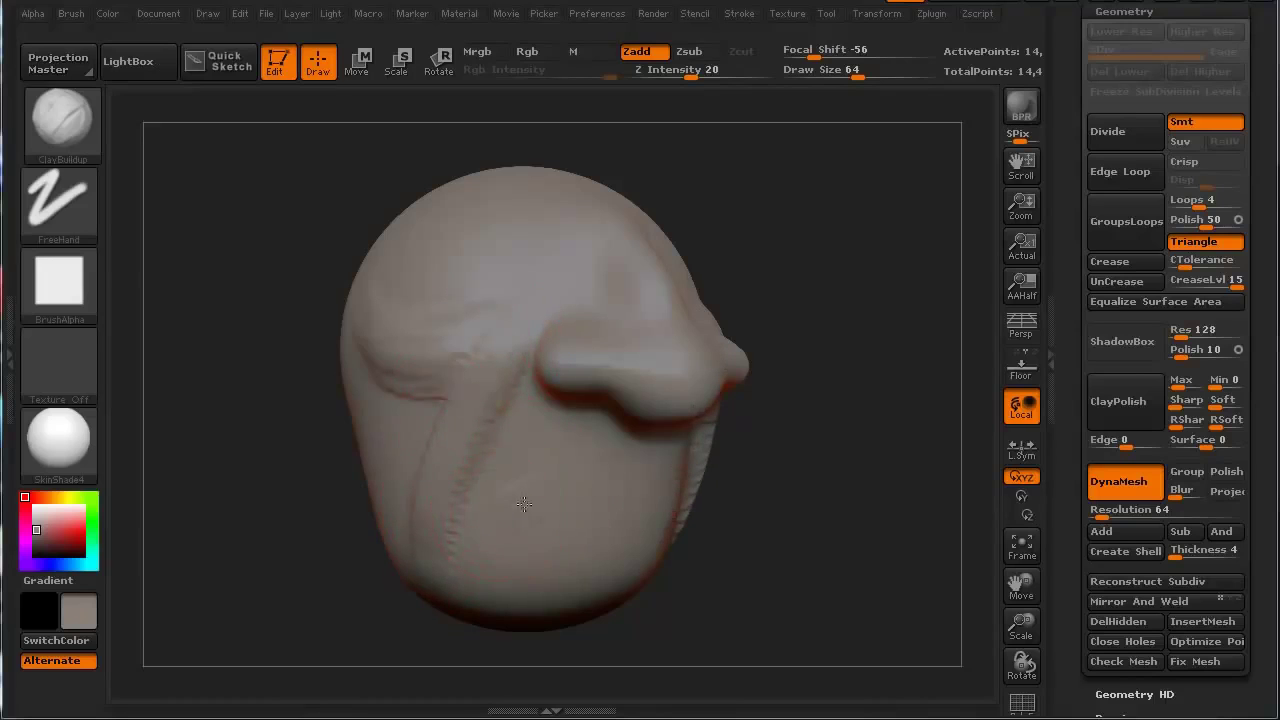
pyautogui.moveTo(524, 488)
pyautogui.mouseDown()
pyautogui.moveTo(630, 470)
pyautogui.moveTo(590, 485)
pyautogui.moveTo(603, 507)
pyautogui.mouseUp()
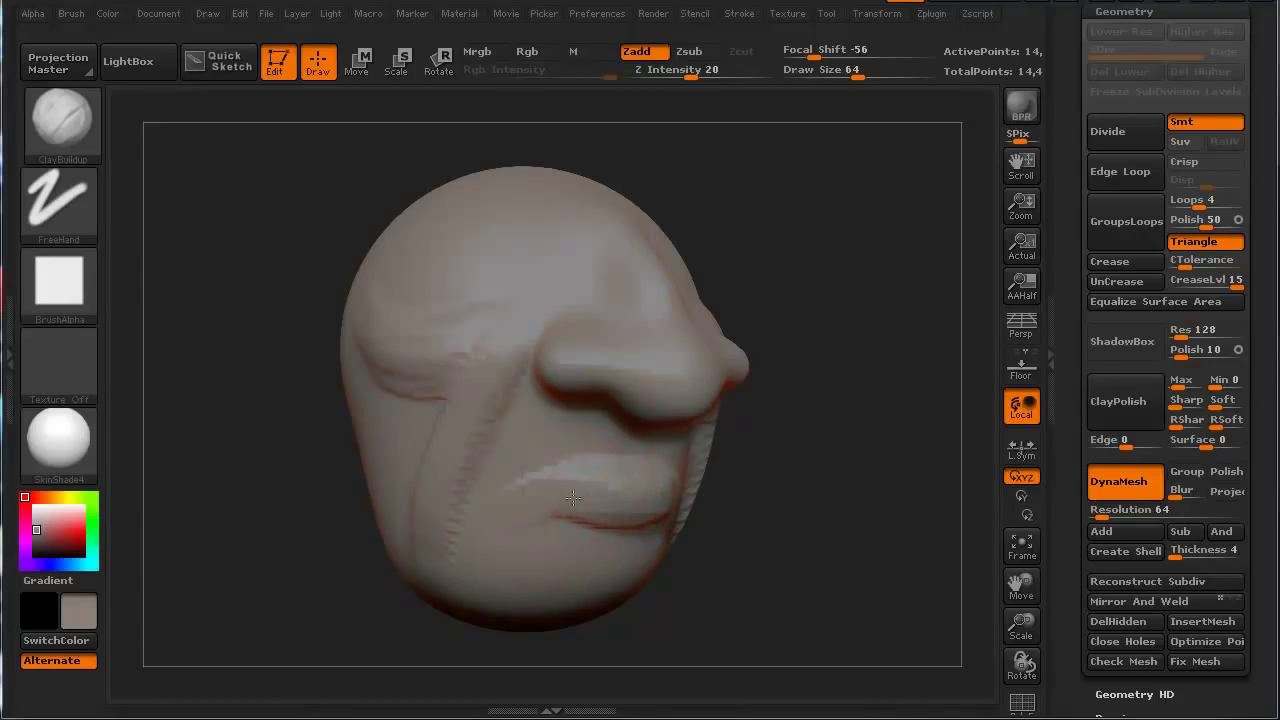
pyautogui.moveTo(380, 508); pyautogui.dragTo(232, 499)
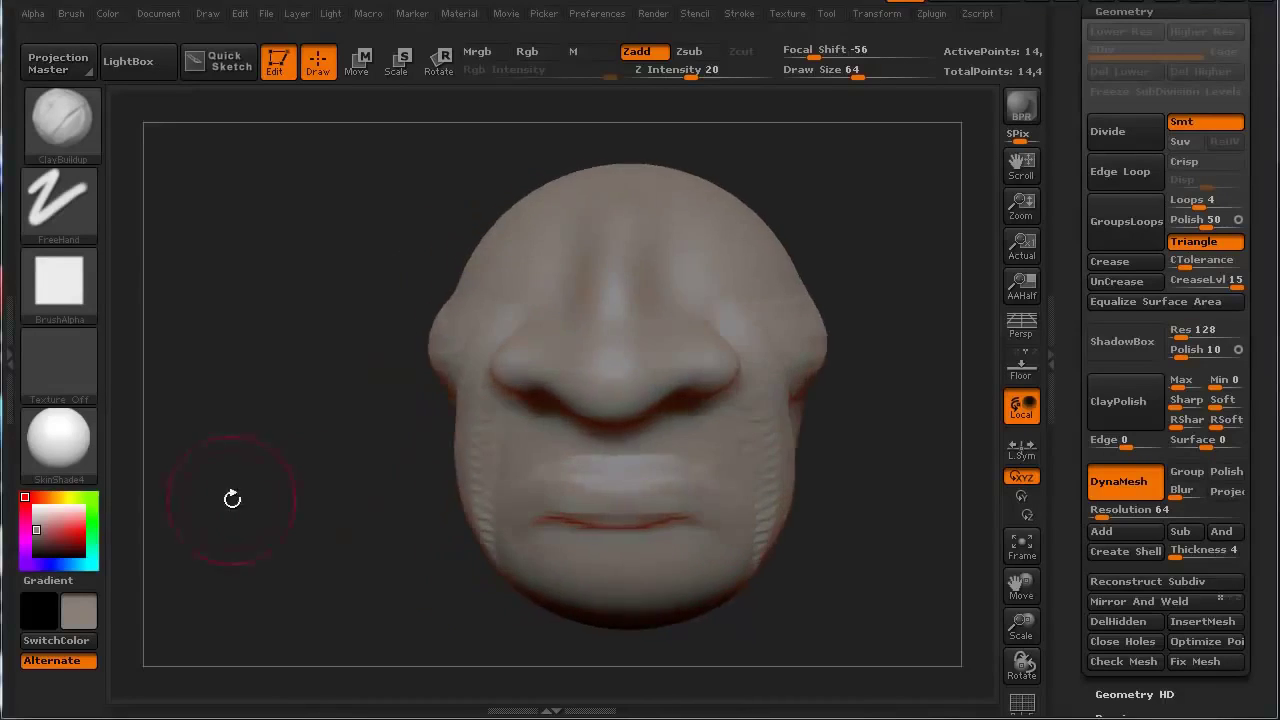
pyautogui.moveTo(351, 479); pyautogui.dragTo(320, 458)
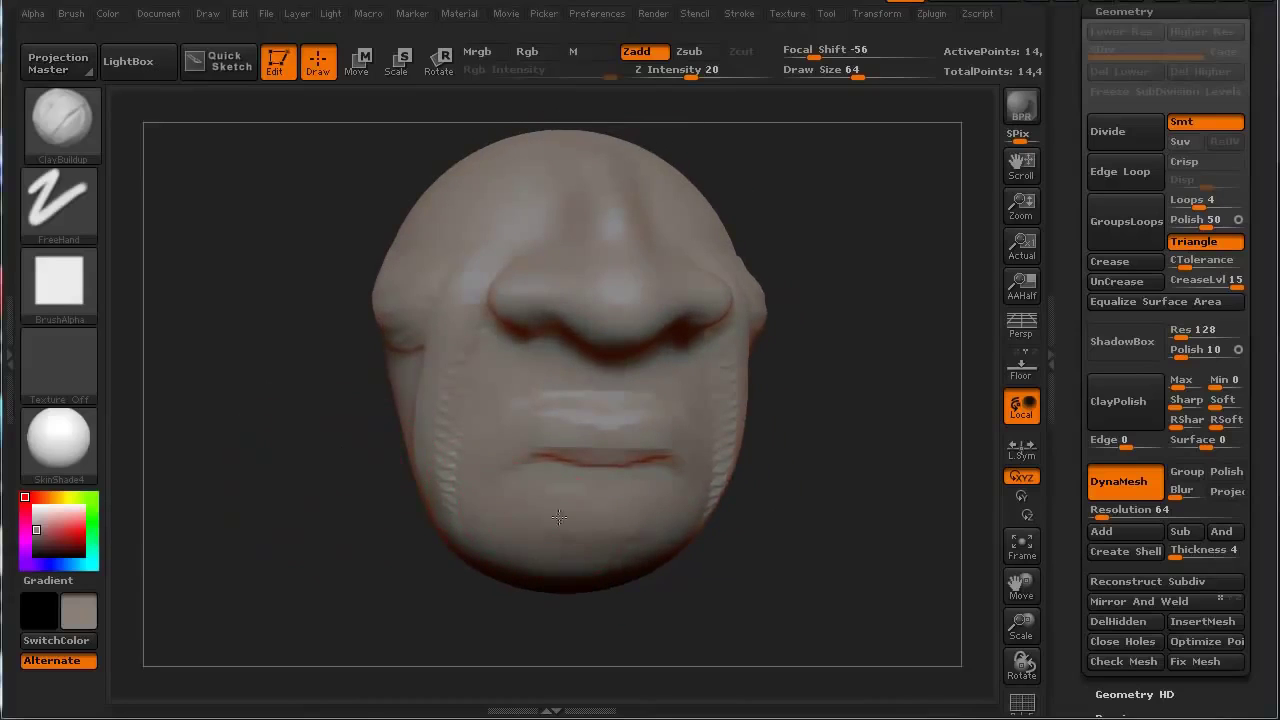
# Build up the chin and jawline with clay strokes and smooth the side of the face and chin
pyautogui.moveTo(559, 517)
pyautogui.mouseDown()
pyautogui.moveTo(580, 548)
pyautogui.moveTo(590, 540)
pyautogui.moveTo(520, 547)
pyautogui.moveTo(558, 541)
pyautogui.moveTo(513, 509)
pyautogui.mouseUp()
pyautogui.moveTo(236, 531); pyautogui.dragTo(400, 540)
pyautogui.moveTo(486, 522)
pyautogui.mouseDown()
pyautogui.moveTo(346, 465)
pyautogui.moveTo(318, 398)
pyautogui.moveTo(362, 460)
pyautogui.moveTo(515, 535)
pyautogui.moveTo(457, 523)
pyautogui.moveTo(355, 348)
pyautogui.mouseUp()
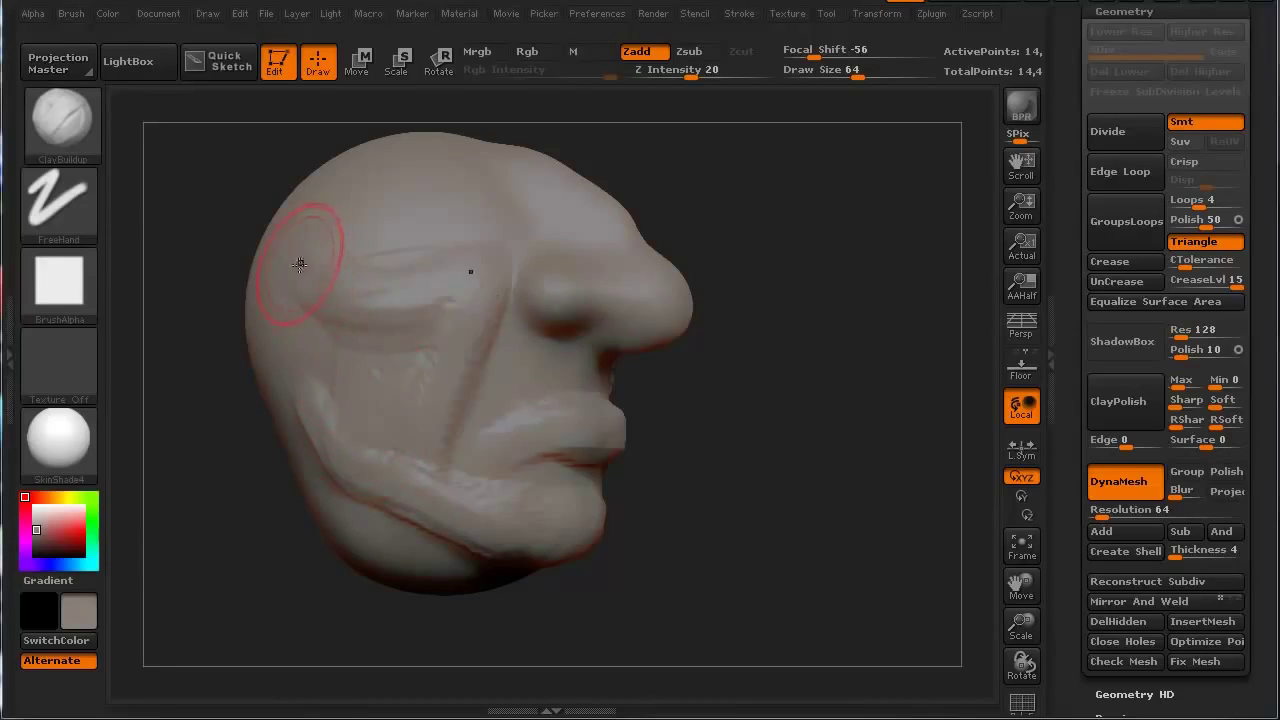
pyautogui.moveTo(300, 263)
pyautogui.keyDown('shift'); pyautogui.mouseDown()
pyautogui.moveTo(408, 277)
pyautogui.moveTo(418, 298)
pyautogui.moveTo(380, 306)
pyautogui.moveTo(347, 438)
pyautogui.mouseUp(); pyautogui.keyUp('shift')
pyautogui.keyDown('shift'); pyautogui.moveTo(553, 507); pyautogui.dragTo(500, 497); pyautogui.keyUp('shift')
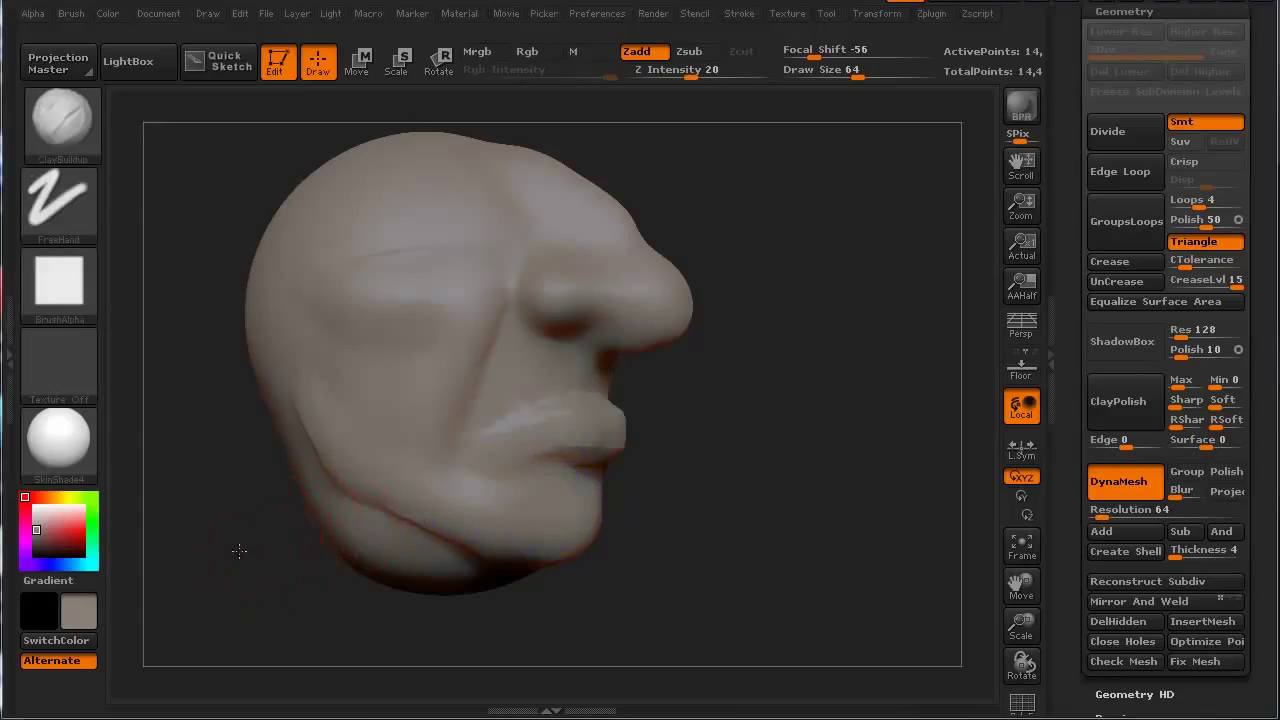
# Extend the lips to the mouth corners with clay strokes and smooth the mouth area and the side of the head
pyautogui.moveTo(293, 488); pyautogui.dragTo(336, 496)
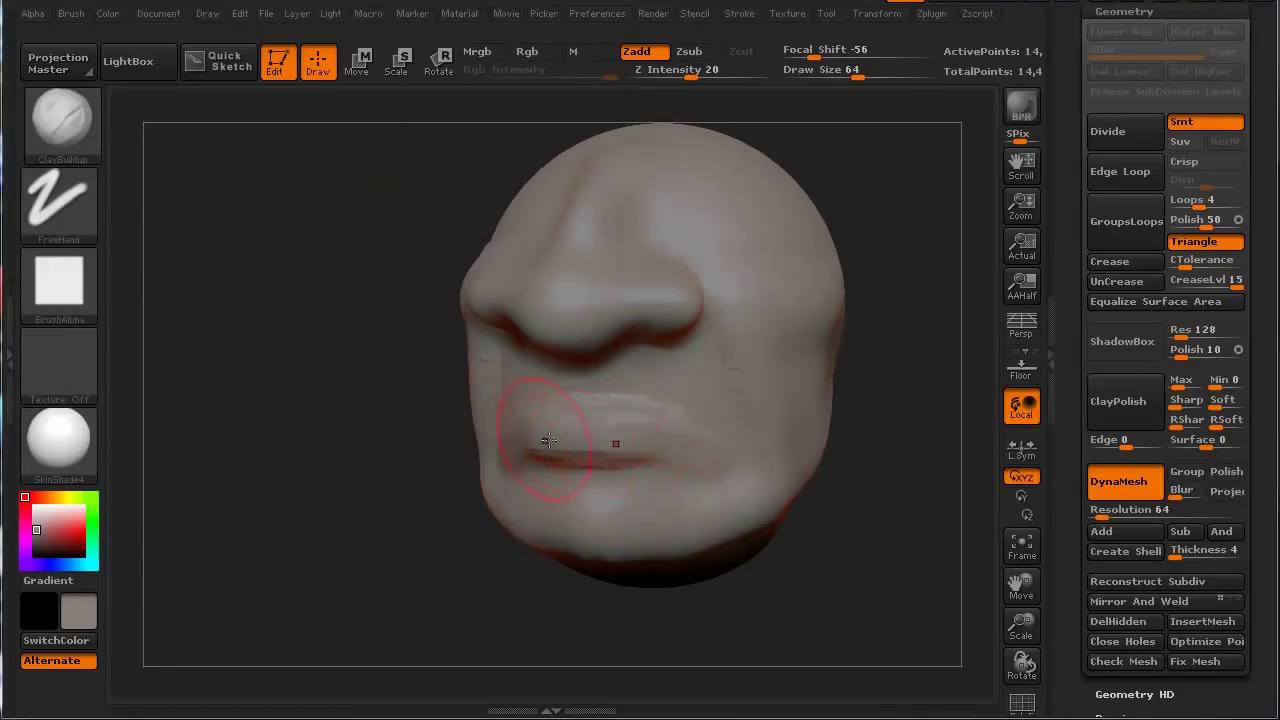
pyautogui.moveTo(549, 441)
pyautogui.mouseDown()
pyautogui.moveTo(660, 463)
pyautogui.moveTo(748, 518)
pyautogui.mouseUp()
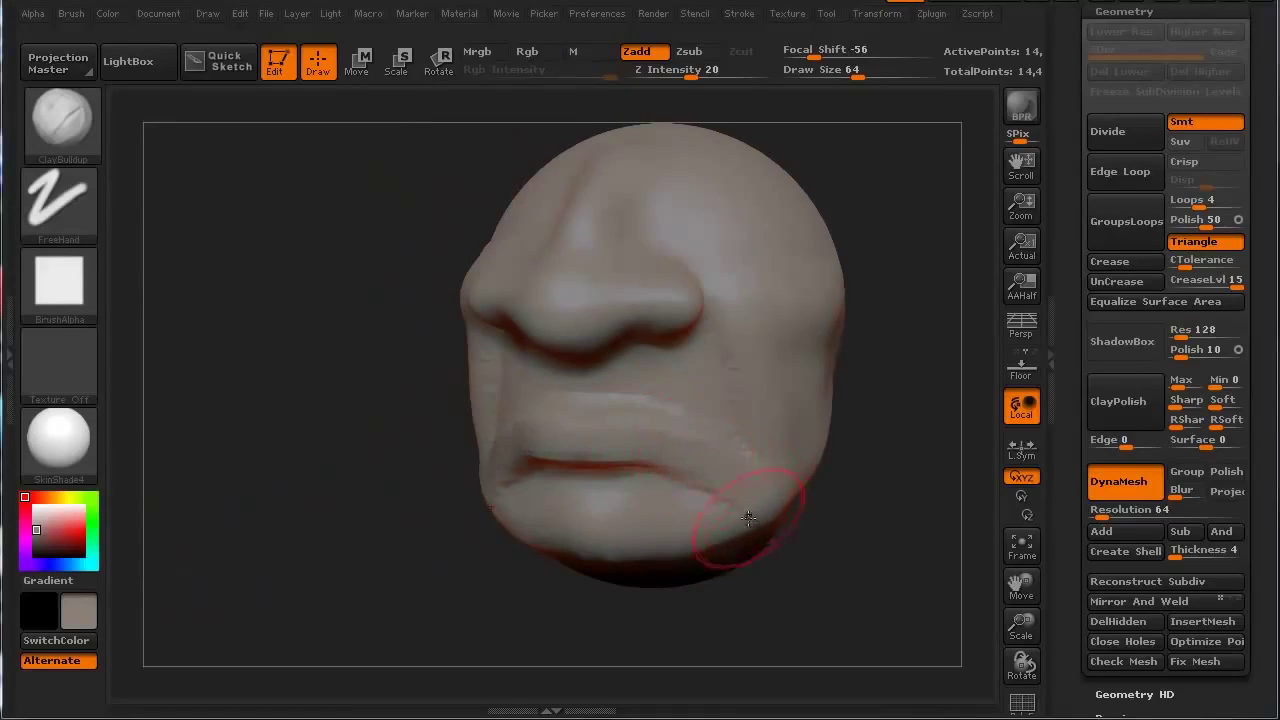
pyautogui.moveTo(378, 488)
pyautogui.mouseDown()
pyautogui.moveTo(286, 506)
pyautogui.moveTo(331, 491)
pyautogui.mouseUp()
pyautogui.press('shift')
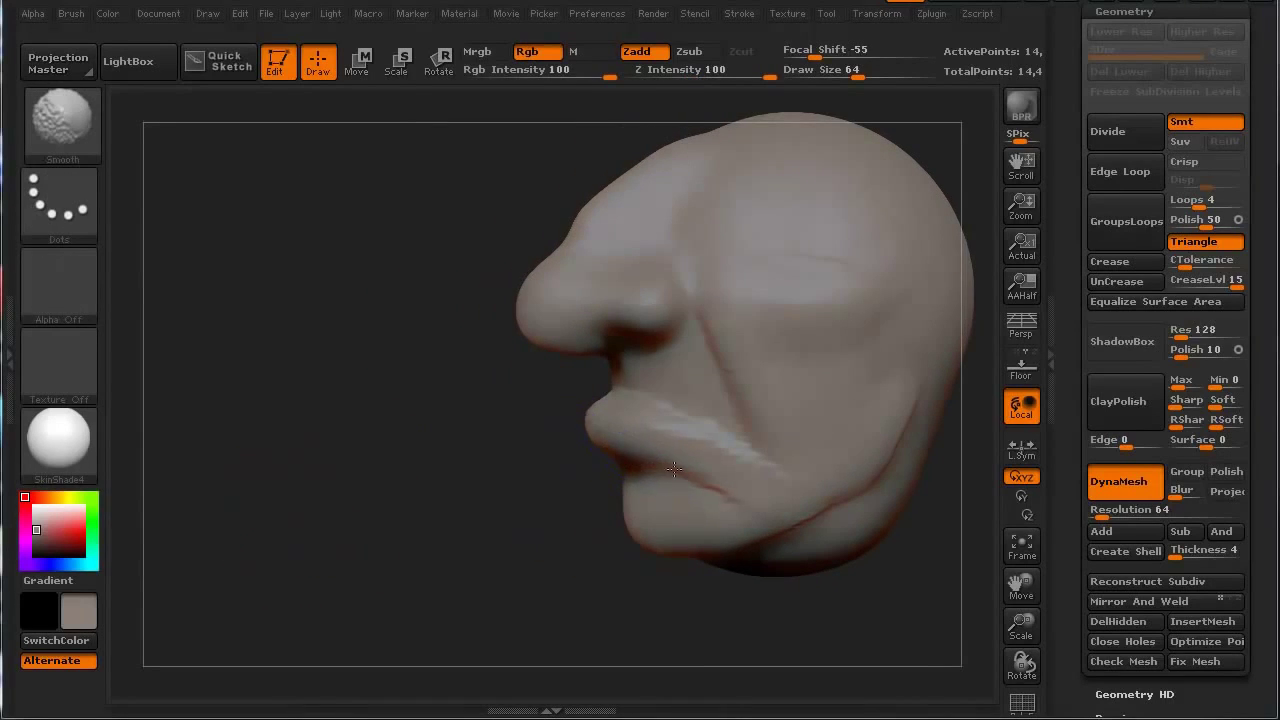
pyautogui.keyDown('shift'); pyautogui.moveTo(674, 469); pyautogui.dragTo(709, 486); pyautogui.keyUp('shift')
pyautogui.keyDown('shift'); pyautogui.moveTo(742, 423); pyautogui.dragTo(764, 451); pyautogui.keyUp('shift')
pyautogui.keyDown('shift'); pyautogui.moveTo(749, 263); pyautogui.dragTo(823, 243); pyautogui.keyUp('shift')
# Build up a brow ridge above the nose that curves around the eye area, and smooth it at the temple
pyautogui.moveTo(271, 385)
pyautogui.mouseDown()
pyautogui.moveTo(325, 379)
pyautogui.moveTo(286, 469)
pyautogui.moveTo(274, 414)
pyautogui.moveTo(380, 423)
pyautogui.moveTo(294, 466)
pyautogui.moveTo(309, 486)
pyautogui.moveTo(277, 451)
pyautogui.moveTo(309, 491)
pyautogui.moveTo(309, 471)
pyautogui.moveTo(297, 486)
pyautogui.moveTo(271, 445)
pyautogui.moveTo(340, 380)
pyautogui.mouseUp()
pyautogui.moveTo(350, 240); pyautogui.dragTo(420, 330)
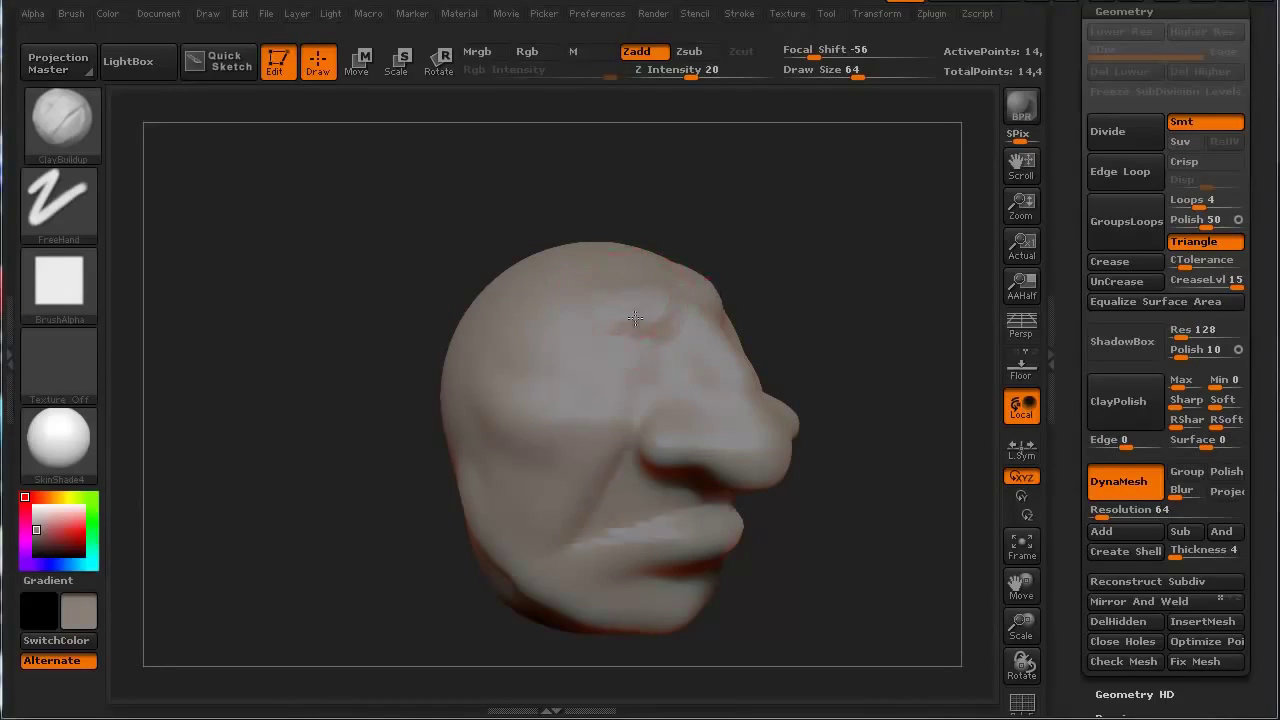
pyautogui.moveTo(635, 318); pyautogui.dragTo(600, 300)
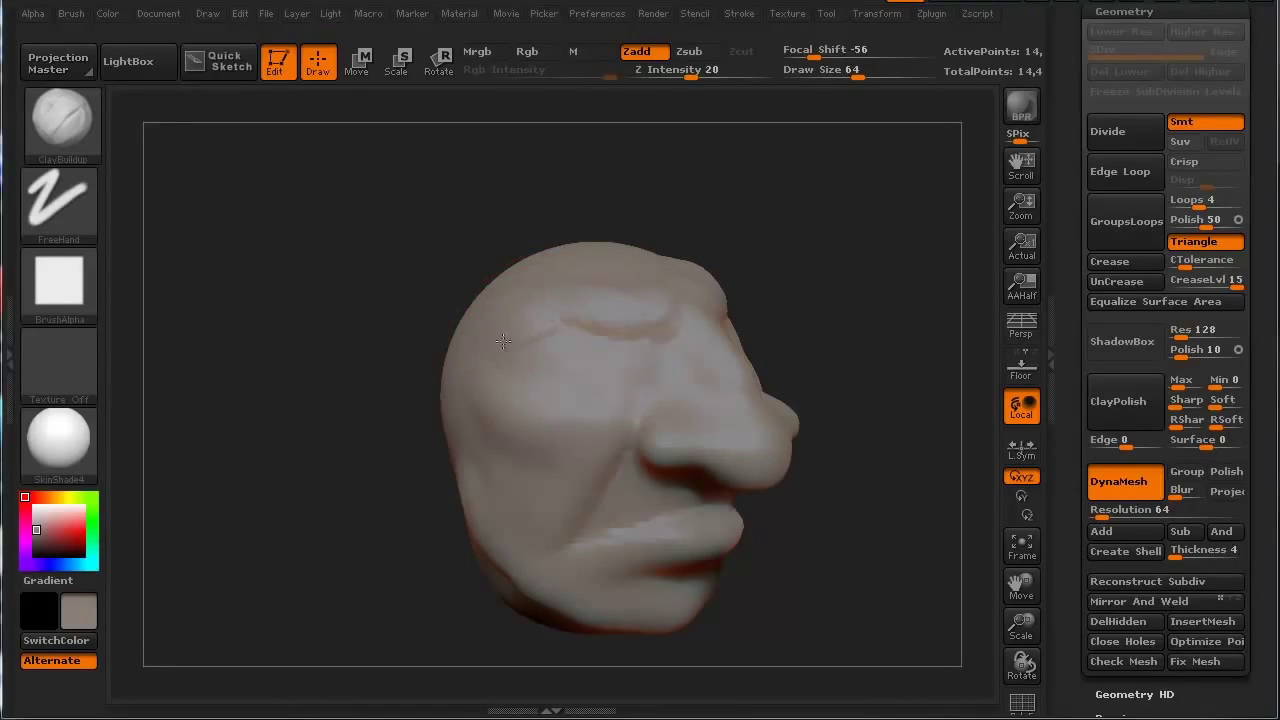
pyautogui.moveTo(525, 318); pyautogui.dragTo(641, 322)
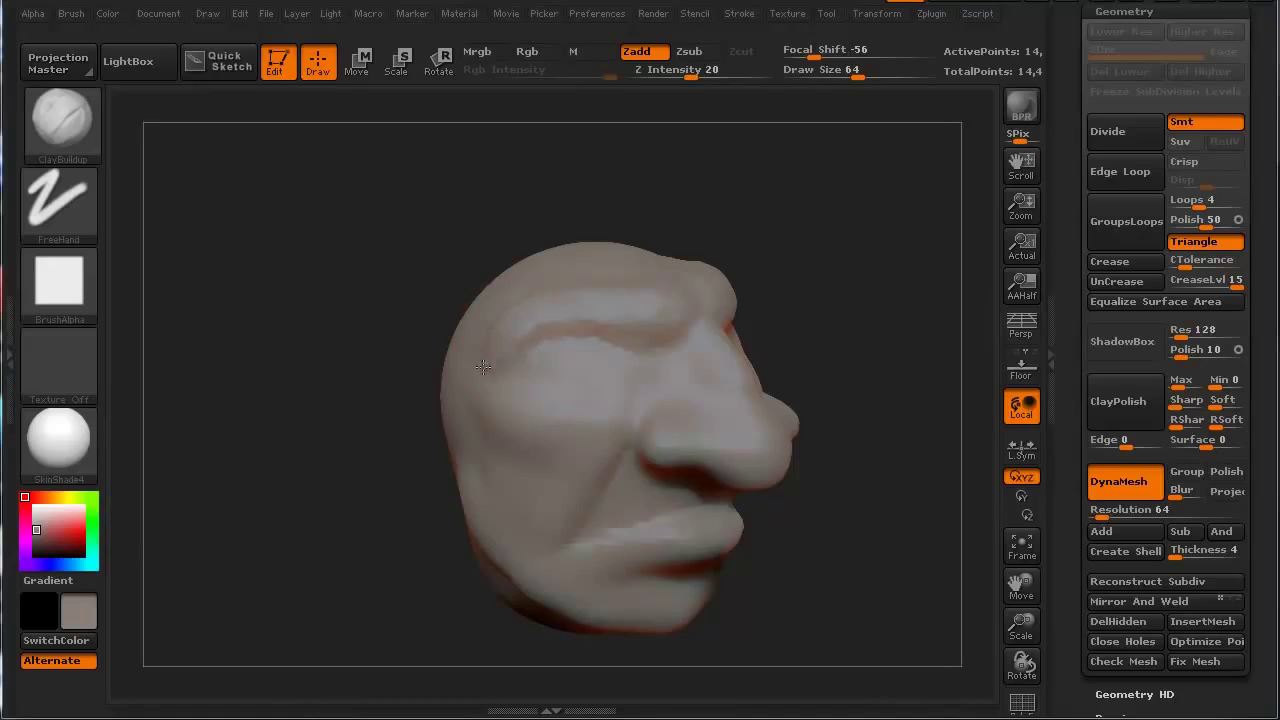
pyautogui.press('shift')
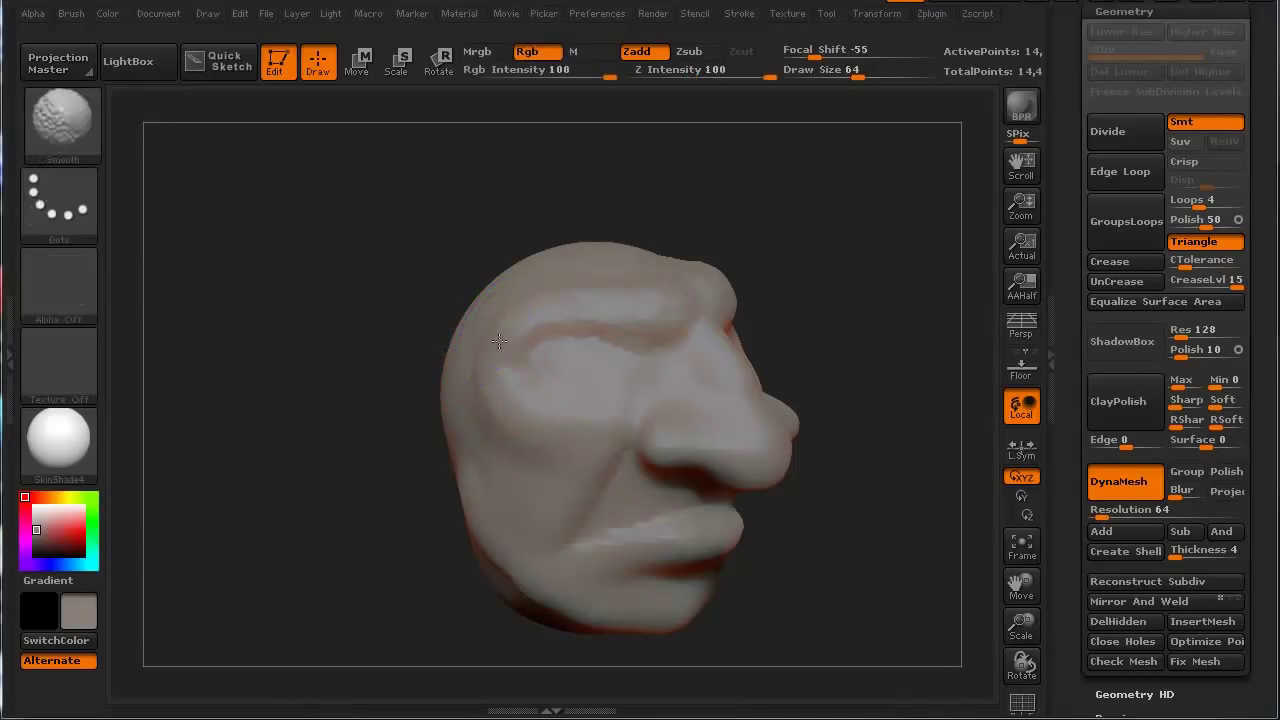
pyautogui.moveTo(450, 232)
pyautogui.mouseDown()
pyautogui.moveTo(374, 240)
pyautogui.moveTo(366, 323)
pyautogui.moveTo(277, 414)
pyautogui.moveTo(245, 405)
pyautogui.mouseUp()
pyautogui.press('shift')
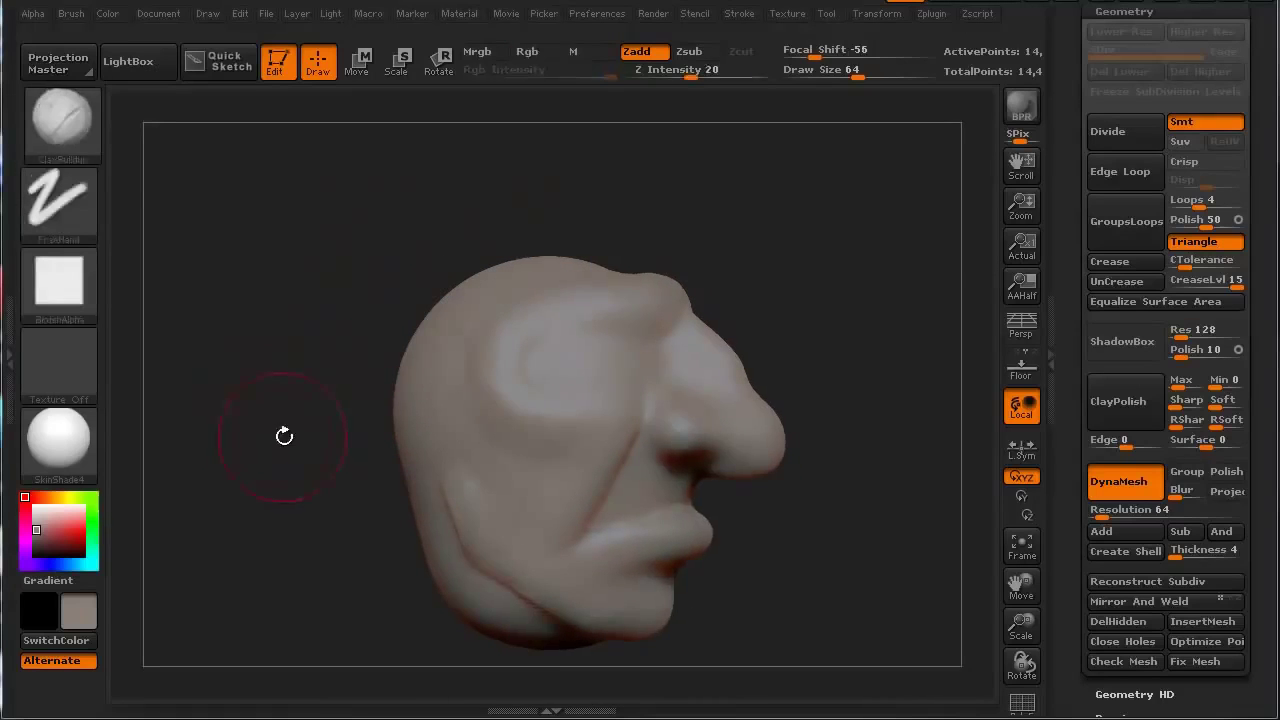
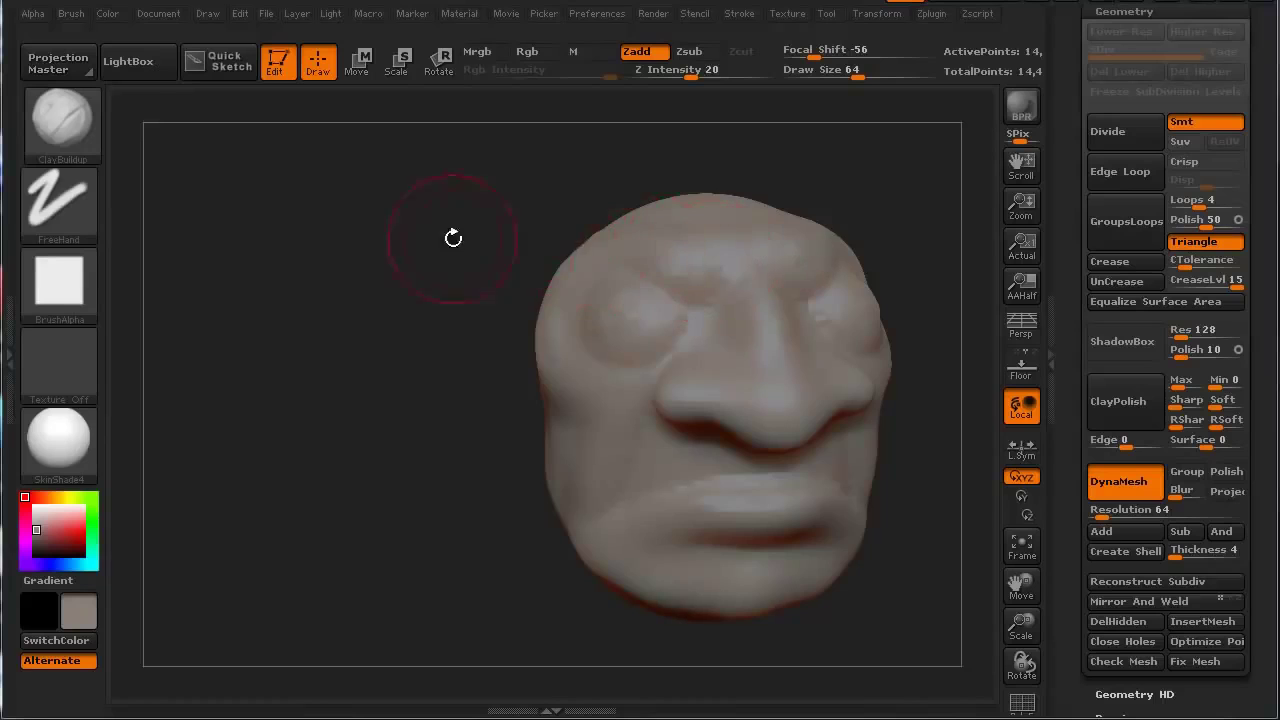
# Add clay to the brow above the eyeball and remesh the head with DynaMesh at resolution 64
pyautogui.moveTo(453, 237)
pyautogui.mouseDown()
pyautogui.moveTo(640, 262)
pyautogui.moveTo(534, 286)
pyautogui.moveTo(680, 260)
pyautogui.mouseUp()
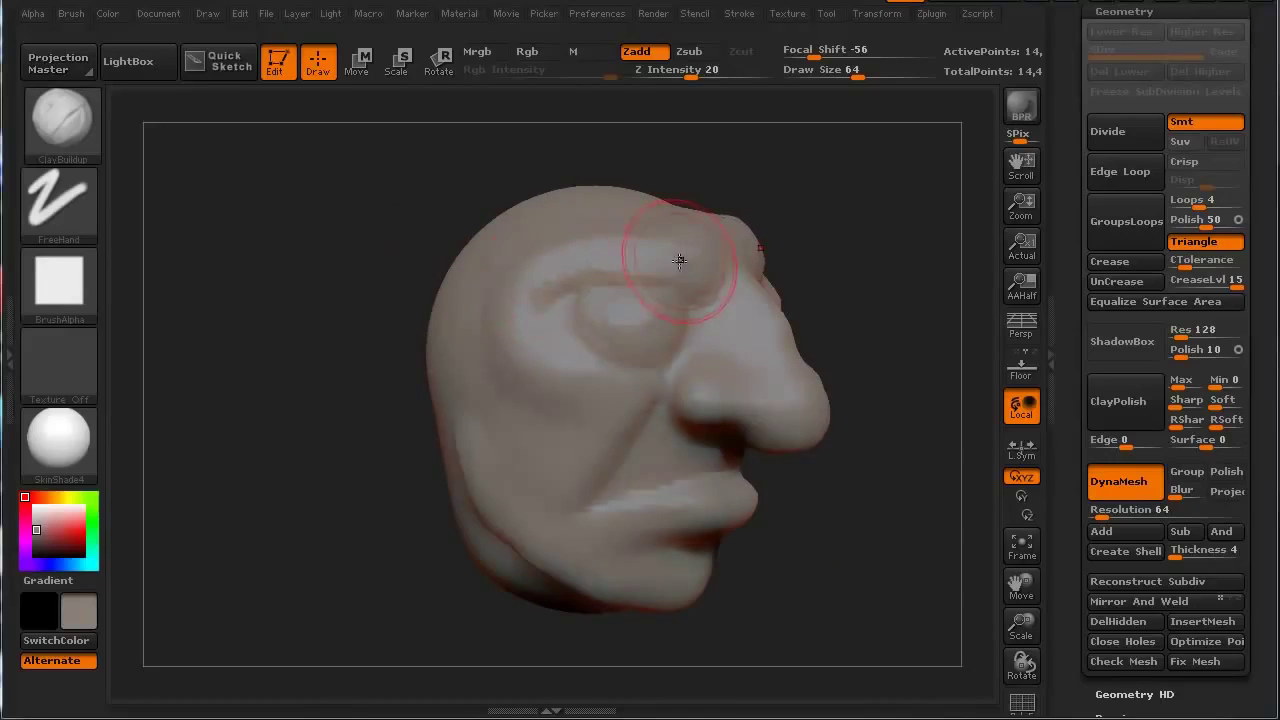
pyautogui.moveTo(560, 262)
pyautogui.mouseDown()
pyautogui.moveTo(608, 260)
pyautogui.moveTo(580, 252)
pyautogui.mouseUp()
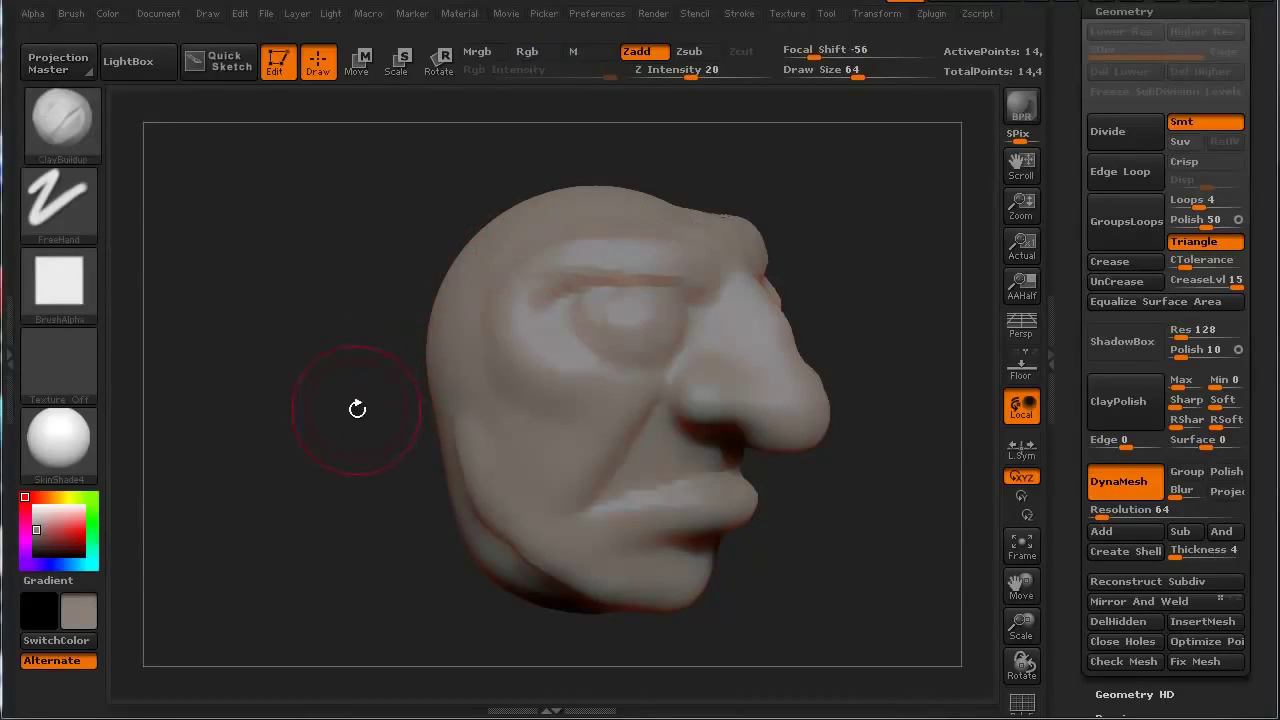
pyautogui.press('ctrl')
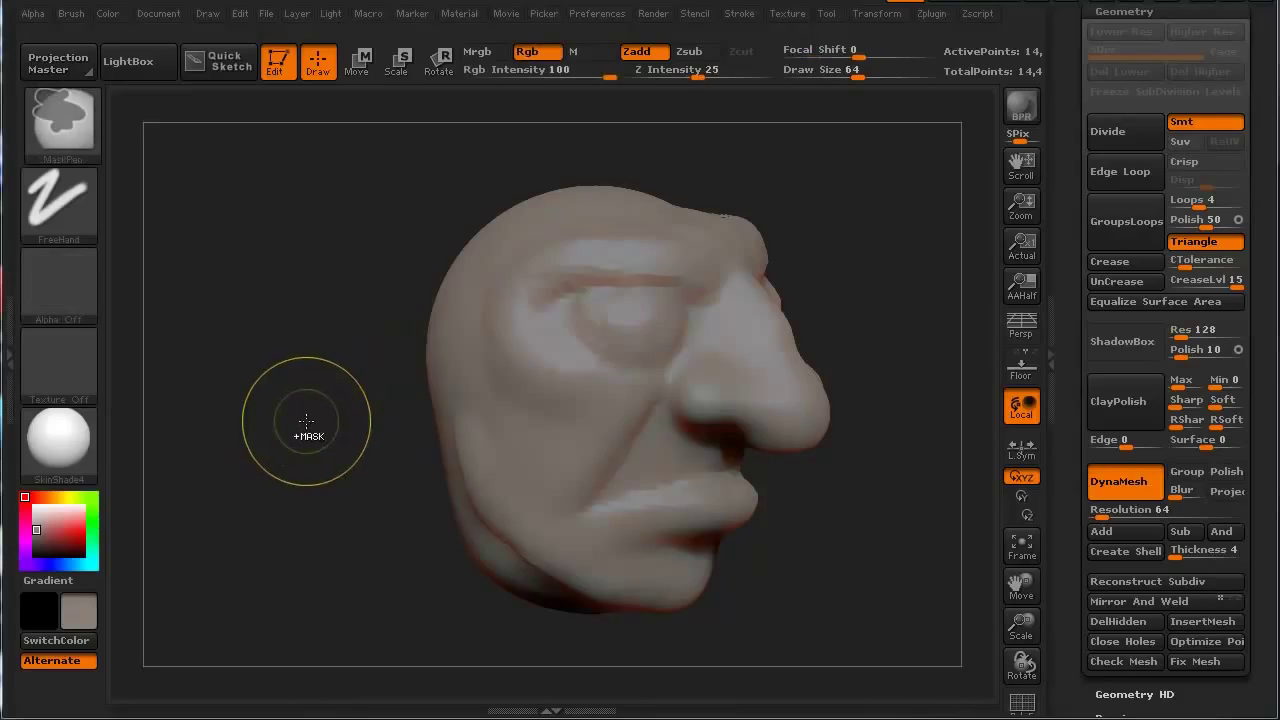
pyautogui.keyDown('ctrl'); pyautogui.moveTo(297, 411); pyautogui.dragTo(334, 491); pyautogui.keyUp('ctrl')
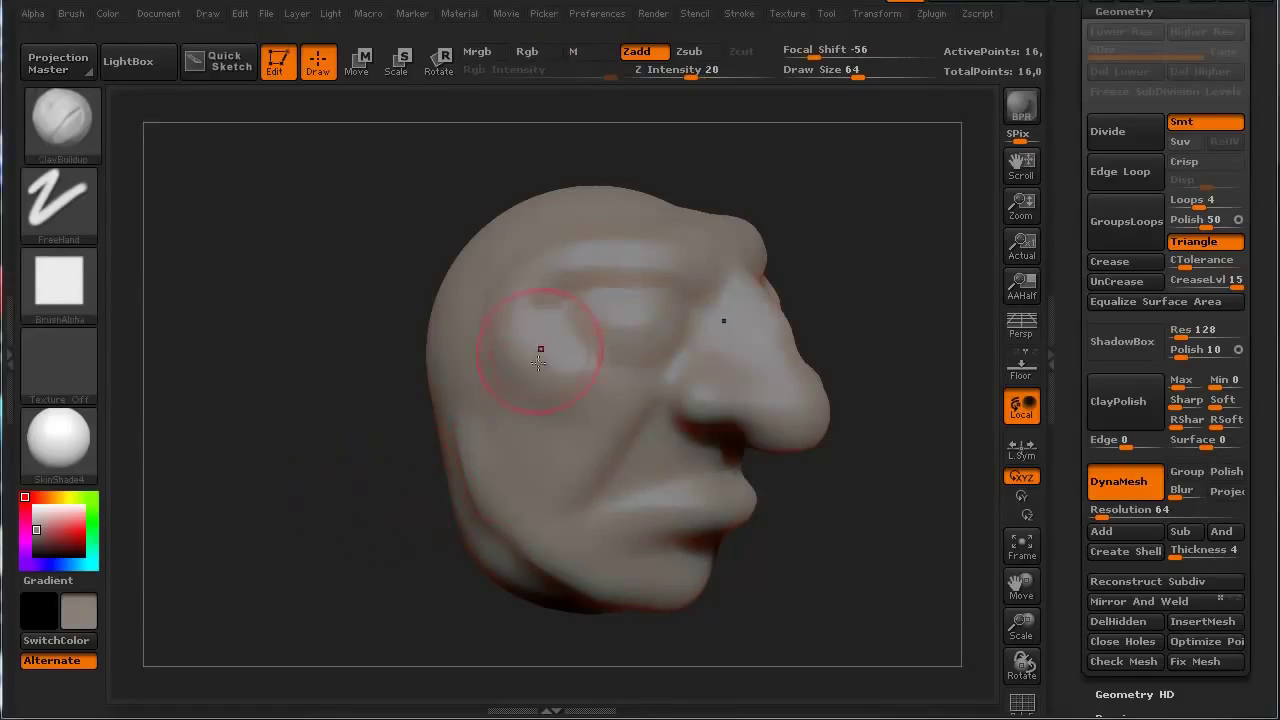
# Thicken the brow ridge and build up the lower eye area, cheekbones and cheeks with ClayBuildup strokes
pyautogui.moveTo(323, 357)
pyautogui.mouseDown()
pyautogui.moveTo(261, 356)
pyautogui.moveTo(354, 417)
pyautogui.moveTo(391, 423)
pyautogui.moveTo(307, 426)
pyautogui.mouseUp()
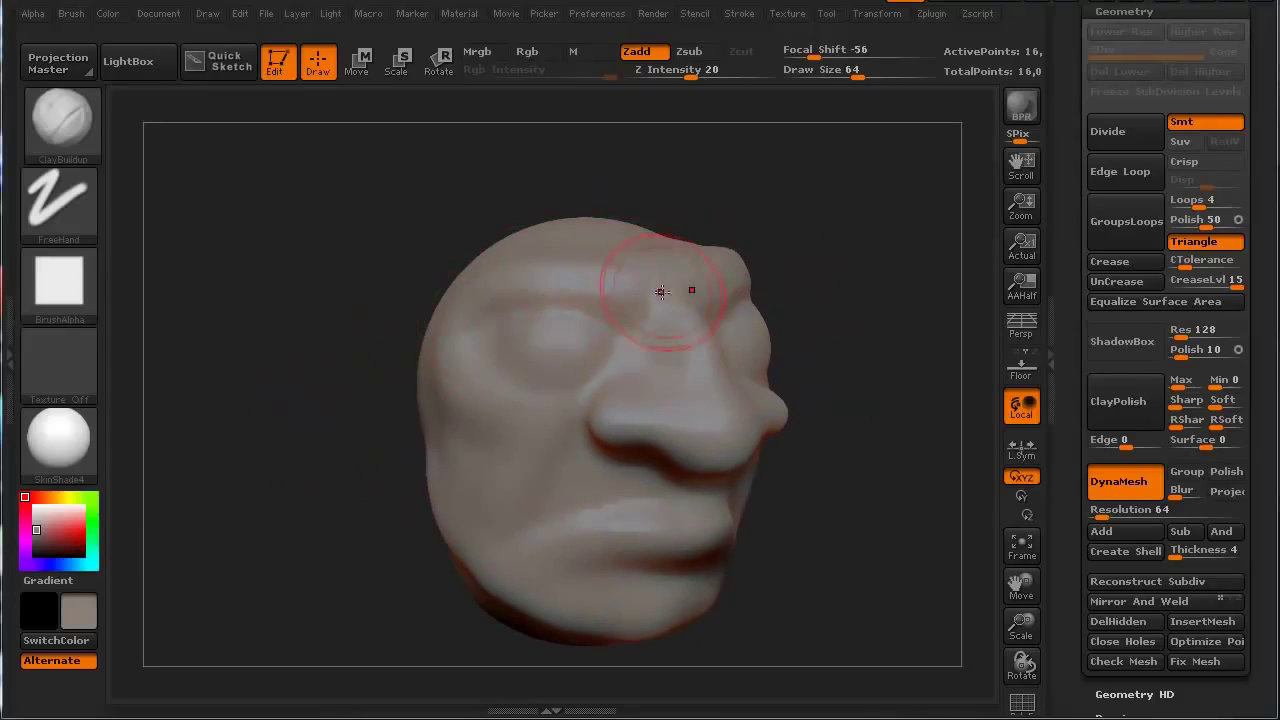
pyautogui.moveTo(630, 288)
pyautogui.mouseDown()
pyautogui.moveTo(651, 280)
pyautogui.moveTo(603, 266)
pyautogui.moveTo(617, 294)
pyautogui.moveTo(457, 271)
pyautogui.moveTo(656, 277)
pyautogui.moveTo(564, 261)
pyautogui.mouseUp()
pyautogui.moveTo(567, 318)
pyautogui.mouseDown()
pyautogui.moveTo(675, 325)
pyautogui.moveTo(666, 370)
pyautogui.moveTo(611, 416)
pyautogui.moveTo(573, 403)
pyautogui.mouseUp()
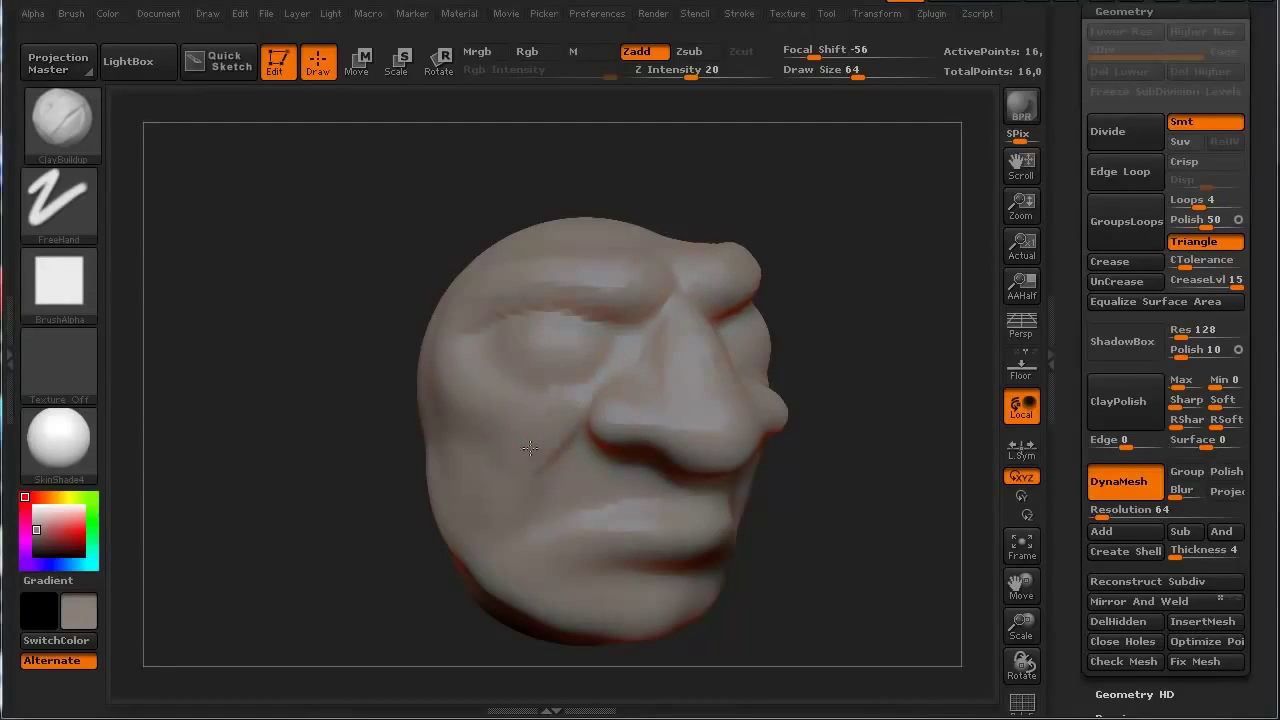
pyautogui.moveTo(483, 422); pyautogui.dragTo(450, 365)
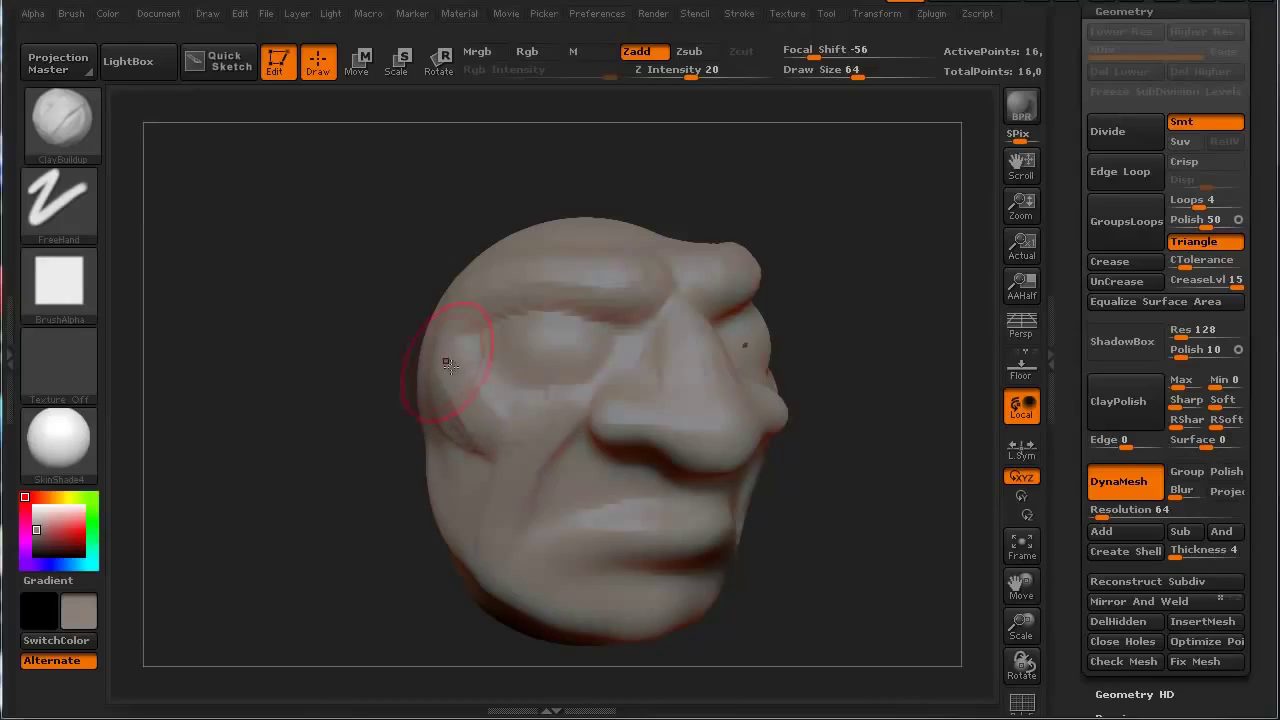
pyautogui.moveTo(488, 461)
pyautogui.mouseDown()
pyautogui.moveTo(460, 432)
pyautogui.moveTo(514, 460)
pyautogui.moveTo(546, 419)
pyautogui.mouseUp()
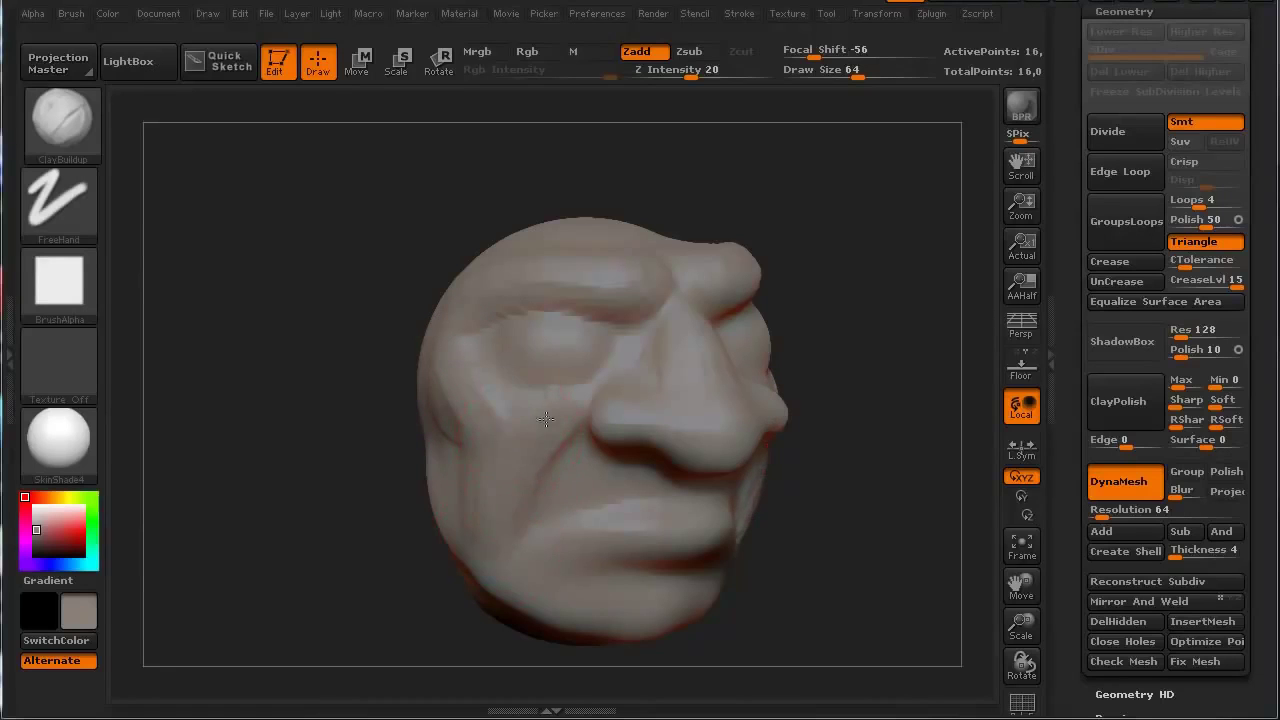
pyautogui.moveTo(375, 443)
pyautogui.mouseDown()
pyautogui.moveTo(289, 414)
pyautogui.moveTo(274, 423)
pyautogui.moveTo(310, 456)
pyautogui.mouseUp()
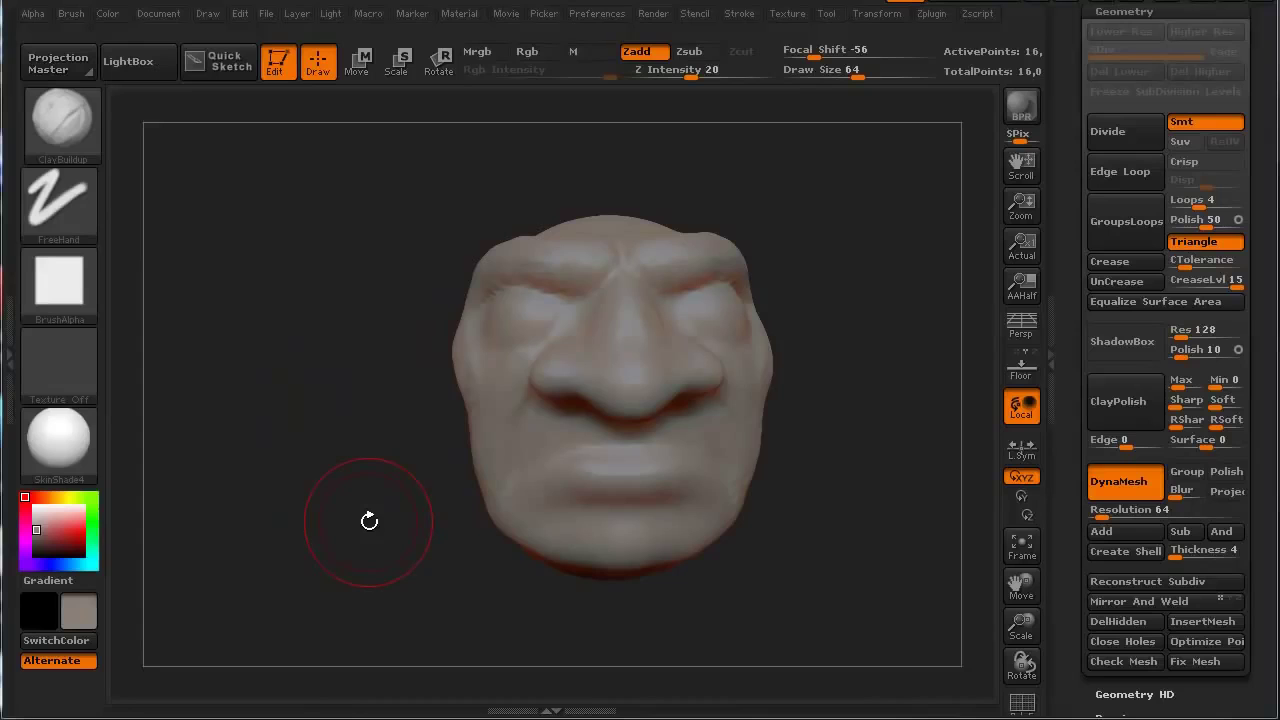
# Show the polyframe on the head and examine its polygon distribution from several angles
pyautogui.hotkey('shift', 'f')
pyautogui.moveTo(369, 521); pyautogui.dragTo(407, 515)
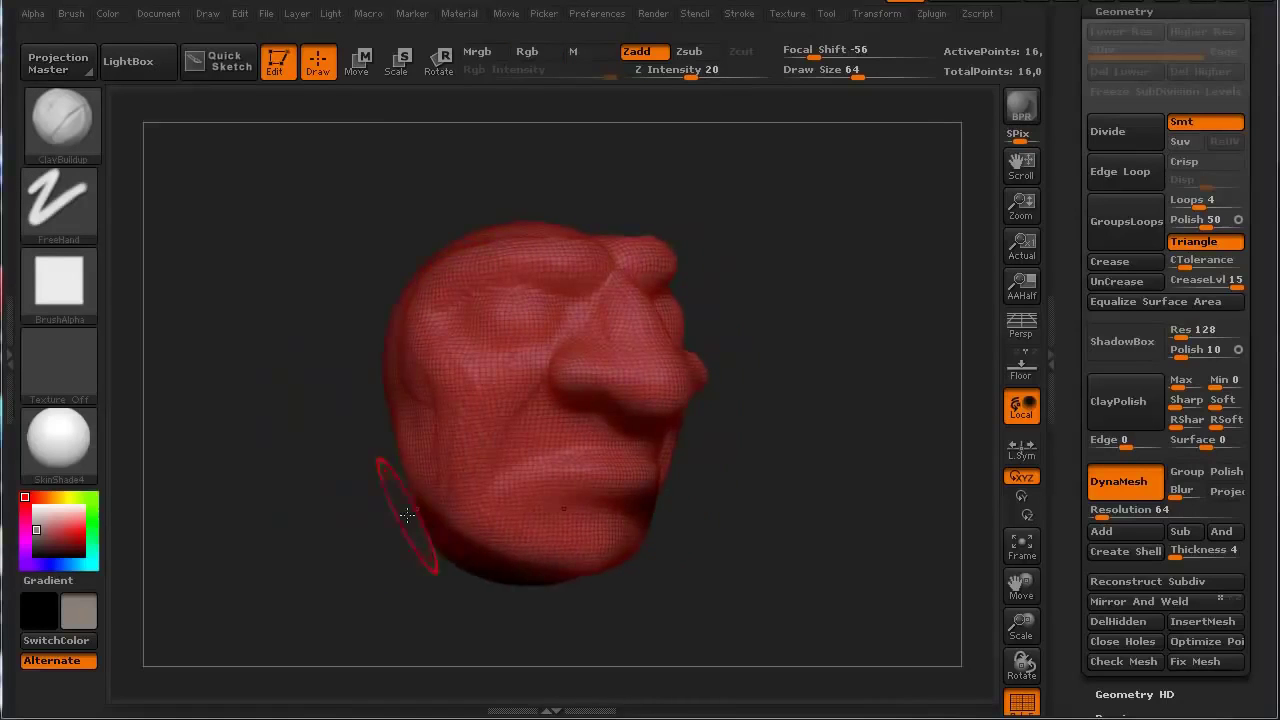
pyautogui.moveTo(302, 503); pyautogui.dragTo(333, 500)
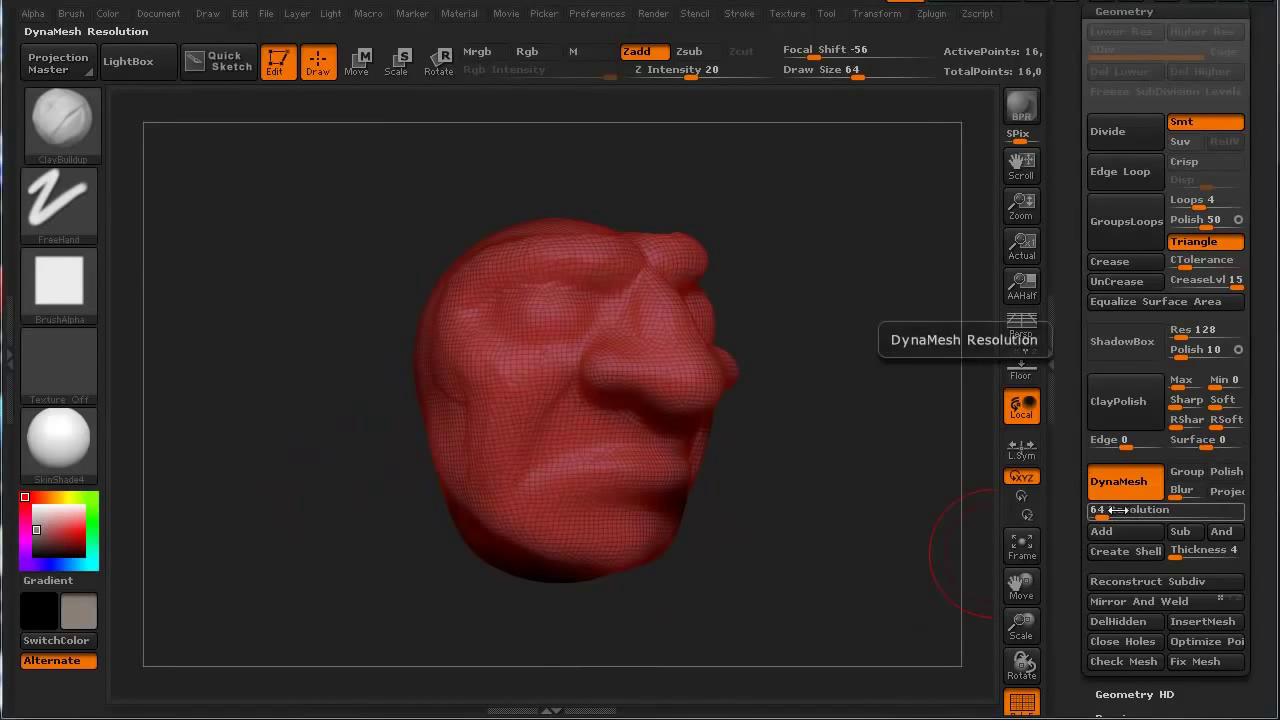
# Raise the DynaMesh resolution to 128 and remesh the head
pyautogui.moveTo(1116, 510); pyautogui.dragTo(1119, 510)
pyautogui.press('ctrl')
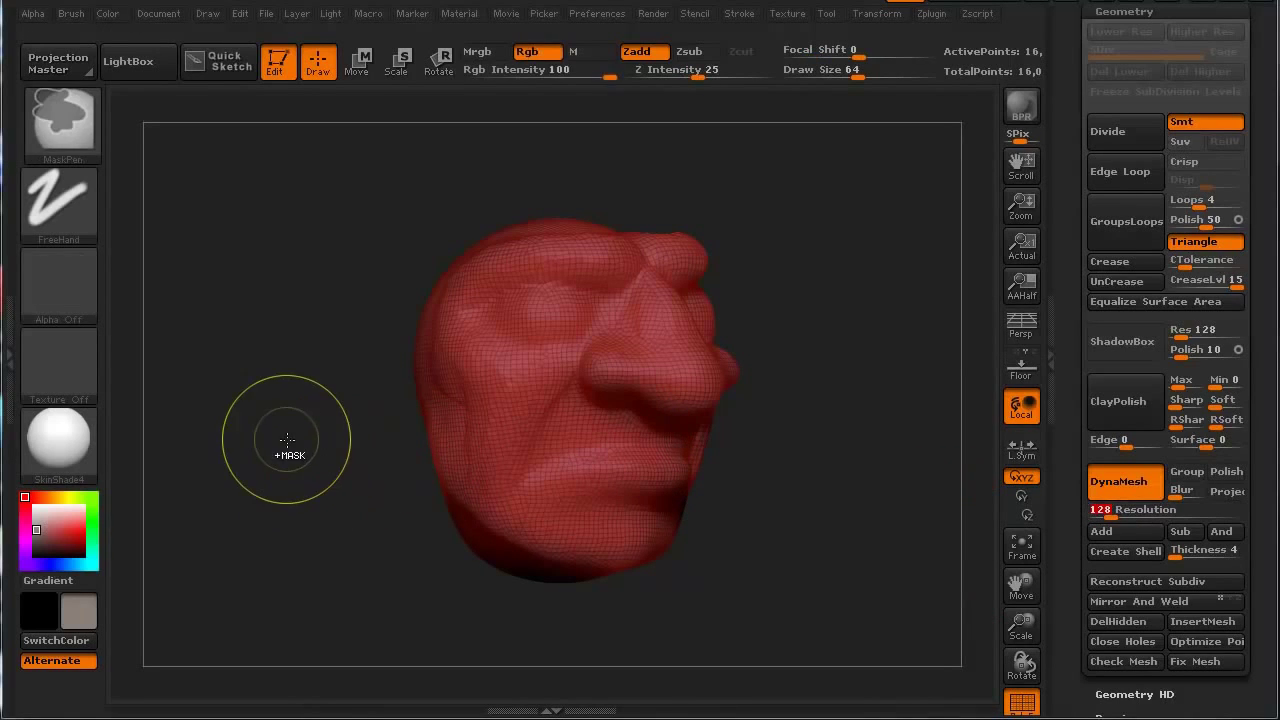
pyautogui.moveTo(279, 420)
pyautogui.keyDown('ctrl'); pyautogui.mouseDown()
pyautogui.moveTo(318, 476)
pyautogui.moveTo(372, 660)
pyautogui.moveTo(276, 507)
pyautogui.moveTo(309, 549)
pyautogui.moveTo(252, 554)
pyautogui.moveTo(299, 532)
pyautogui.mouseUp(); pyautogui.keyUp('ctrl')
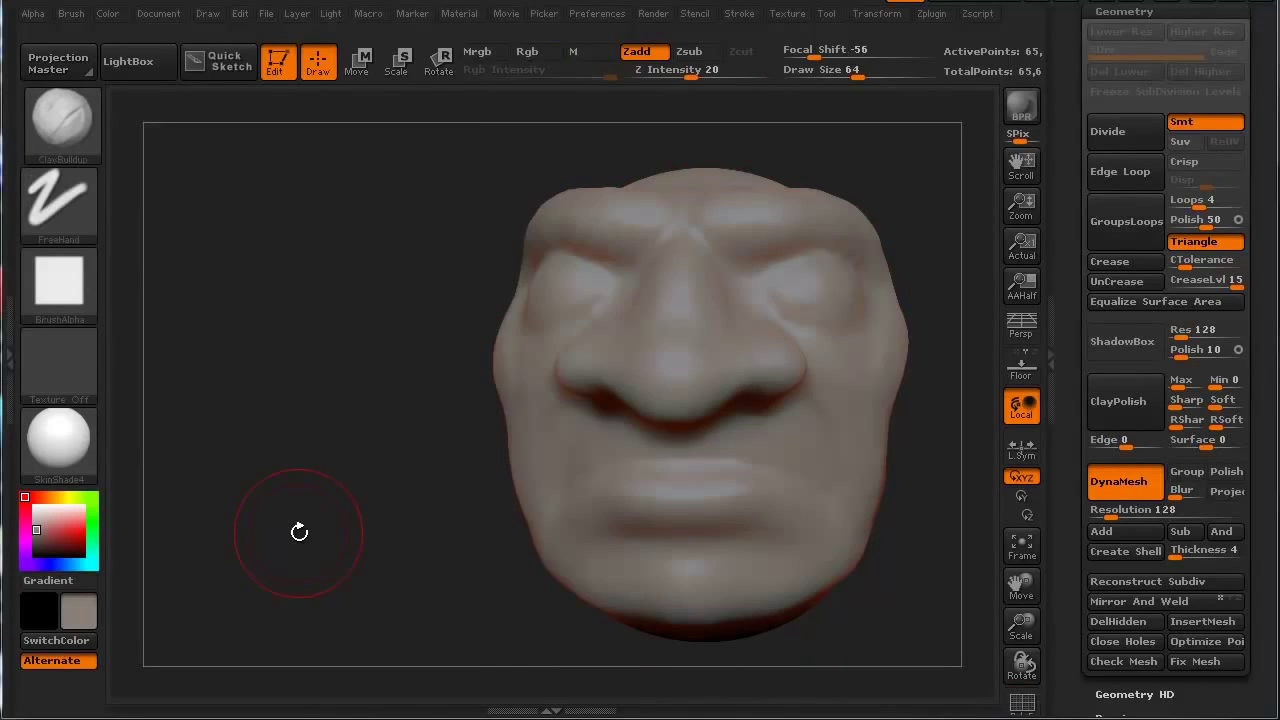
pyautogui.moveTo(355, 511)
pyautogui.keyDown('shift'); pyautogui.mouseDown()
pyautogui.moveTo(380, 512)
pyautogui.moveTo(333, 514)
pyautogui.moveTo(331, 474)
pyautogui.moveTo(429, 371)
pyautogui.mouseUp(); pyautogui.keyUp('shift')
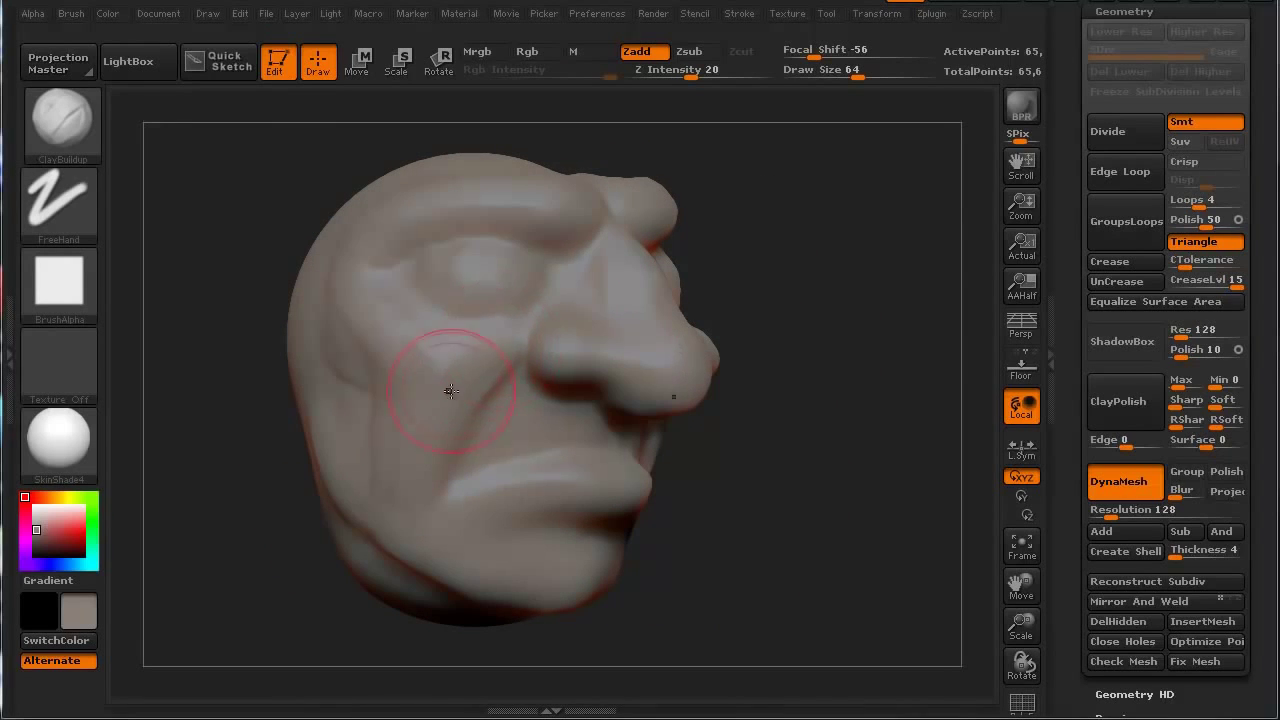
# Build up the lips and the area between nose and mouth with ClayBuildup, and smooth the strokes towards the cheek
pyautogui.moveTo(438, 508); pyautogui.dragTo(625, 492)
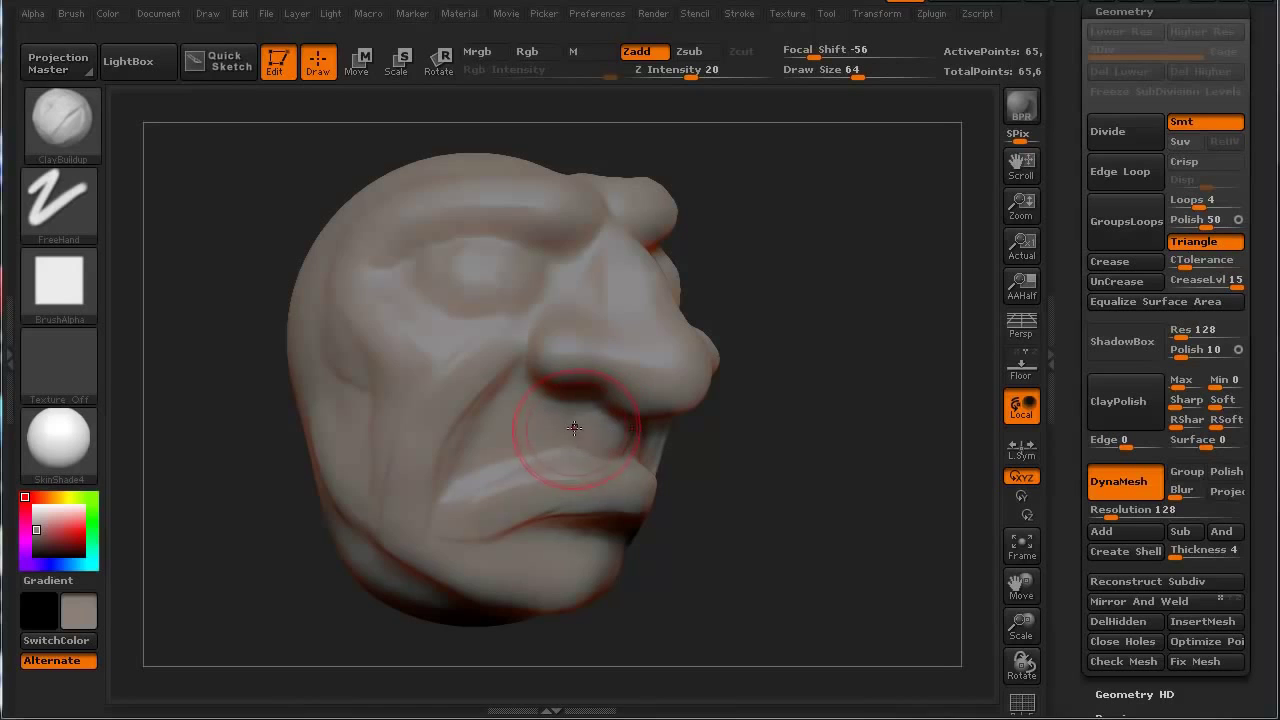
pyautogui.moveTo(562, 433); pyautogui.dragTo(469, 471)
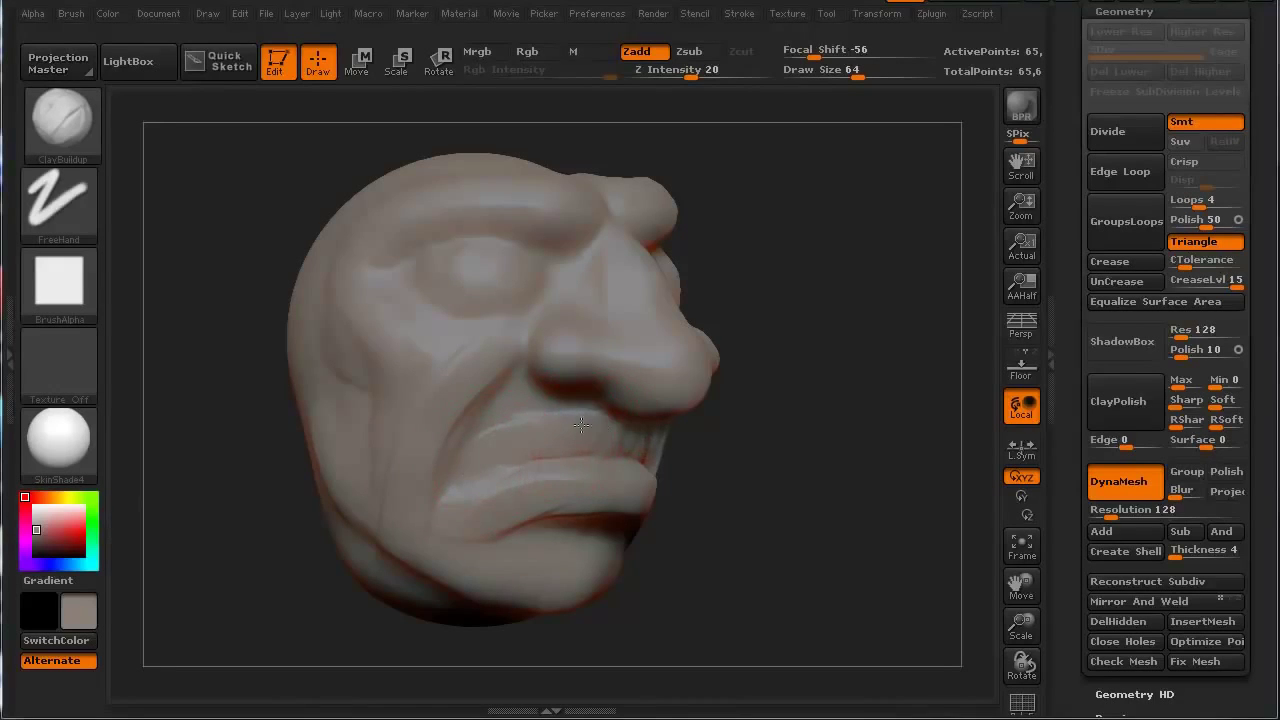
pyautogui.moveTo(581, 425); pyautogui.dragTo(610, 438)
pyautogui.moveTo(527, 441); pyautogui.dragTo(451, 491)
pyautogui.moveTo(305, 568)
pyautogui.mouseDown()
pyautogui.moveTo(234, 591)
pyautogui.moveTo(283, 540)
pyautogui.mouseUp()
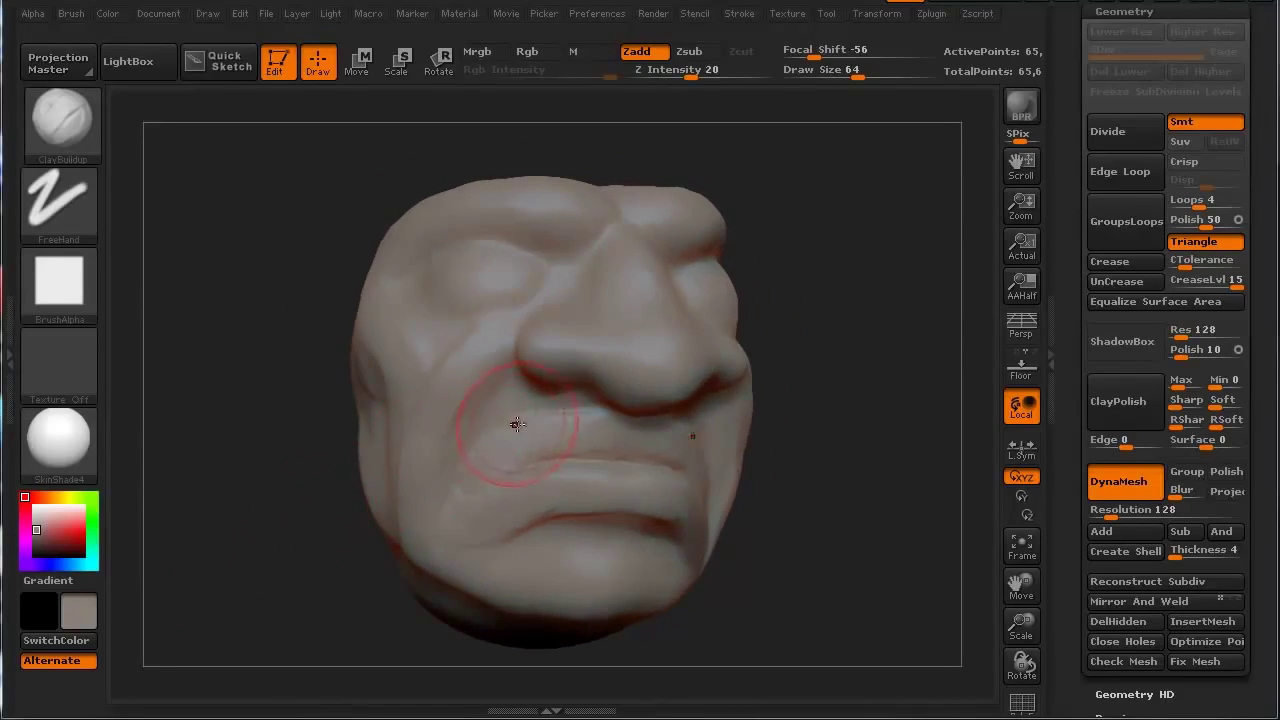
pyautogui.press('shift')
pyautogui.keyDown('shift'); pyautogui.moveTo(518, 423); pyautogui.dragTo(434, 471); pyautogui.keyUp('shift')
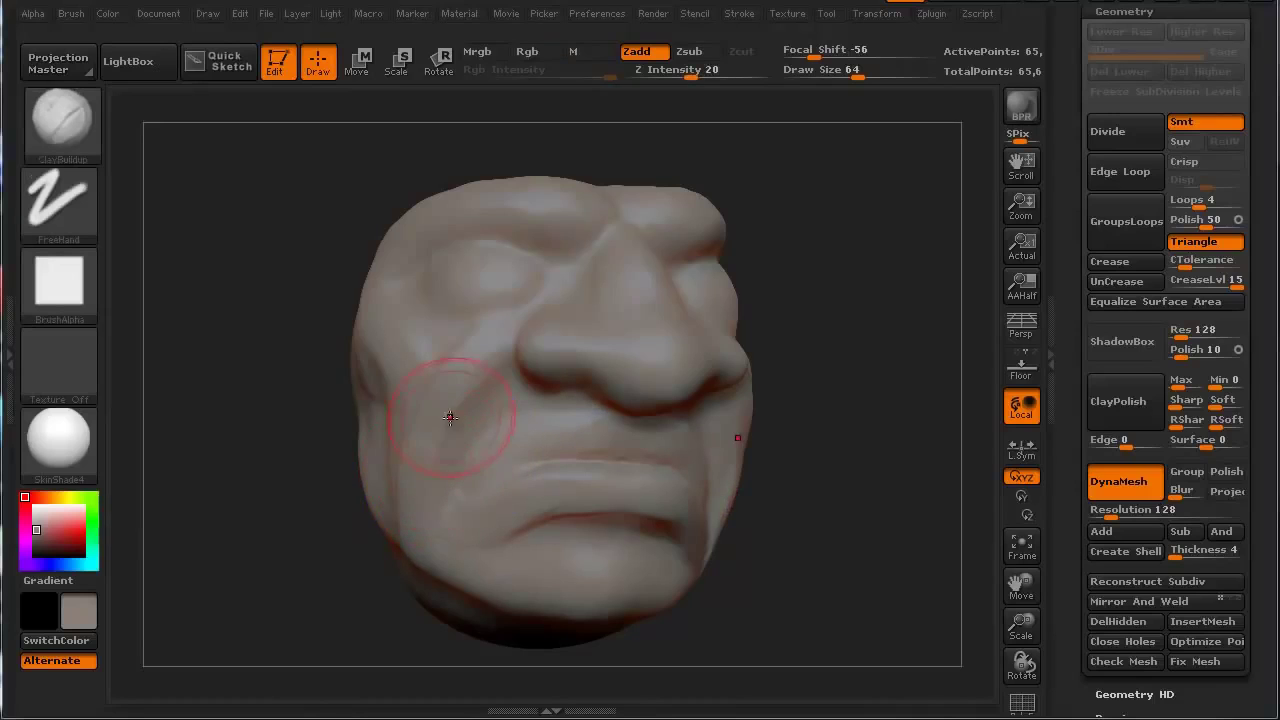
# Reduce the draw size to 34, define the upper lip's edge with clay, and smooth around the corner of the mouth
pyautogui.press('[')
pyautogui.press('[')
pyautogui.press('[')
pyautogui.keyDown('shift'); pyautogui.moveTo(553, 427); pyautogui.dragTo(511, 434); pyautogui.keyUp('shift')
pyautogui.moveTo(600, 432)
pyautogui.mouseDown()
pyautogui.moveTo(617, 441)
pyautogui.moveTo(585, 443)
pyautogui.mouseUp()
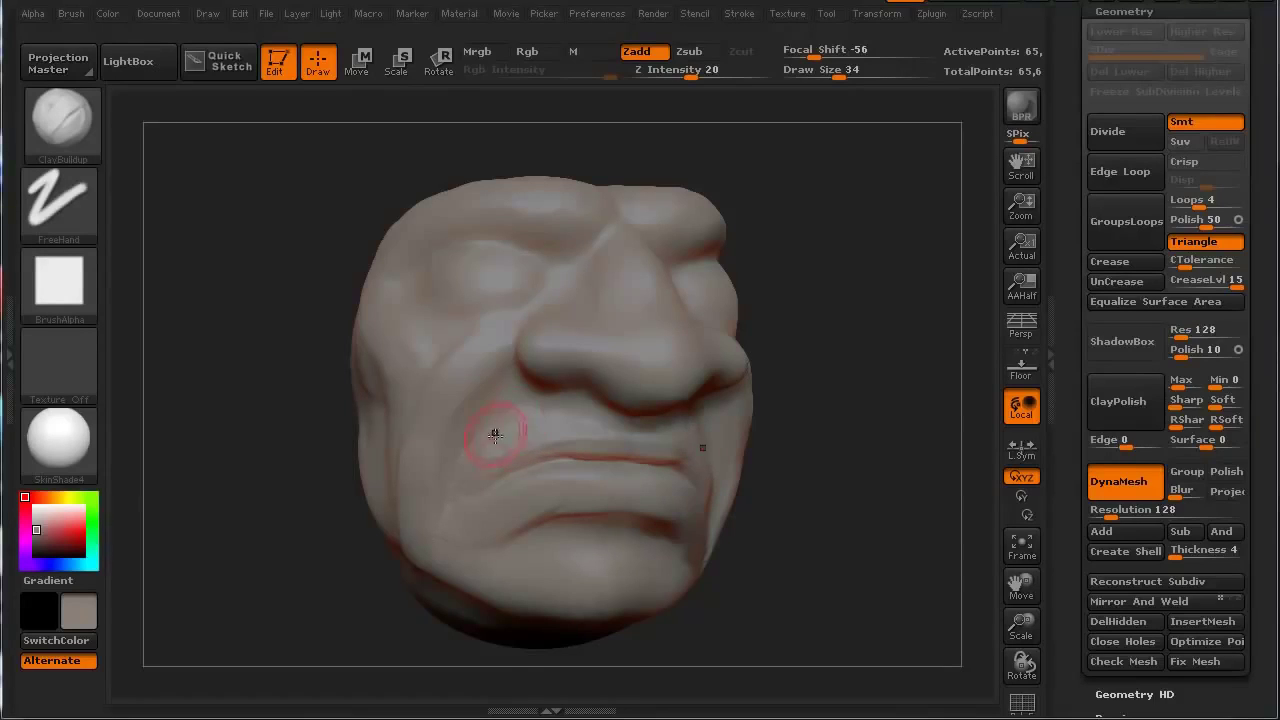
pyautogui.press('shift')
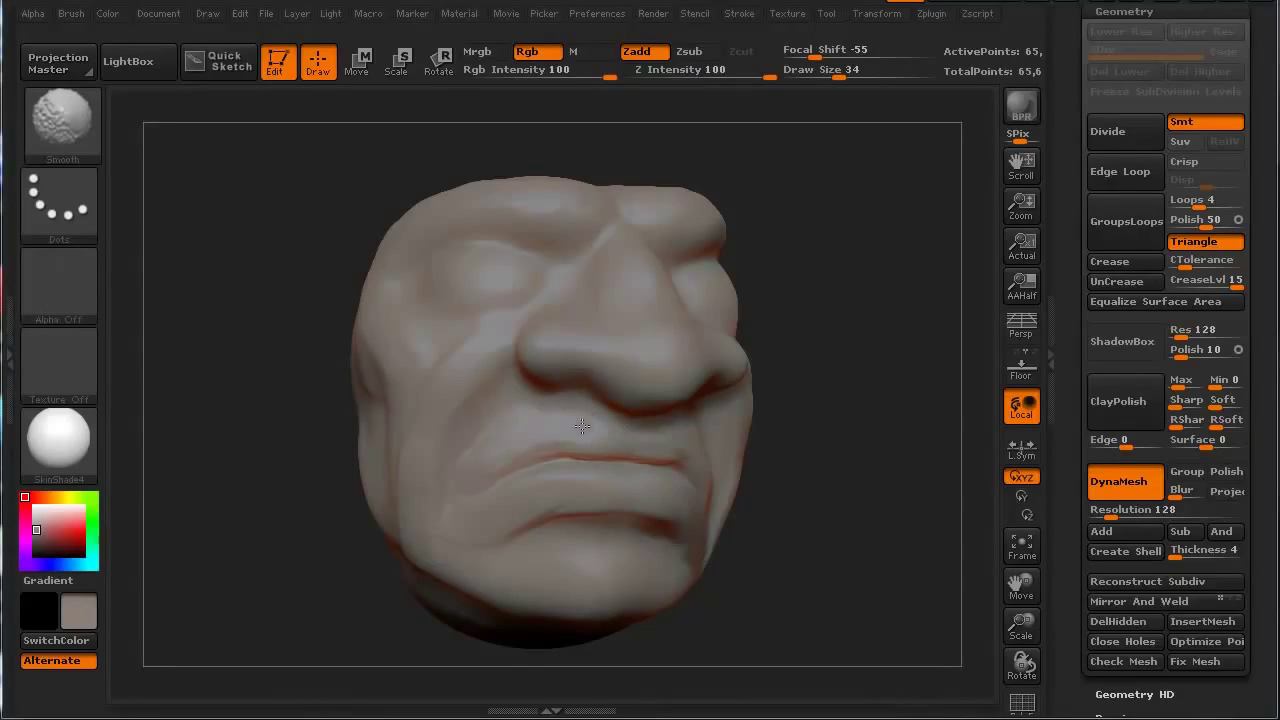
pyautogui.keyDown('shift'); pyautogui.moveTo(475, 472); pyautogui.dragTo(436, 528); pyautogui.keyUp('shift')
pyautogui.moveTo(271, 538)
pyautogui.mouseDown()
pyautogui.moveTo(223, 563)
pyautogui.moveTo(300, 524)
pyautogui.moveTo(423, 423)
pyautogui.mouseUp()
pyautogui.press('shift')
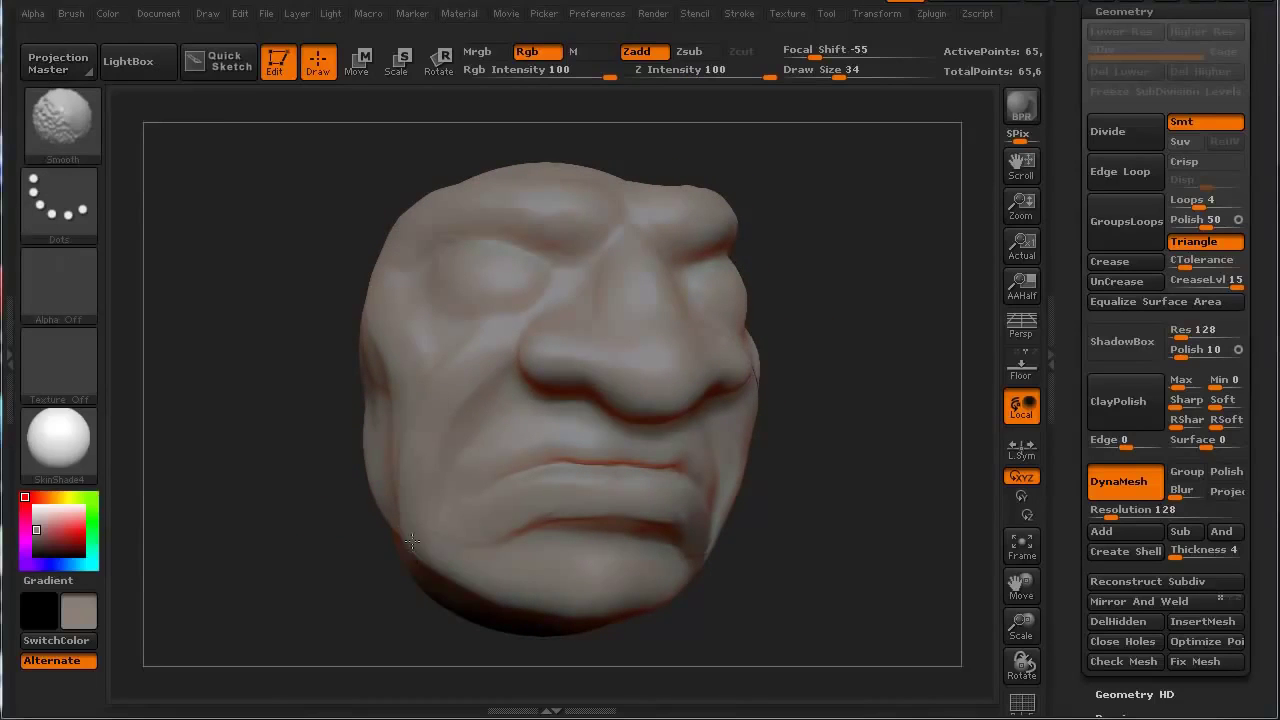
# Mask the area above the eyeball, invert the mask, build up the upper eyelid with ClayBuildup, and clear the mask
pyautogui.moveTo(334, 551)
pyautogui.mouseDown()
pyautogui.moveTo(277, 565)
pyautogui.moveTo(320, 557)
pyautogui.moveTo(303, 474)
pyautogui.mouseUp()
pyautogui.press('ctrl')
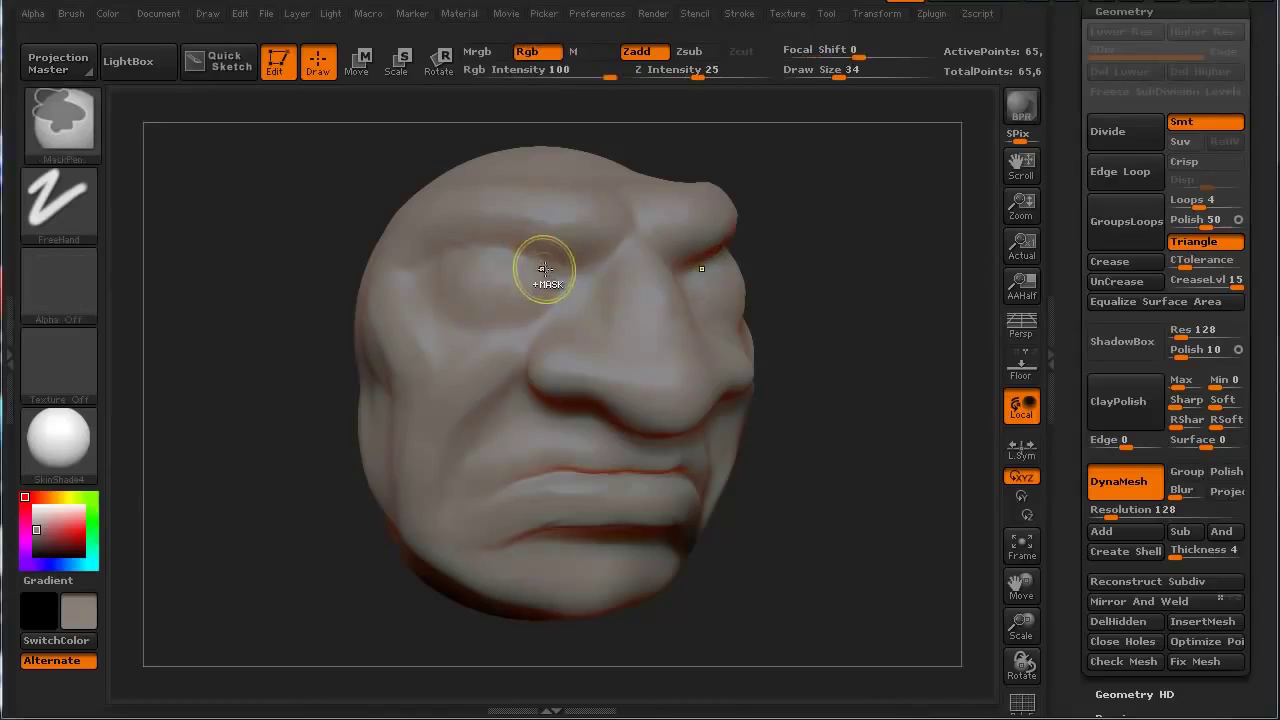
pyautogui.moveTo(563, 277)
pyautogui.keyDown('ctrl'); pyautogui.mouseDown()
pyautogui.moveTo(450, 252)
pyautogui.moveTo(406, 282)
pyautogui.mouseUp(); pyautogui.keyUp('ctrl')
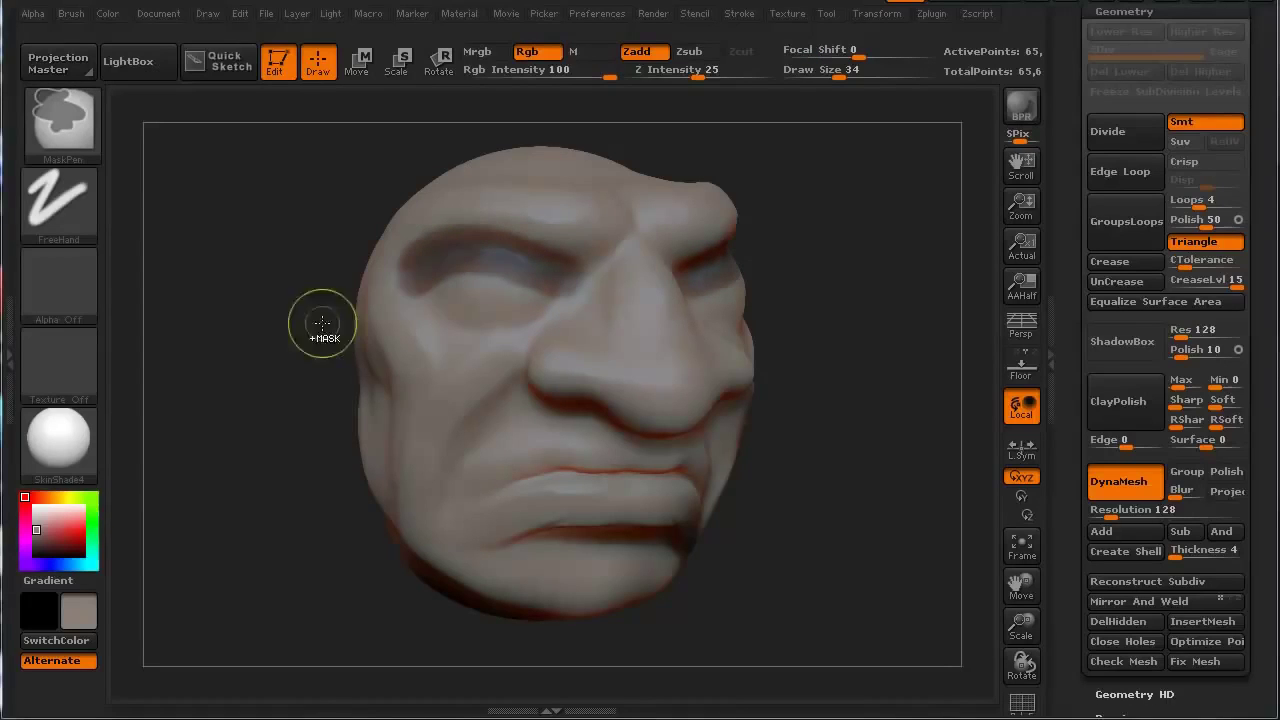
pyautogui.keyDown('ctrl'); pyautogui.click(271, 401); pyautogui.keyUp('ctrl')
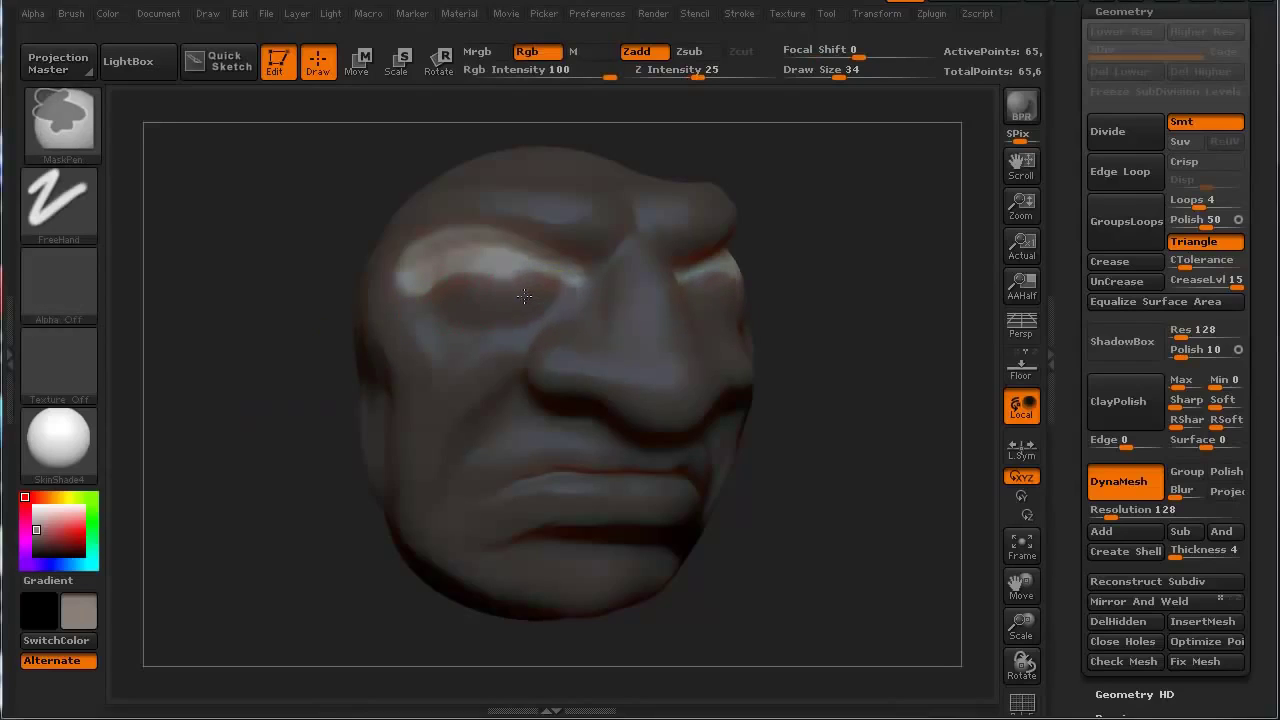
pyautogui.keyDown('ctrl'); pyautogui.moveTo(524, 296); pyautogui.dragTo(479, 294); pyautogui.keyUp('ctrl')
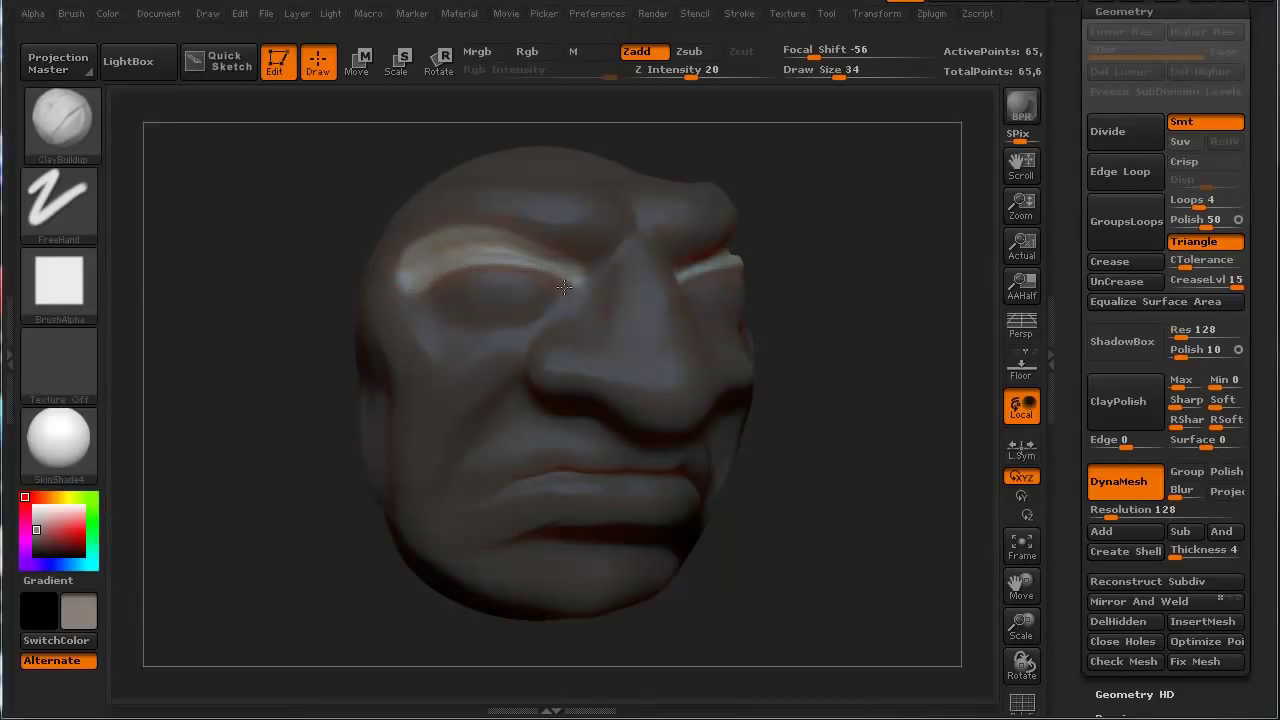
pyautogui.moveTo(235, 389)
pyautogui.keyDown('ctrl'); pyautogui.mouseDown()
pyautogui.moveTo(263, 457)
pyautogui.moveTo(254, 406)
pyautogui.mouseUp(); pyautogui.keyUp('ctrl')
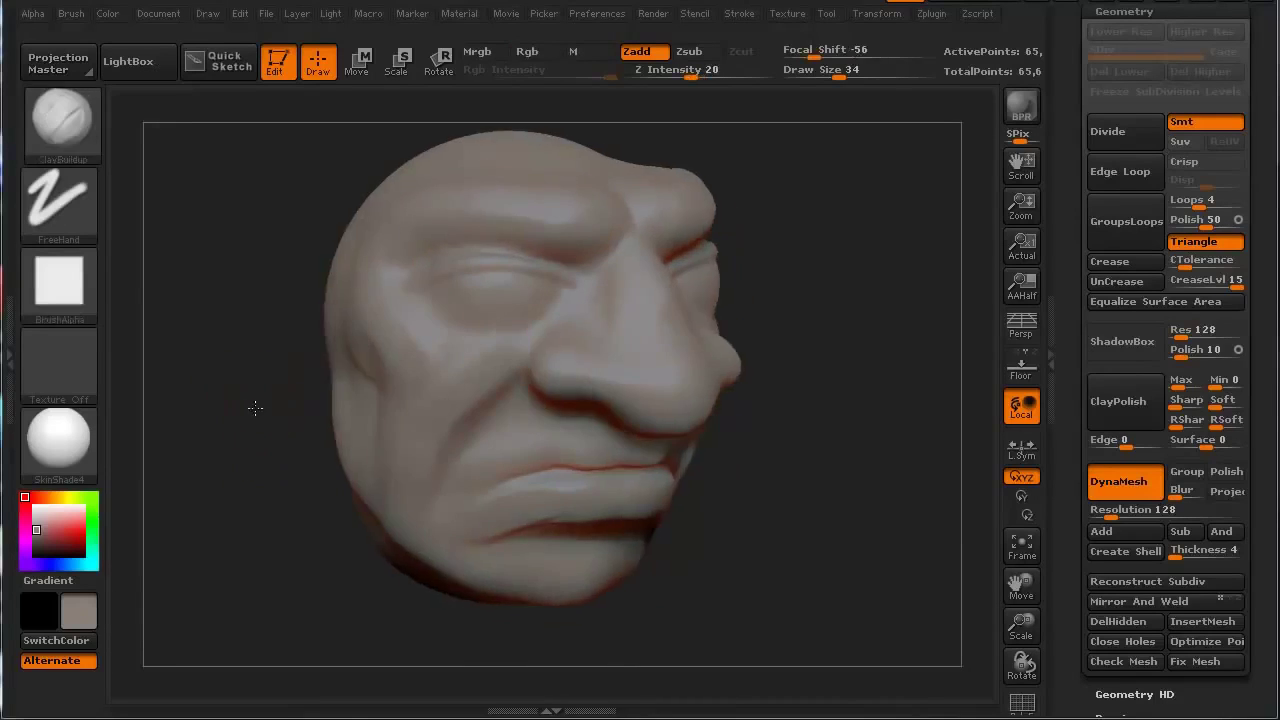
# Mask the area below the eyeball, invert the mask, and build up the lower eyelid with ClayBuildup
pyautogui.keyDown('ctrl'); pyautogui.moveTo(552, 322); pyautogui.dragTo(414, 337); pyautogui.keyUp('ctrl')
pyautogui.keyDown('ctrl'); pyautogui.click(240, 358); pyautogui.keyUp('ctrl')
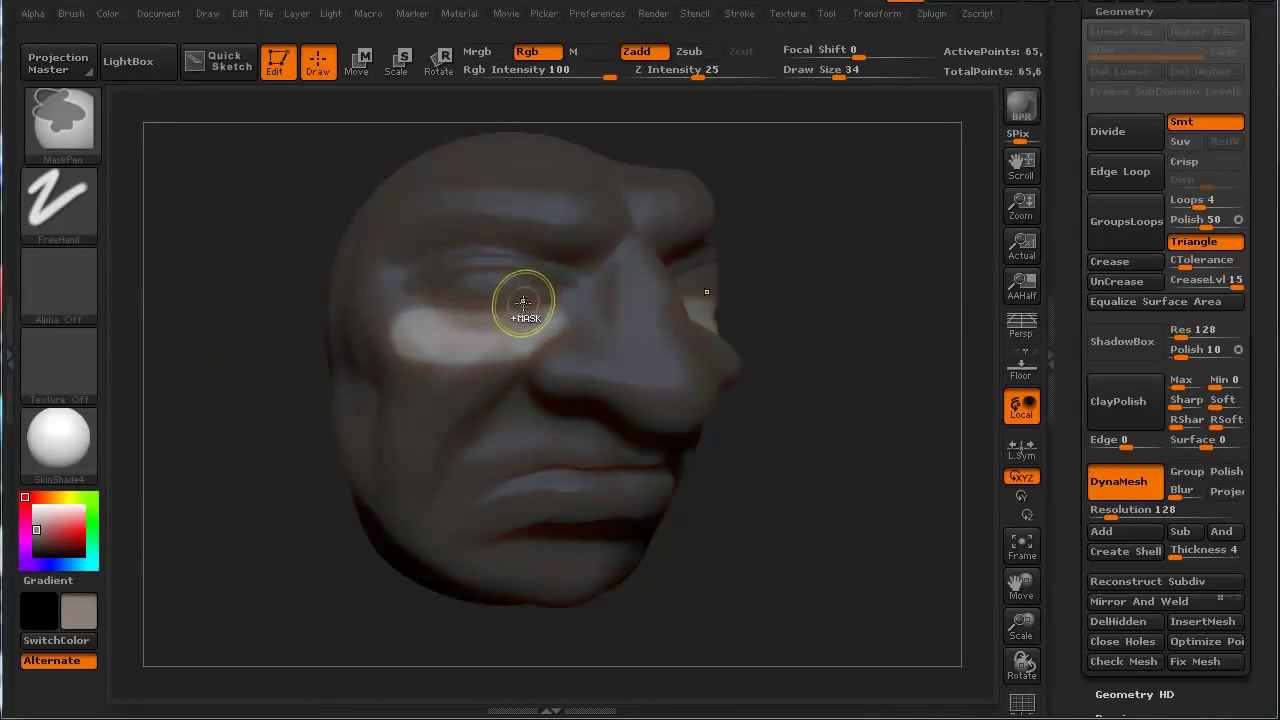
pyautogui.keyDown('ctrl'); pyautogui.click(504, 269); pyautogui.keyUp('ctrl')
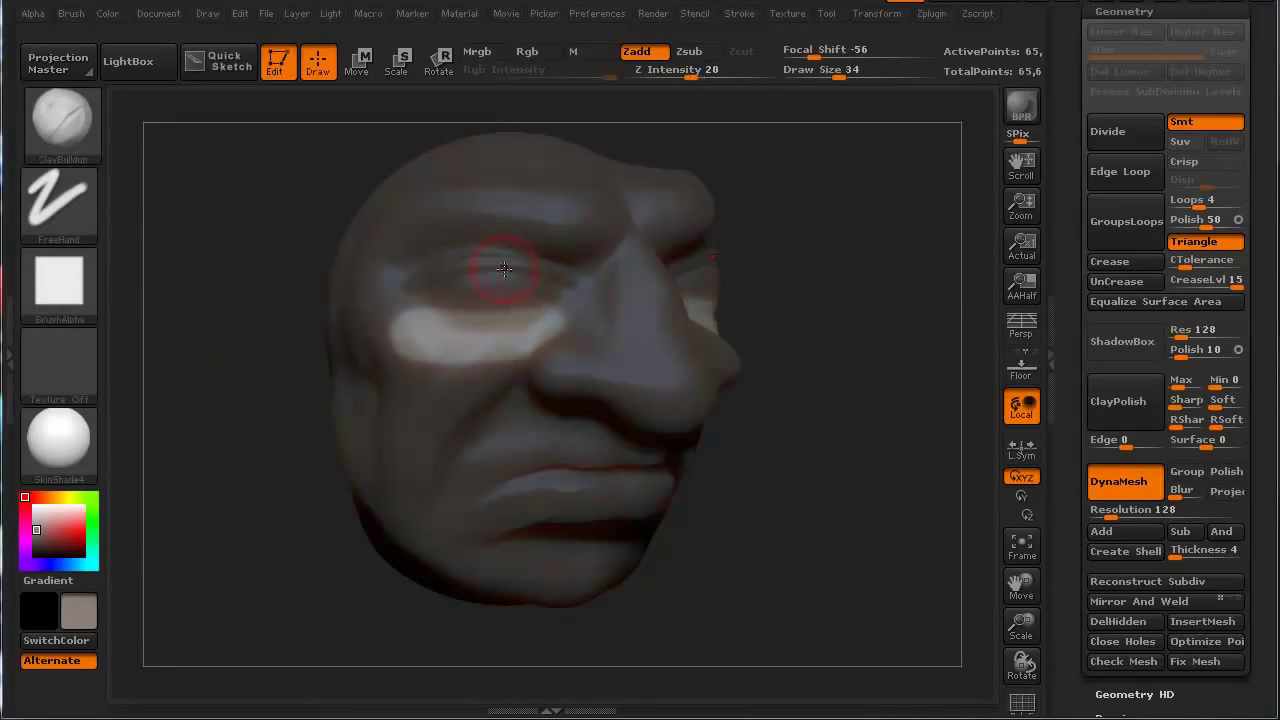
pyautogui.moveTo(504, 312)
pyautogui.mouseDown()
pyautogui.moveTo(540, 302)
pyautogui.moveTo(440, 312)
pyautogui.moveTo(445, 299)
pyautogui.moveTo(469, 317)
pyautogui.mouseUp()
# Add clay ridges along the bridge of the nose and build up the chin
pyautogui.moveTo(320, 471)
pyautogui.mouseDown()
pyautogui.moveTo(277, 534)
pyautogui.moveTo(234, 509)
pyautogui.moveTo(267, 533)
pyautogui.moveTo(297, 451)
pyautogui.moveTo(300, 466)
pyautogui.moveTo(257, 466)
pyautogui.moveTo(283, 503)
pyautogui.moveTo(289, 491)
pyautogui.moveTo(280, 517)
pyautogui.moveTo(334, 517)
pyautogui.moveTo(263, 569)
pyautogui.moveTo(246, 560)
pyautogui.moveTo(266, 570)
pyautogui.moveTo(334, 411)
pyautogui.moveTo(423, 391)
pyautogui.mouseUp()
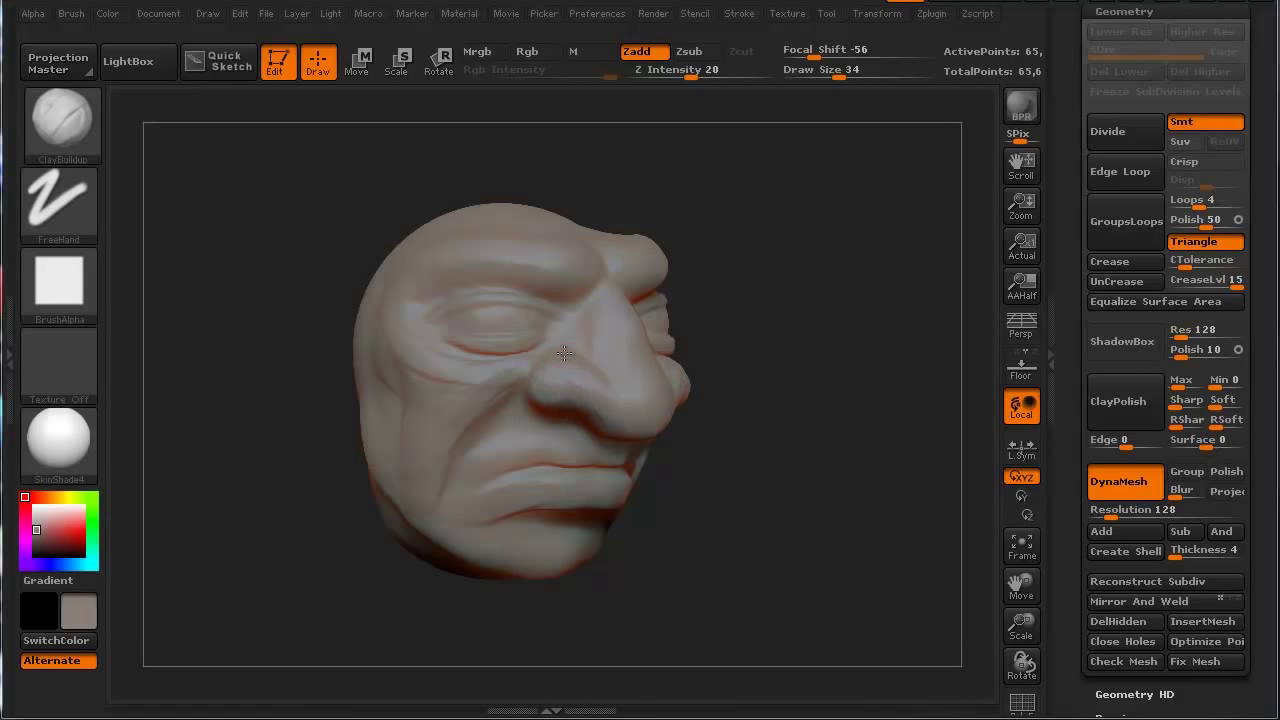
pyautogui.moveTo(591, 303); pyautogui.dragTo(609, 335)
pyautogui.keyDown('shift'); pyautogui.moveTo(320, 286); pyautogui.dragTo(318, 347); pyautogui.keyUp('shift')
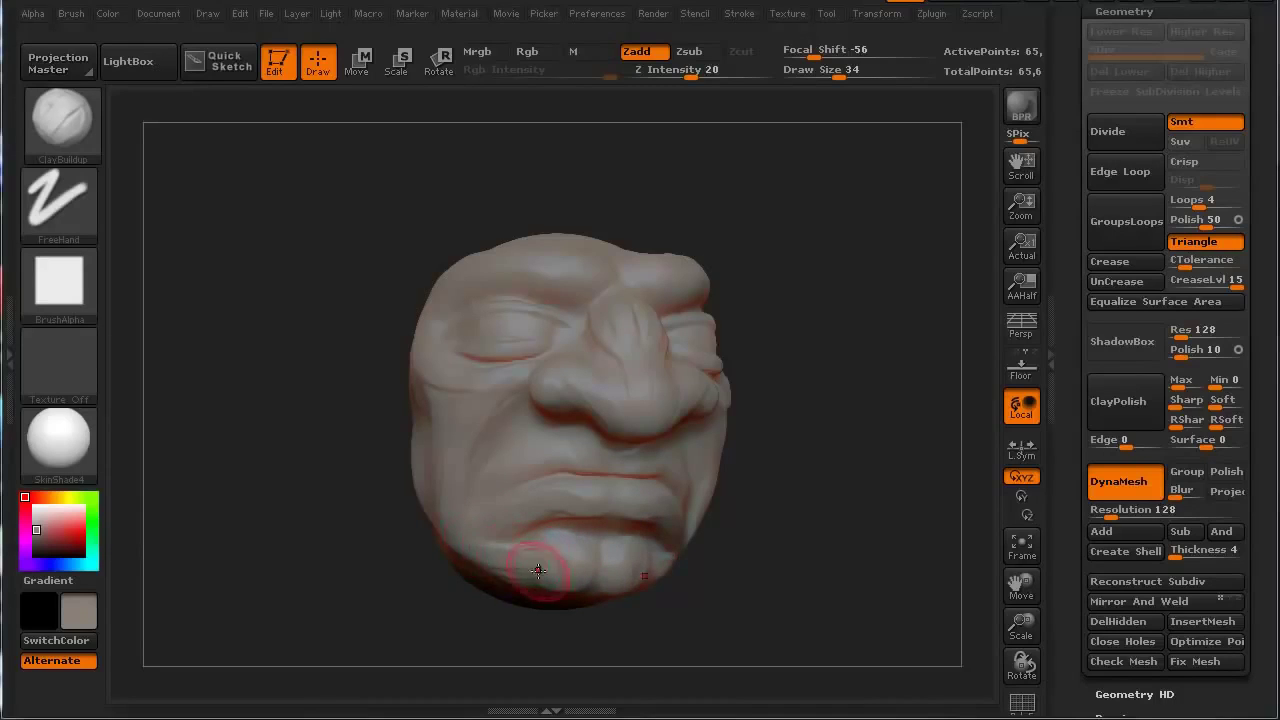
# Mask an oval ear area on the side of the head, invert the mask, and pull the ears outward with Transpose
pyautogui.moveTo(240, 430); pyautogui.dragTo(352, 500)
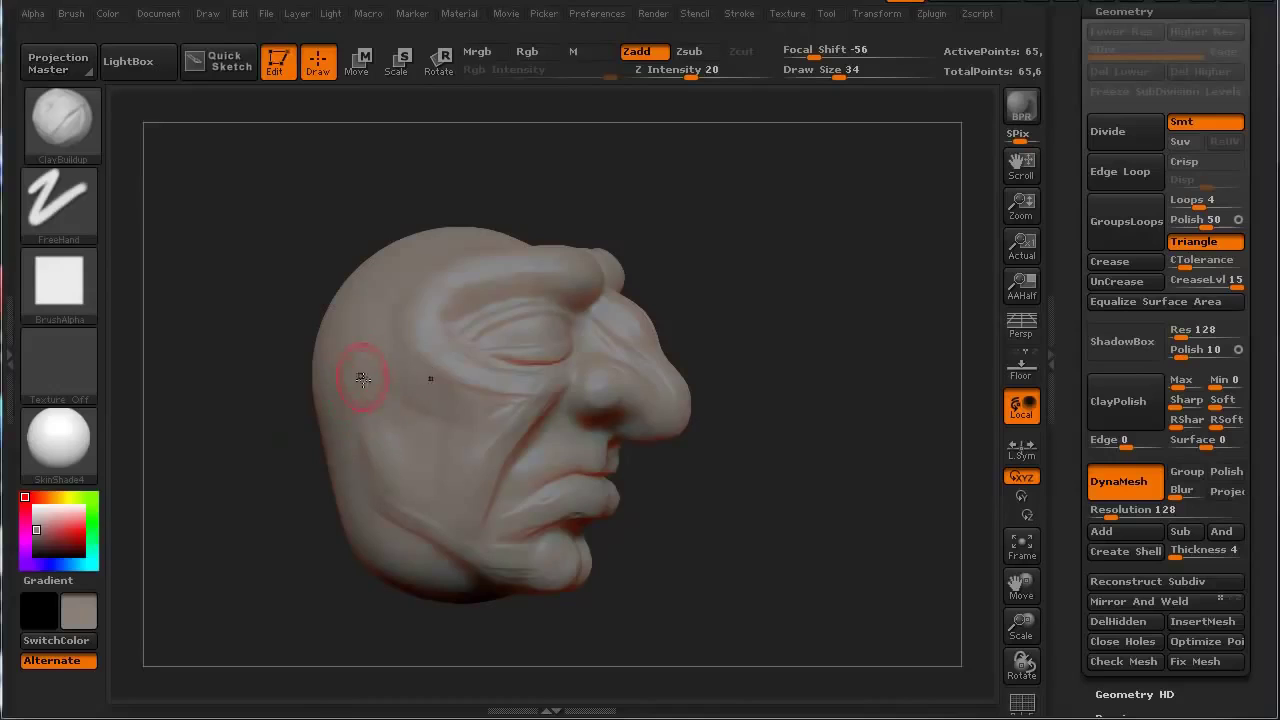
pyautogui.moveTo(357, 376)
pyautogui.keyDown('ctrl'); pyautogui.mouseDown()
pyautogui.moveTo(365, 400)
pyautogui.moveTo(350, 364)
pyautogui.moveTo(371, 417)
pyautogui.moveTo(350, 408)
pyautogui.moveTo(345, 378)
pyautogui.mouseUp(); pyautogui.keyUp('ctrl')
pyautogui.keyDown('ctrl'); pyautogui.click(309, 566); pyautogui.keyUp('ctrl')
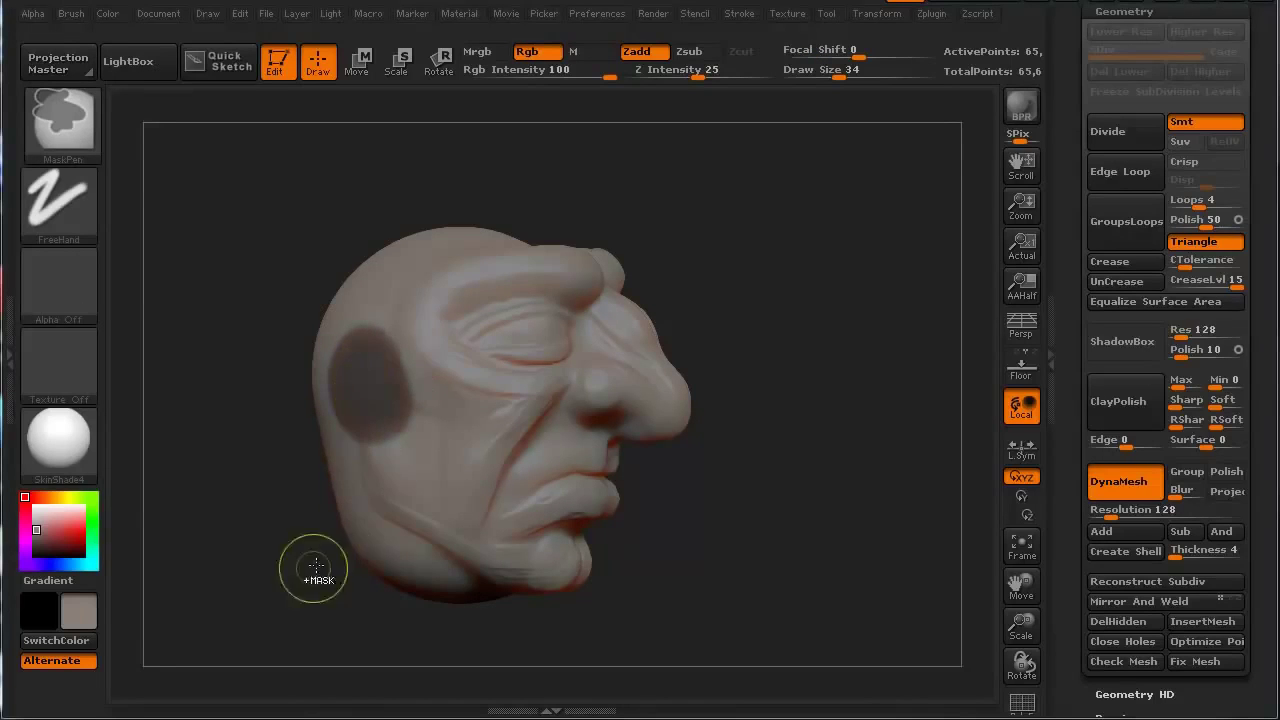
pyautogui.moveTo(306, 460); pyautogui.dragTo(276, 253, button='right')
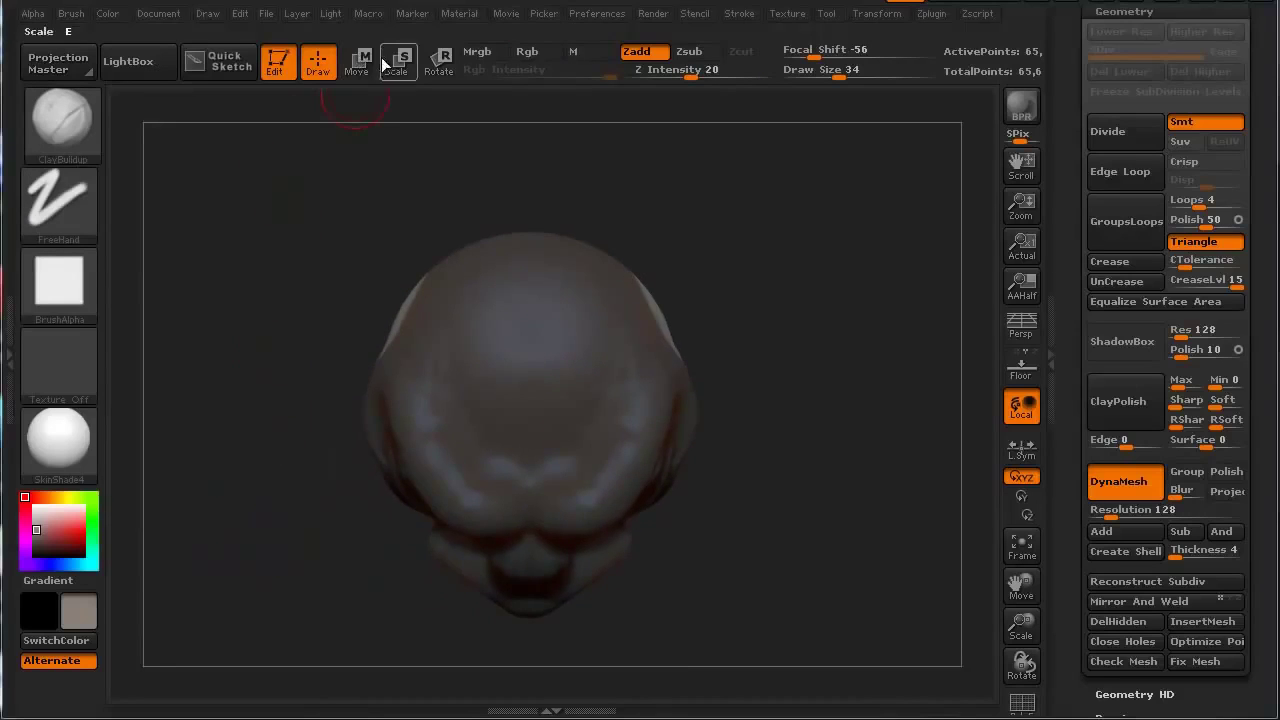
pyautogui.click(439, 62)
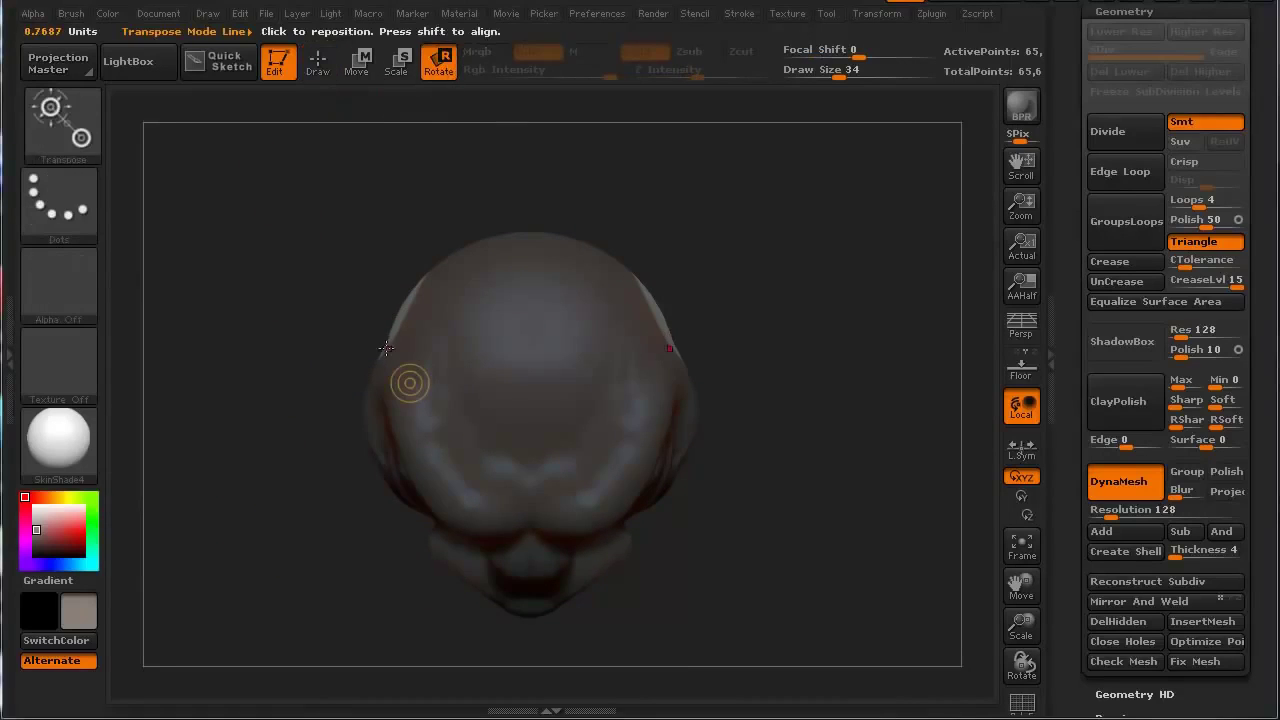
pyautogui.moveTo(383, 356); pyautogui.dragTo(287, 501)
pyautogui.click(316, 76)
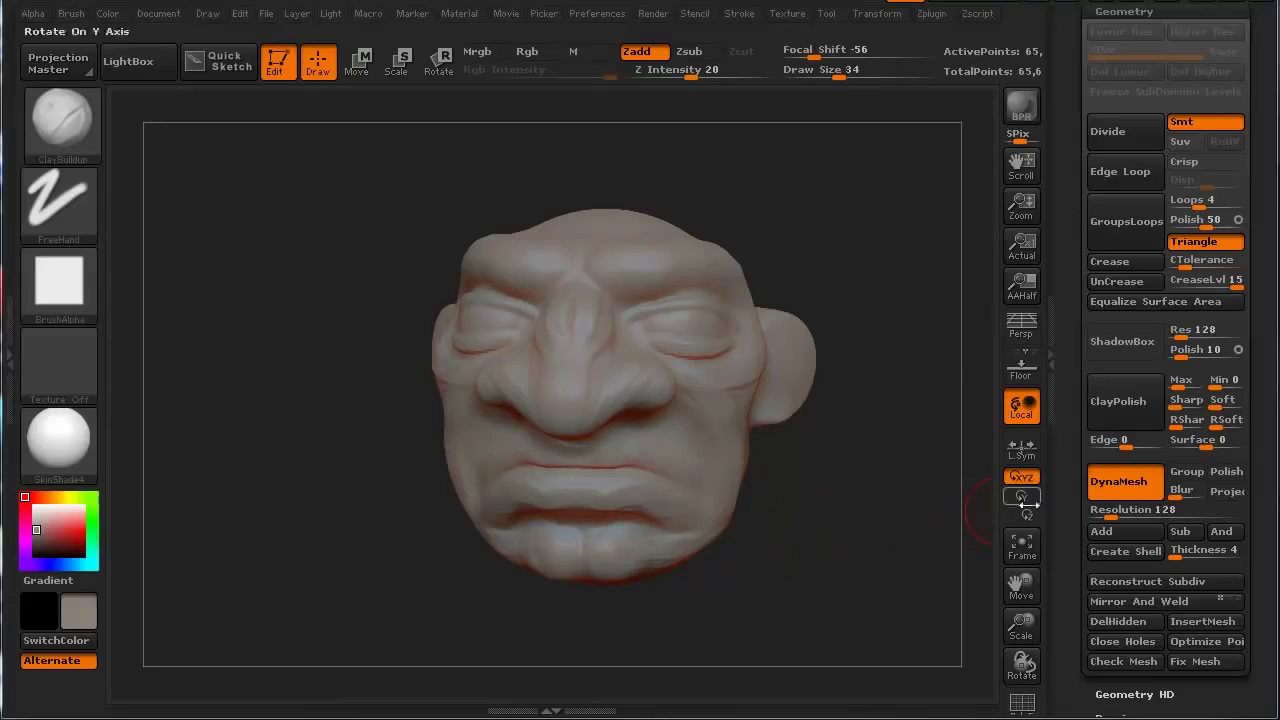
# Apply ClayPolish to the head and remesh it with DynaMesh at resolution 128
pyautogui.click(1106, 400)
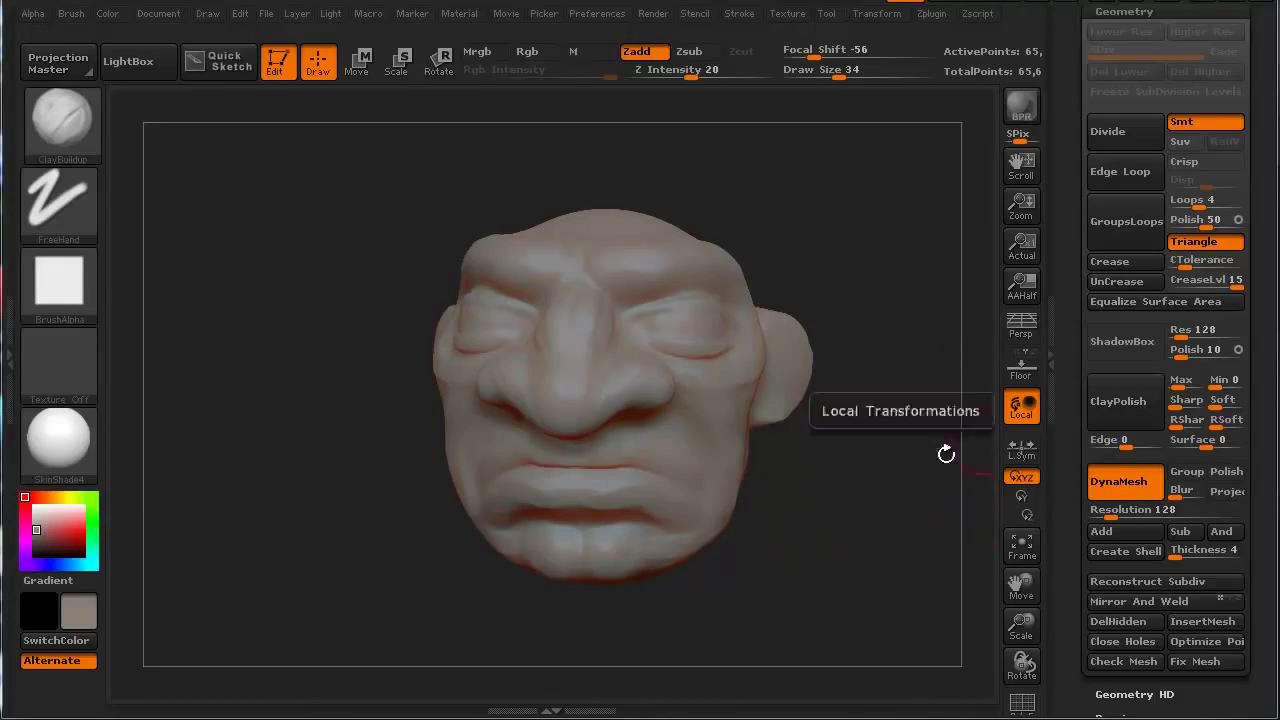
pyautogui.press('ctrl')
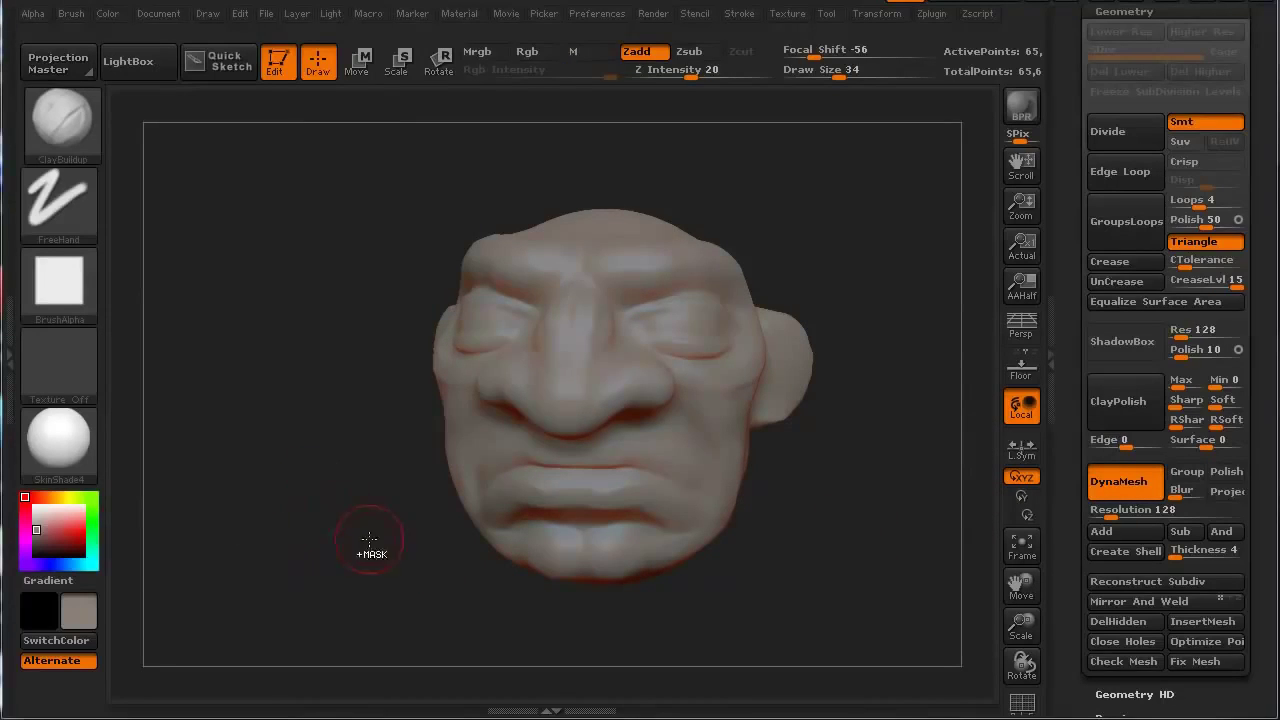
pyautogui.moveTo(343, 571)
pyautogui.mouseDown()
pyautogui.moveTo(363, 569)
pyautogui.moveTo(306, 594)
pyautogui.moveTo(409, 591)
pyautogui.moveTo(311, 594)
pyautogui.mouseUp()
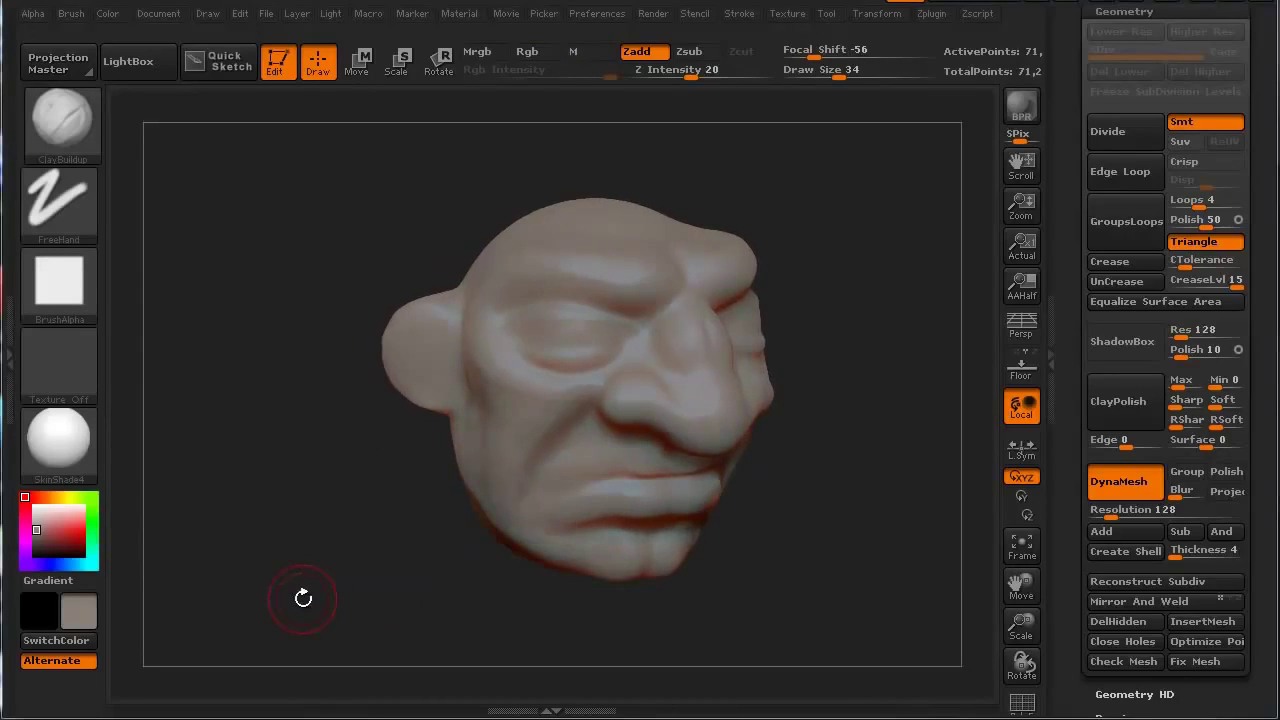
# Carve the inner folds and the ear hole into the ear with ClayBuildup at draw size 14
pyautogui.moveTo(433, 518)
pyautogui.mouseDown()
pyautogui.moveTo(366, 506)
pyautogui.moveTo(366, 551)
pyautogui.moveTo(377, 511)
pyautogui.moveTo(277, 506)
pyautogui.moveTo(294, 520)
pyautogui.moveTo(271, 543)
pyautogui.moveTo(308, 537)
pyautogui.mouseUp()
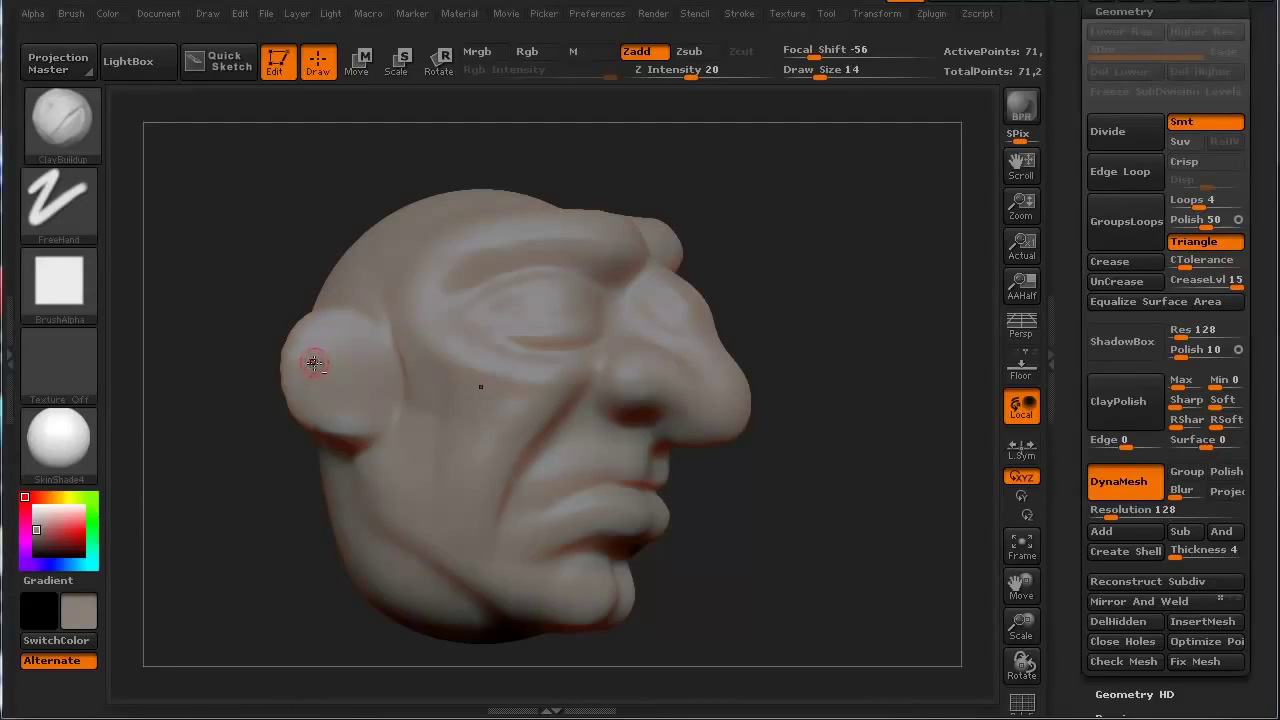
pyautogui.moveTo(303, 349)
pyautogui.mouseDown()
pyautogui.moveTo(362, 362)
pyautogui.moveTo(326, 342)
pyautogui.moveTo(355, 409)
pyautogui.mouseUp()
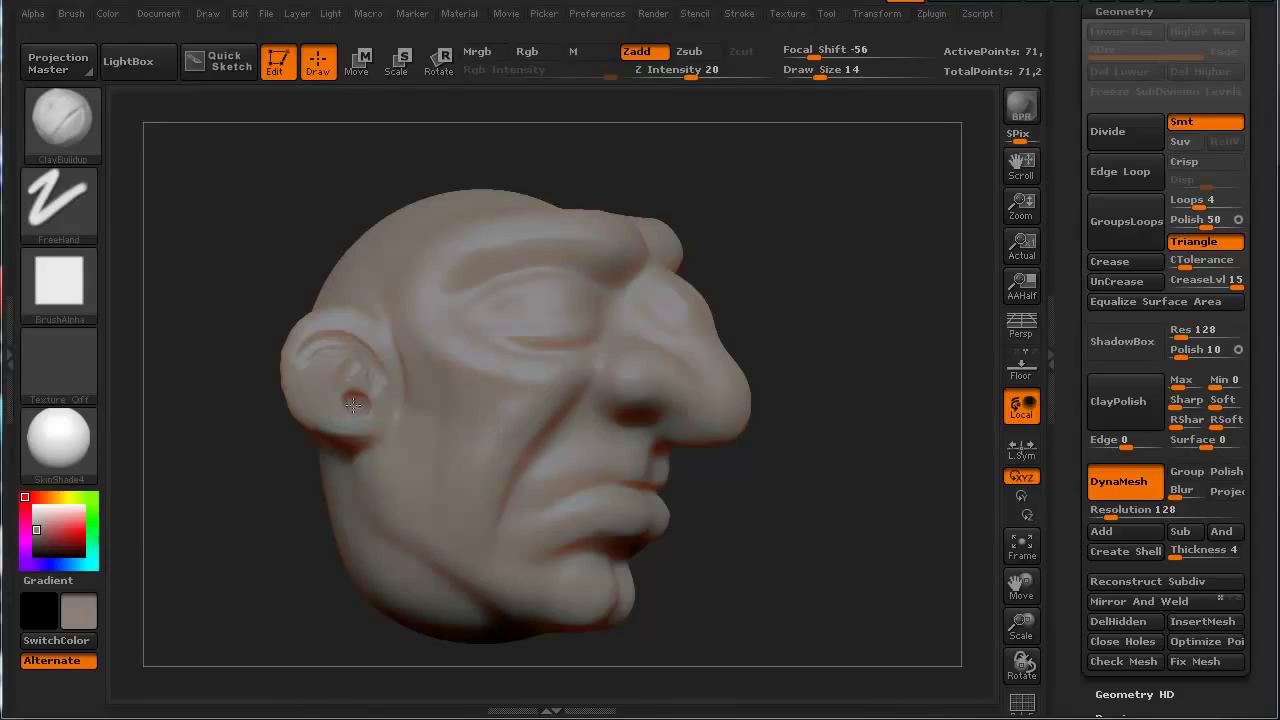
pyautogui.keyDown('alt'); pyautogui.moveTo(372, 361); pyautogui.dragTo(310, 344); pyautogui.keyUp('alt')
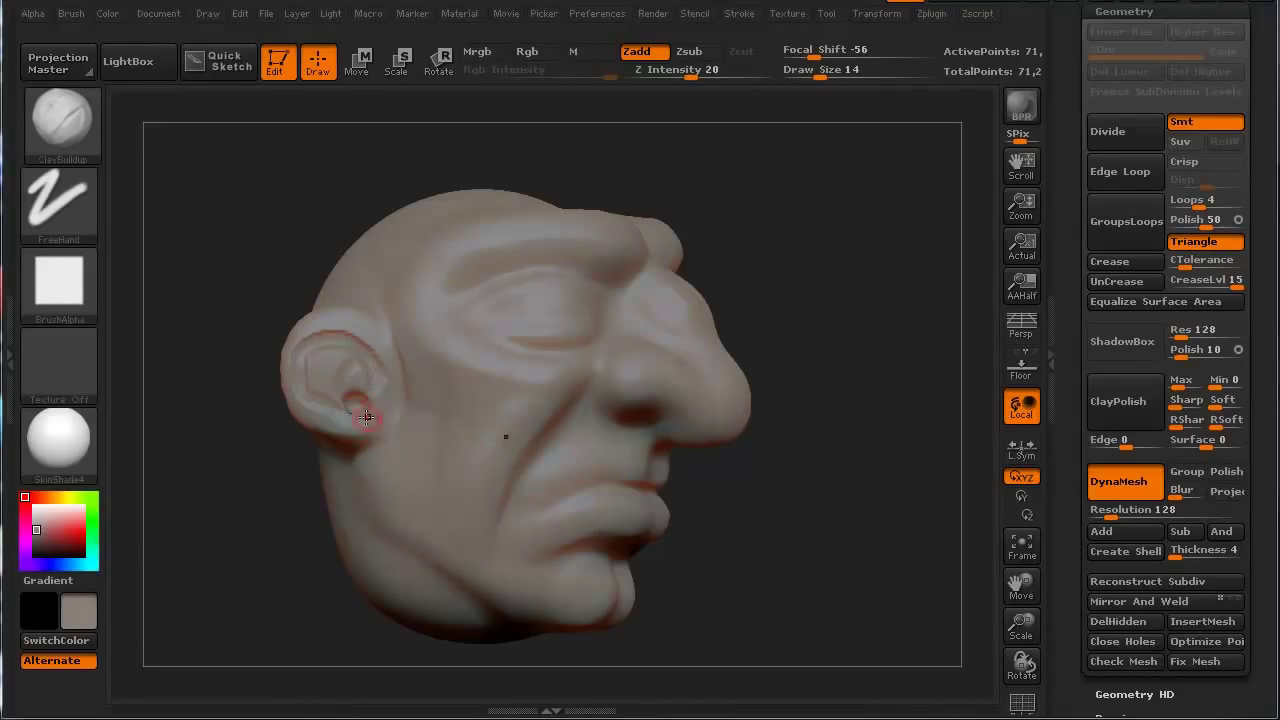
# Increase the draw size to 24 and build up the earlobe, the inner ear and the ear's front edge
pyautogui.press(']')
pyautogui.moveTo(356, 418); pyautogui.dragTo(379, 428)
pyautogui.moveTo(390, 348)
pyautogui.mouseDown()
pyautogui.moveTo(331, 322)
pyautogui.moveTo(304, 386)
pyautogui.moveTo(328, 422)
pyautogui.mouseUp()
pyautogui.moveTo(359, 355)
pyautogui.mouseDown()
pyautogui.moveTo(349, 371)
pyautogui.moveTo(392, 309)
pyautogui.mouseUp()
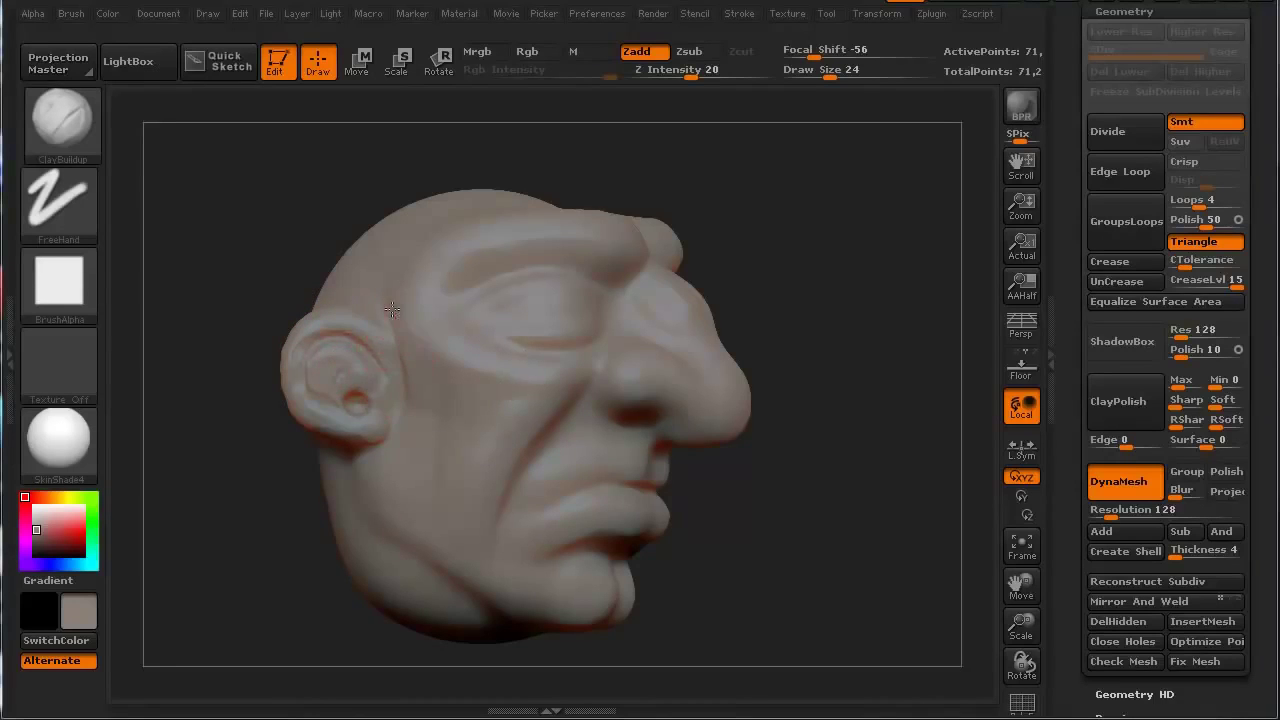
# Mask strips over the upper and lower eyelids, invert the mask, thicken the lids with ClayBuildup, and clear the mask
pyautogui.moveTo(271, 516); pyautogui.dragTo(229, 509)
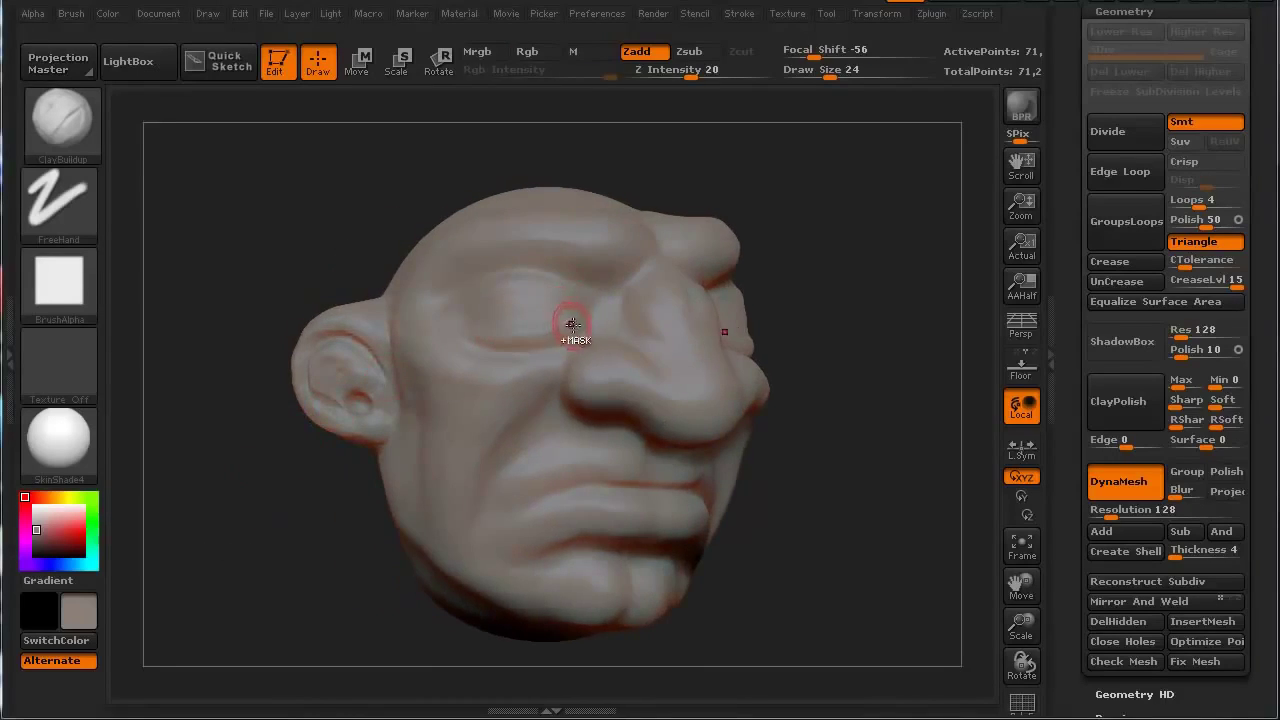
pyautogui.press('ctrl')
pyautogui.keyDown('ctrl'); pyautogui.moveTo(566, 333); pyautogui.dragTo(445, 340); pyautogui.keyUp('ctrl')
pyautogui.moveTo(600, 286)
pyautogui.keyDown('ctrl'); pyautogui.mouseDown()
pyautogui.moveTo(545, 265)
pyautogui.moveTo(412, 298)
pyautogui.mouseUp(); pyautogui.keyUp('ctrl')
pyautogui.hotkey('ctrl', 'i')
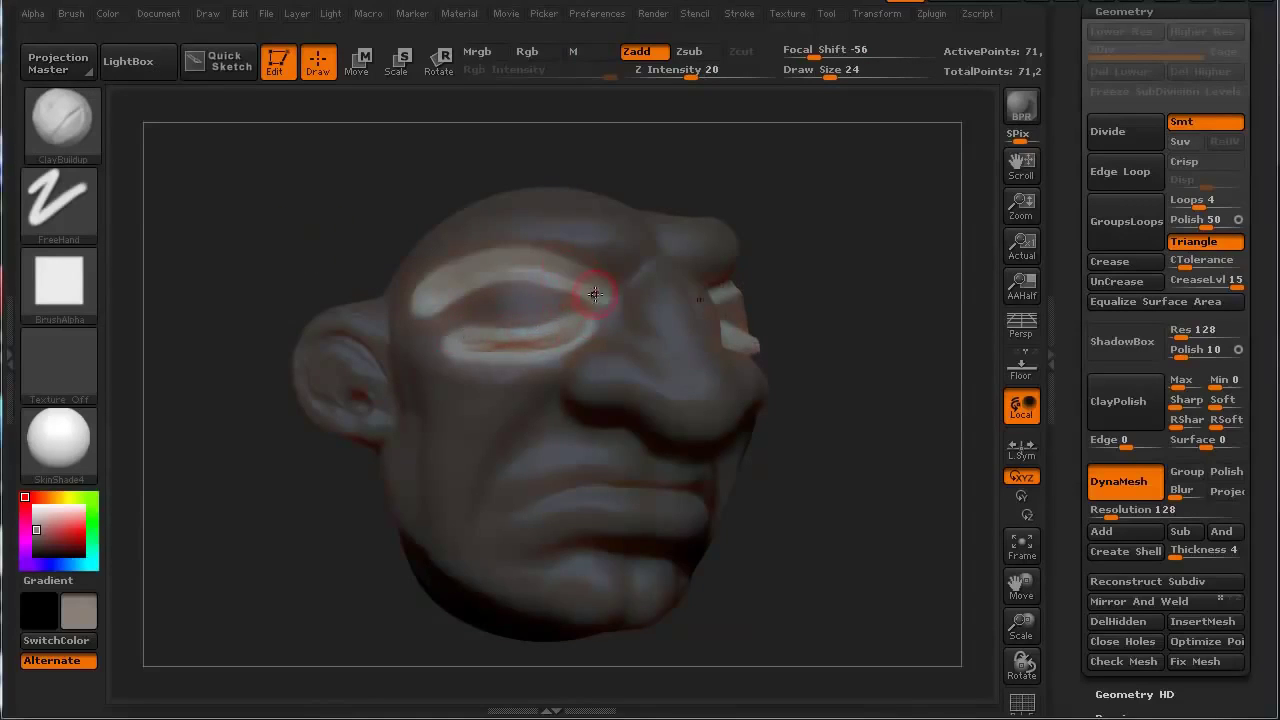
pyautogui.moveTo(595, 293)
pyautogui.mouseDown()
pyautogui.moveTo(542, 280)
pyautogui.moveTo(438, 301)
pyautogui.mouseUp()
pyautogui.moveTo(592, 296); pyautogui.dragTo(432, 300)
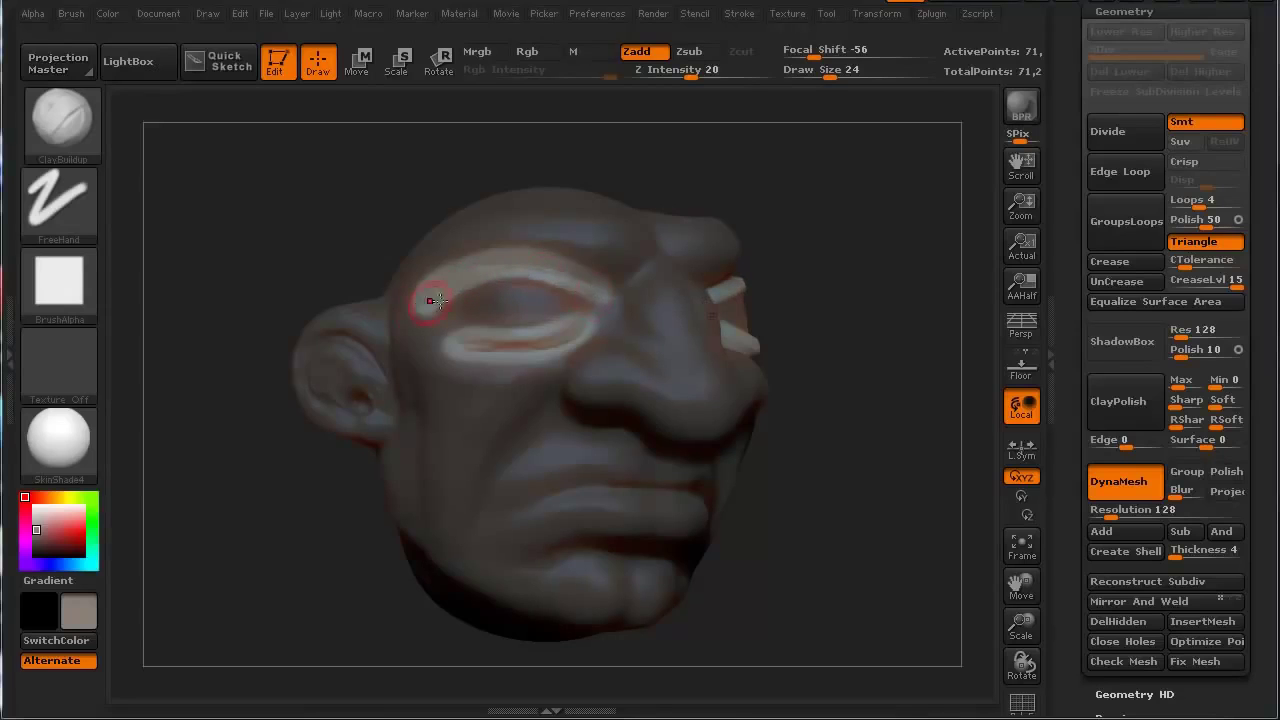
pyautogui.keyDown('ctrl'); pyautogui.click(222, 530); pyautogui.keyUp('ctrl')
pyautogui.moveTo(266, 551)
pyautogui.mouseDown()
pyautogui.moveTo(273, 504)
pyautogui.moveTo(246, 500)
pyautogui.moveTo(277, 514)
pyautogui.moveTo(277, 500)
pyautogui.moveTo(306, 502)
pyautogui.moveTo(289, 486)
pyautogui.moveTo(309, 534)
pyautogui.moveTo(263, 491)
pyautogui.moveTo(310, 530)
pyautogui.mouseUp()
pyautogui.moveTo(377, 619)
pyautogui.mouseDown()
pyautogui.moveTo(337, 569)
pyautogui.moveTo(333, 587)
pyautogui.mouseUp()
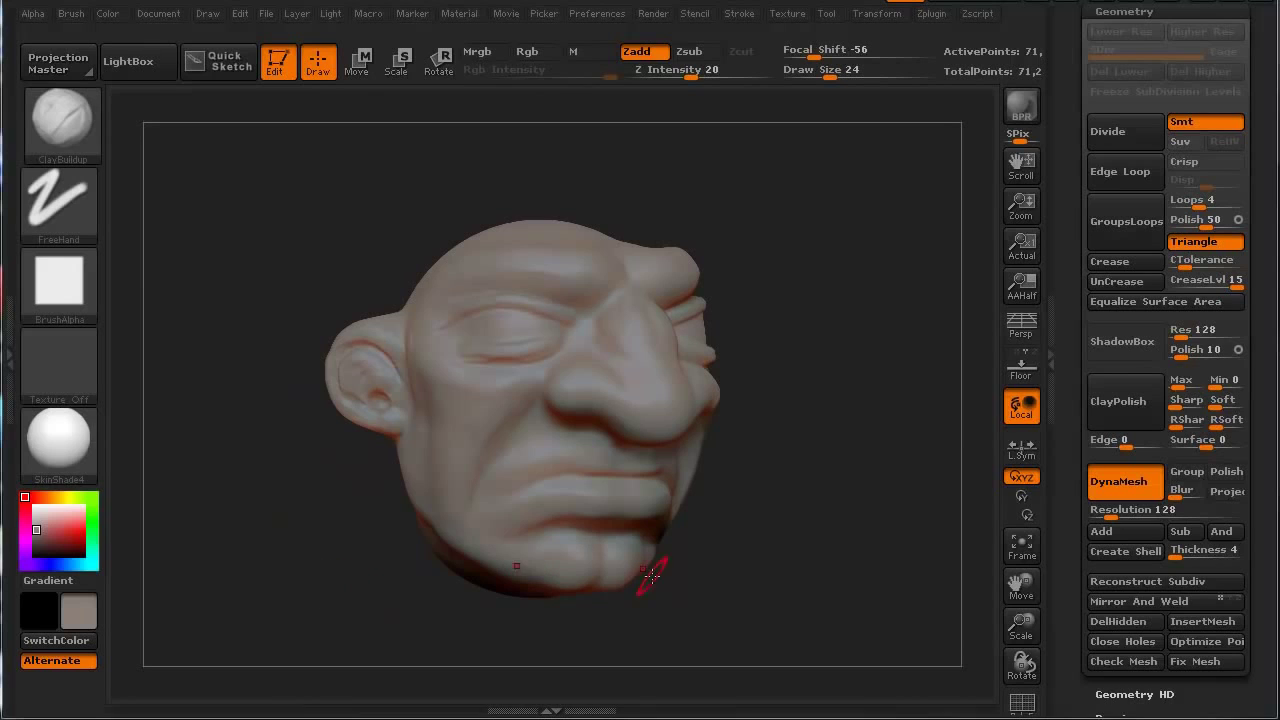
# Turn off DynaMesh for the head and subdivide the mesh once to add a second subdivision level
pyautogui.click(1106, 484)
pyautogui.moveTo(271, 589); pyautogui.dragTo(263, 589)
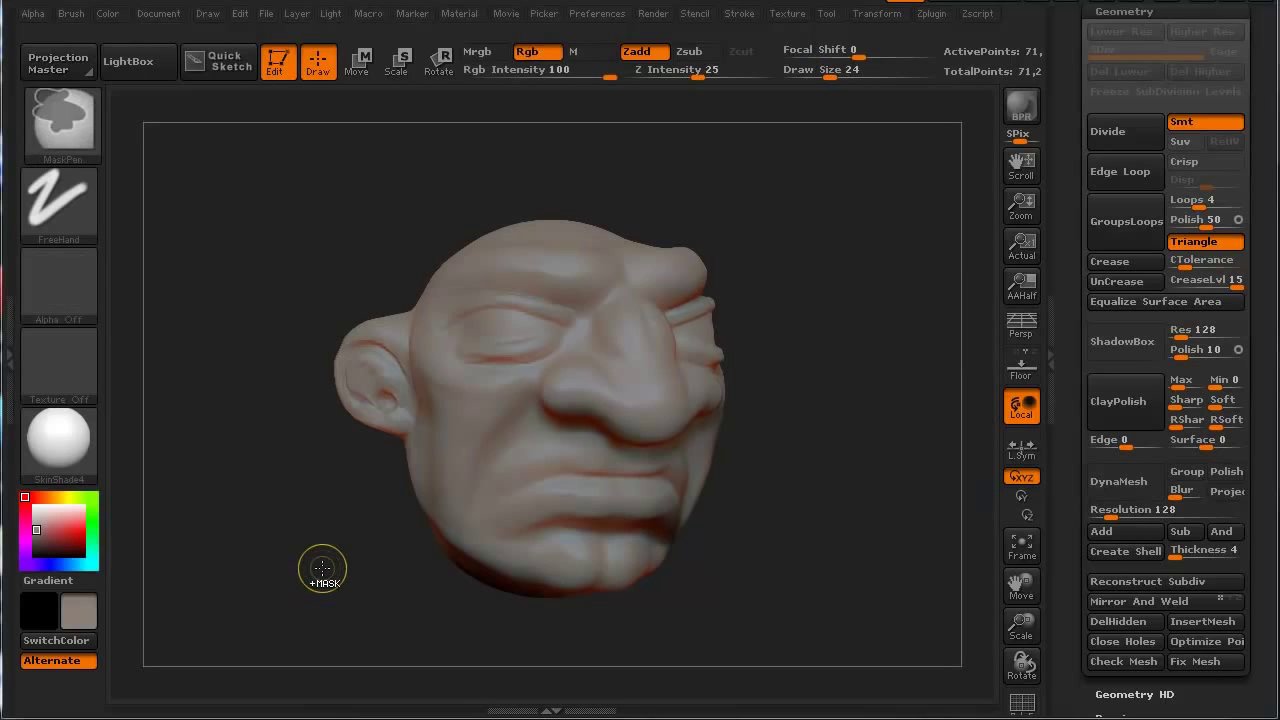
pyautogui.hotkey('ctrl', 'd')
pyautogui.moveTo(335, 545)
pyautogui.mouseDown()
pyautogui.moveTo(314, 543)
pyautogui.moveTo(329, 553)
pyautogui.moveTo(337, 523)
pyautogui.moveTo(309, 586)
pyautogui.moveTo(297, 500)
pyautogui.moveTo(330, 500)
pyautogui.mouseUp()
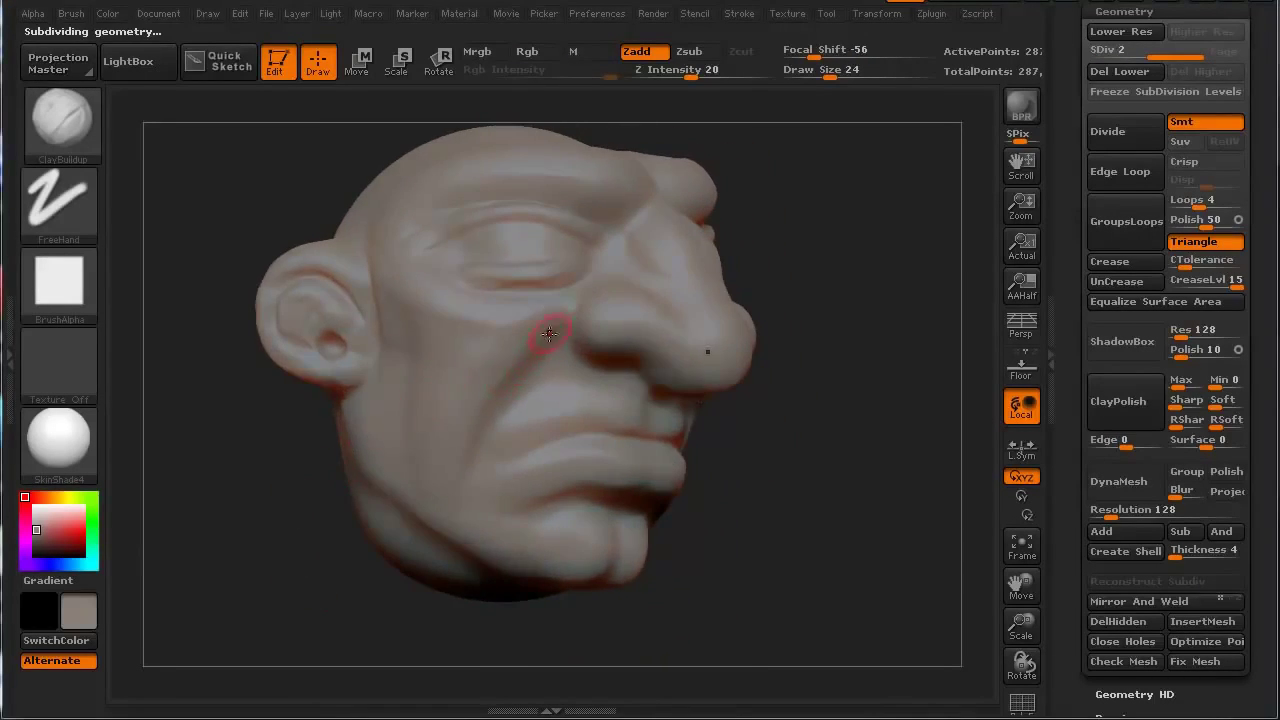
# Mask a strip along the cheek fold, invert the mask, build up the fold with ClayBuildup at draw size 34, smooth it, and clear the mask
pyautogui.moveTo(572, 292)
pyautogui.keyDown('ctrl'); pyautogui.mouseDown()
pyautogui.moveTo(460, 437)
pyautogui.moveTo(430, 528)
pyautogui.moveTo(460, 400)
pyautogui.moveTo(425, 505)
pyautogui.moveTo(519, 312)
pyautogui.mouseUp(); pyautogui.keyUp('ctrl')
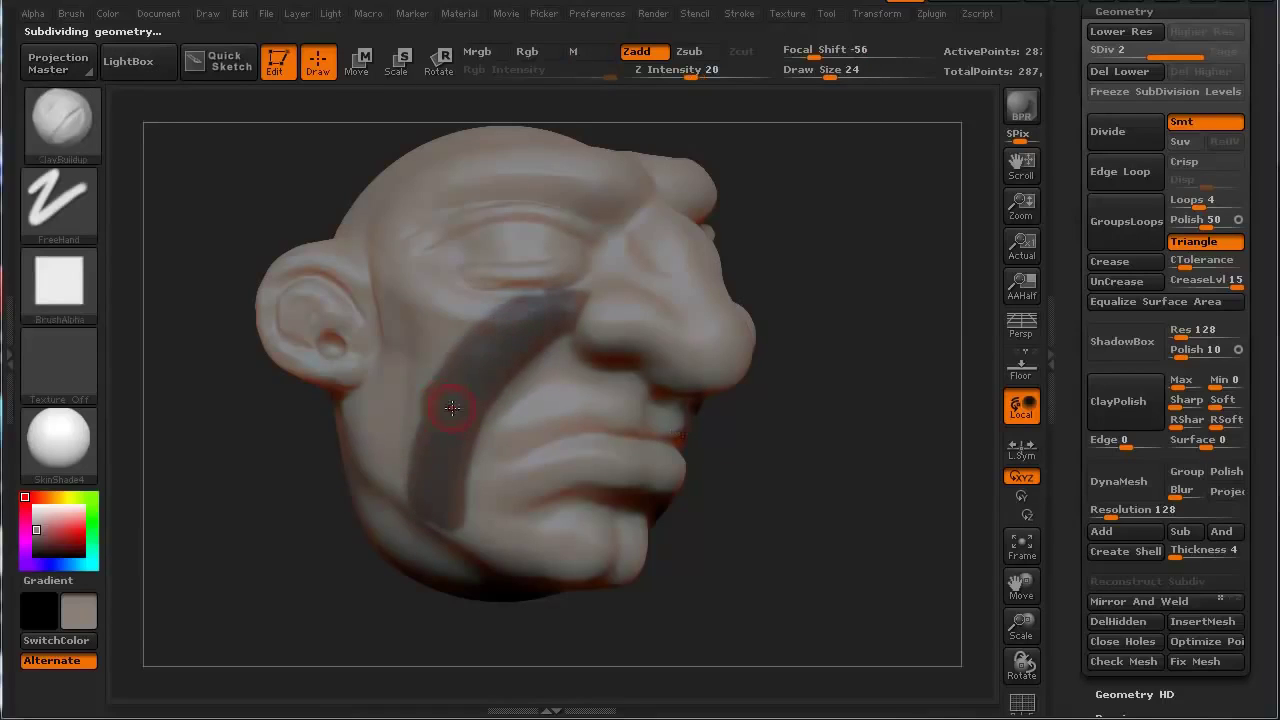
pyautogui.keyDown('ctrl'); pyautogui.click(244, 469); pyautogui.keyUp('ctrl')
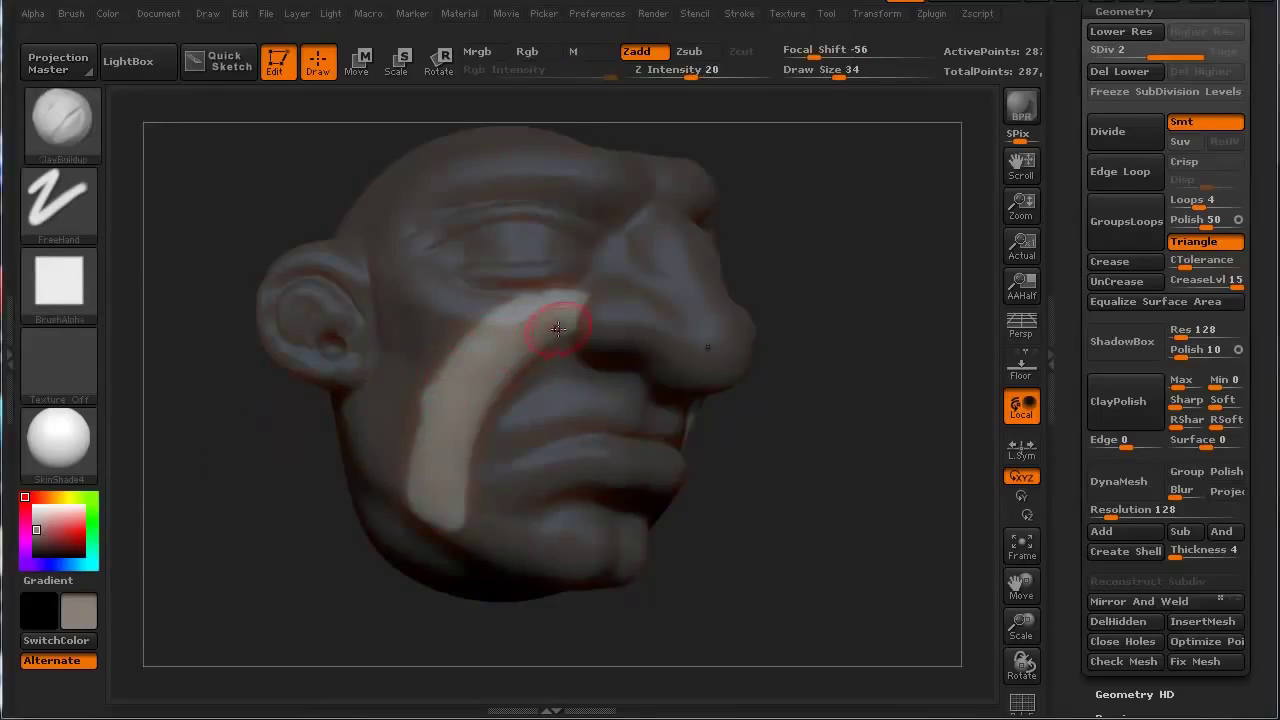
pyautogui.press('shift')
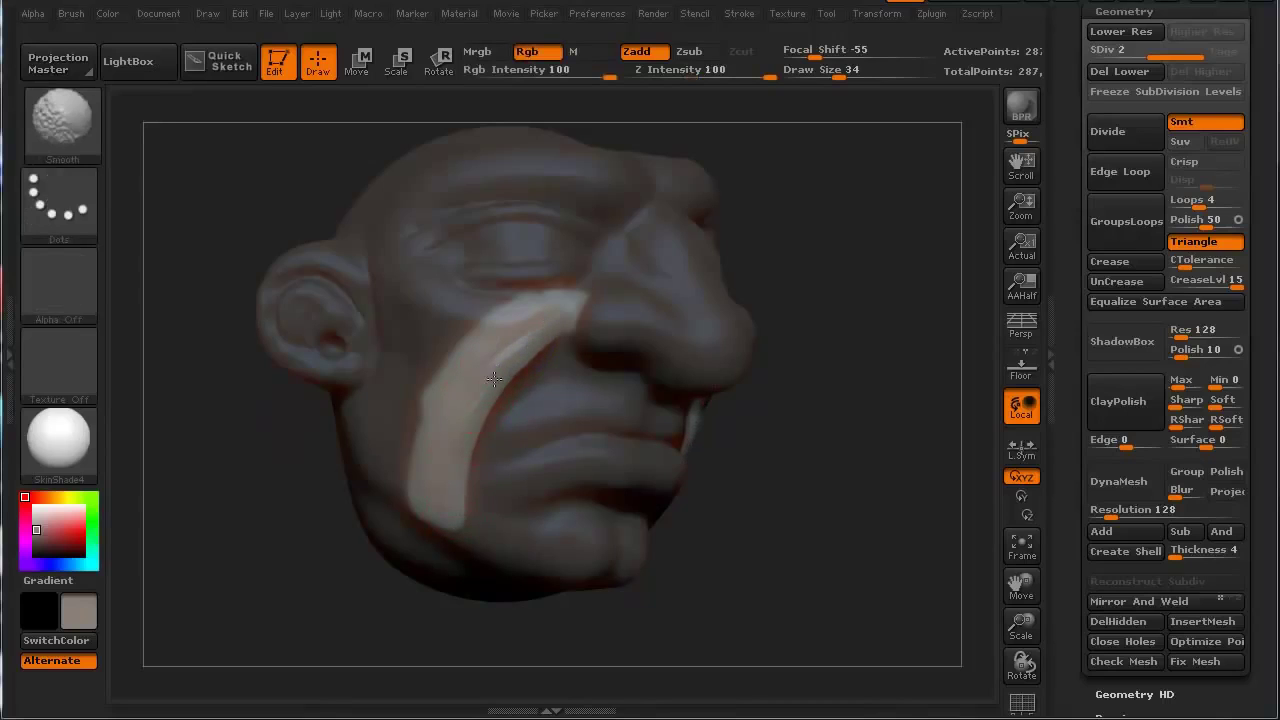
pyautogui.moveTo(349, 531)
pyautogui.keyDown('ctrl'); pyautogui.mouseDown()
pyautogui.moveTo(320, 523)
pyautogui.moveTo(429, 508)
pyautogui.mouseUp(); pyautogui.keyUp('ctrl')
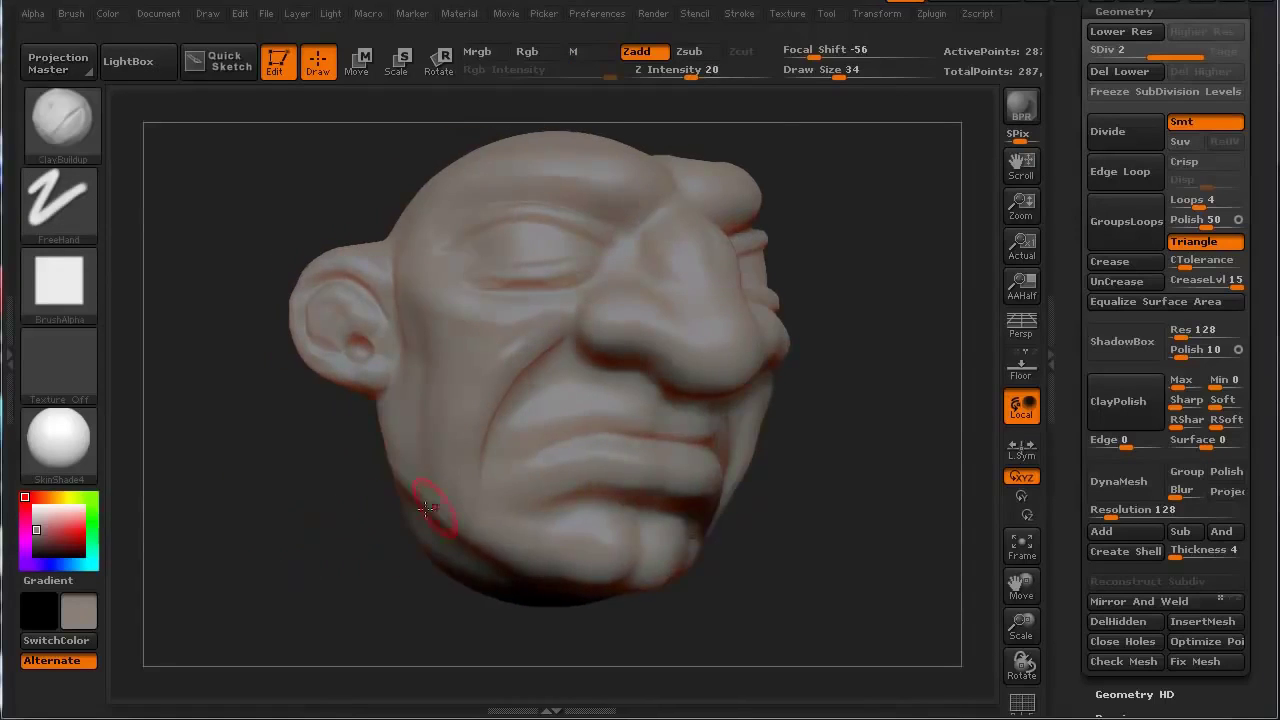
# Mask the lower lip, invert the mask, then build up the lip with ClayBuildup and smooth it
pyautogui.moveTo(516, 480)
pyautogui.keyDown('ctrl'); pyautogui.mouseDown()
pyautogui.moveTo(705, 465)
pyautogui.moveTo(523, 493)
pyautogui.mouseUp(); pyautogui.keyUp('ctrl')
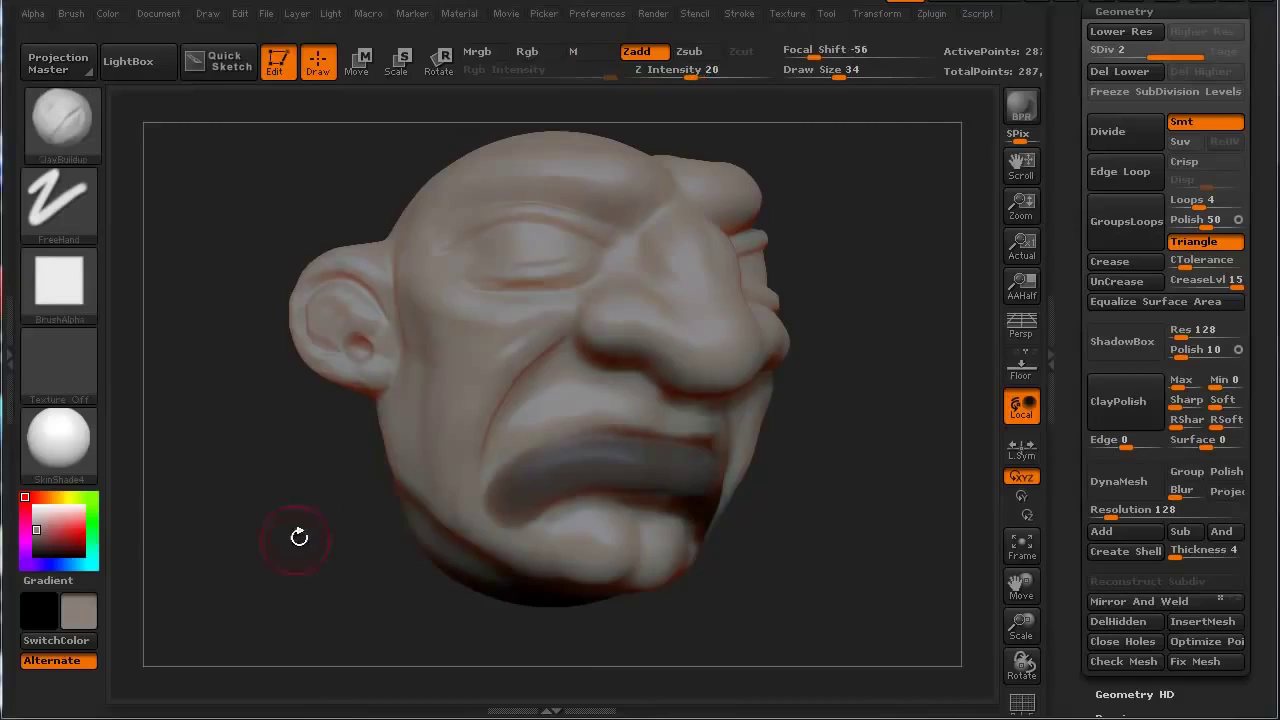
pyautogui.moveTo(300, 534)
pyautogui.mouseDown()
pyautogui.moveTo(287, 492)
pyautogui.moveTo(269, 522)
pyautogui.moveTo(322, 525)
pyautogui.mouseUp()
pyautogui.keyDown('ctrl'); pyautogui.click(270, 521); pyautogui.keyUp('ctrl')
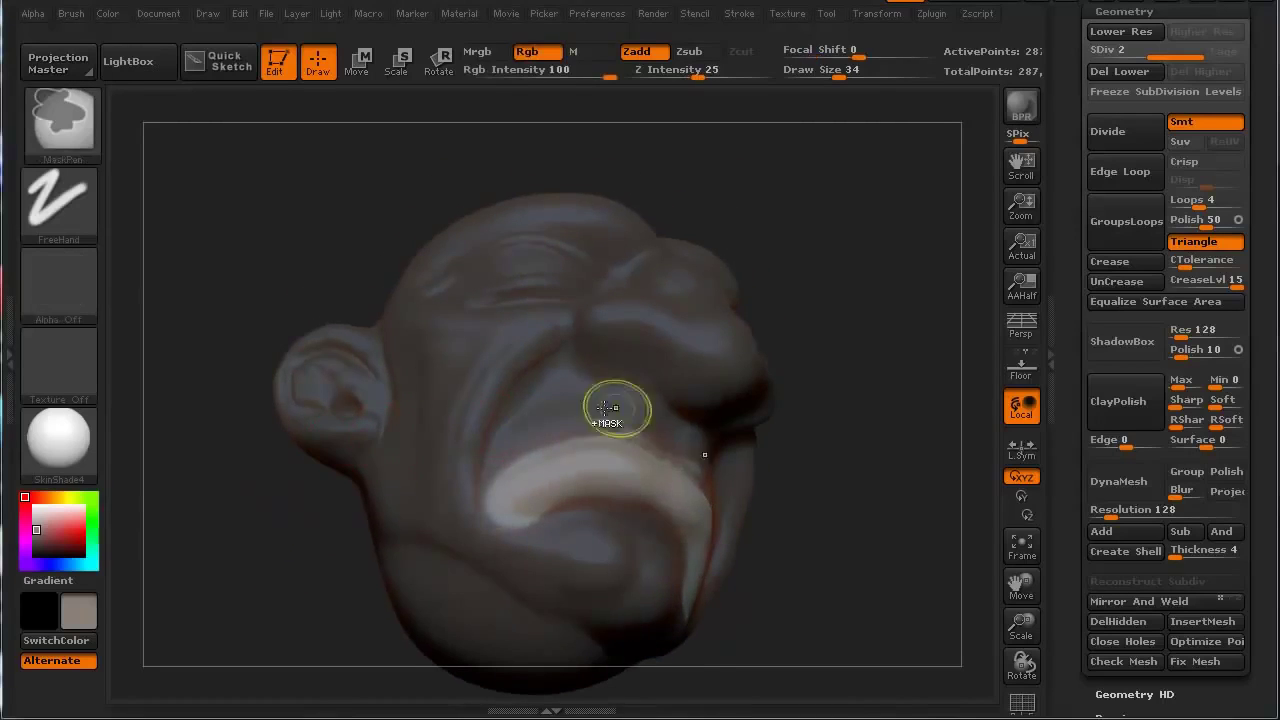
pyautogui.moveTo(666, 432)
pyautogui.keyDown('ctrl'); pyautogui.mouseDown()
pyautogui.moveTo(679, 445)
pyautogui.moveTo(594, 420)
pyautogui.moveTo(508, 440)
pyautogui.mouseUp(); pyautogui.keyUp('ctrl')
pyautogui.moveTo(299, 494); pyautogui.dragTo(317, 494)
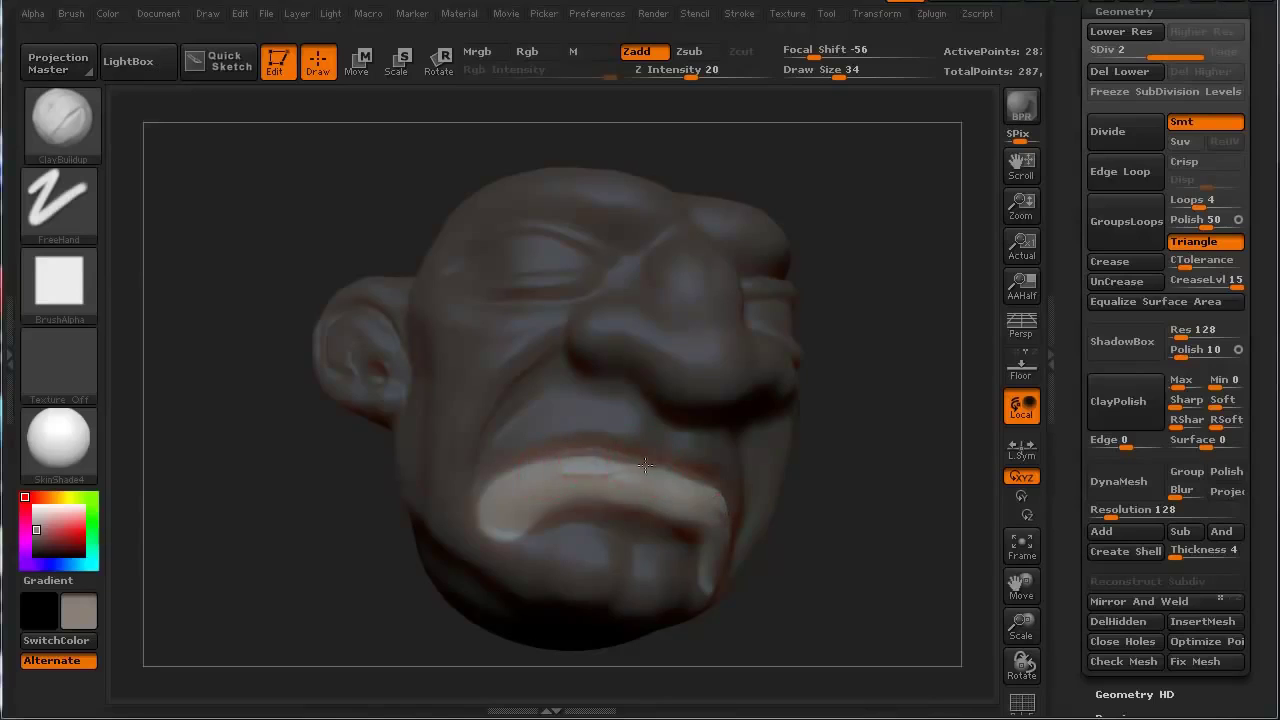
pyautogui.moveTo(655, 492)
pyautogui.mouseDown()
pyautogui.moveTo(705, 512)
pyautogui.moveTo(638, 492)
pyautogui.mouseUp()
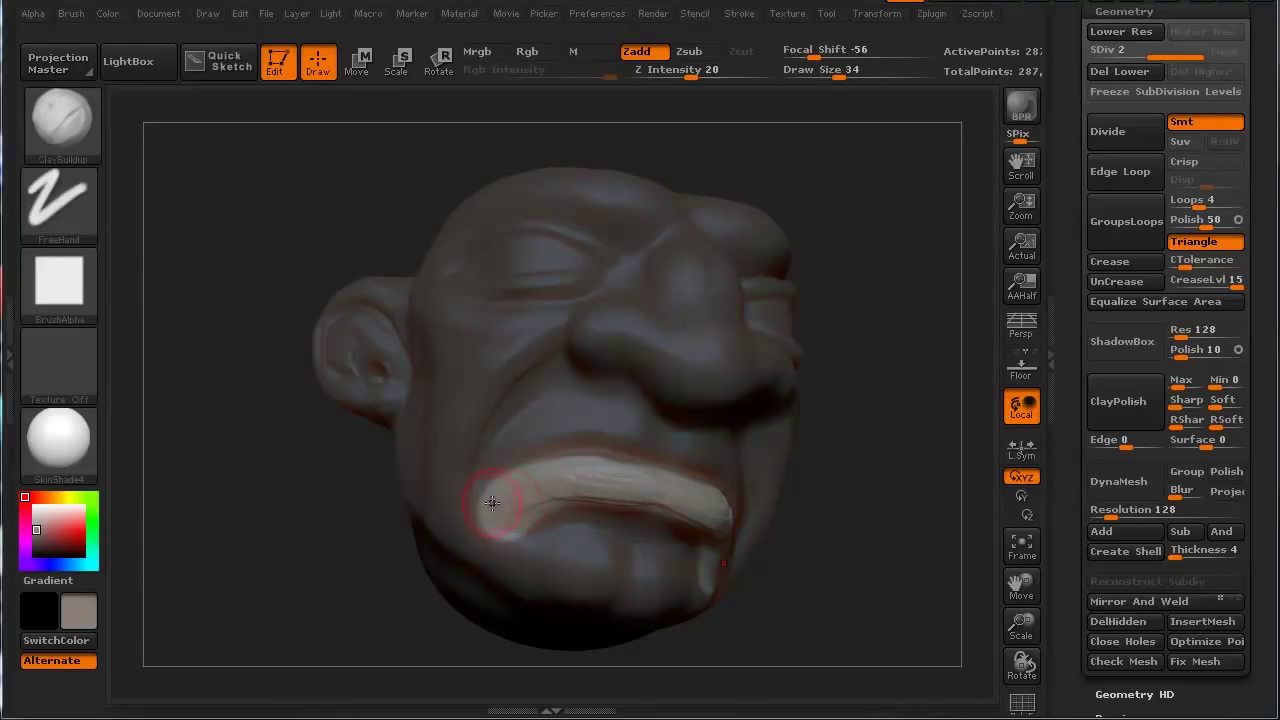
pyautogui.press('shift')
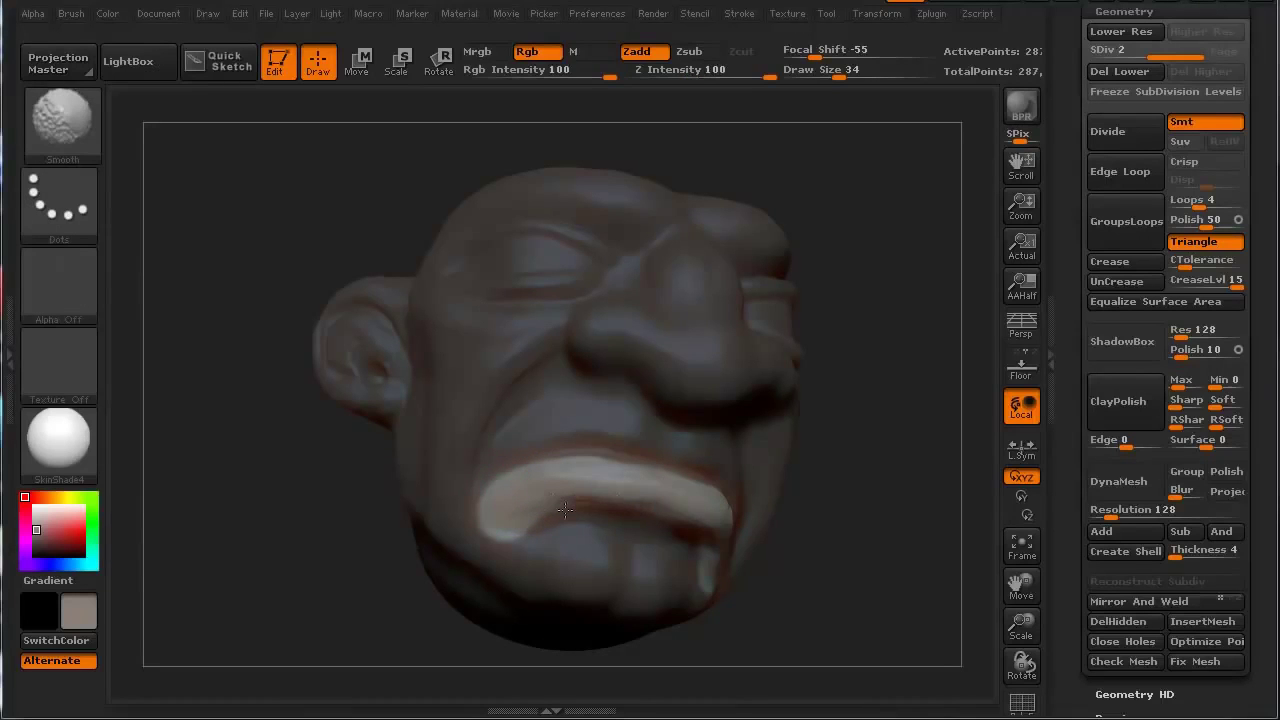
# Invert the mask to protect the lower lip, build up and smooth the upper lip and the area beneath the nose, and clear the mask
pyautogui.moveTo(271, 523); pyautogui.dragTo(396, 446)
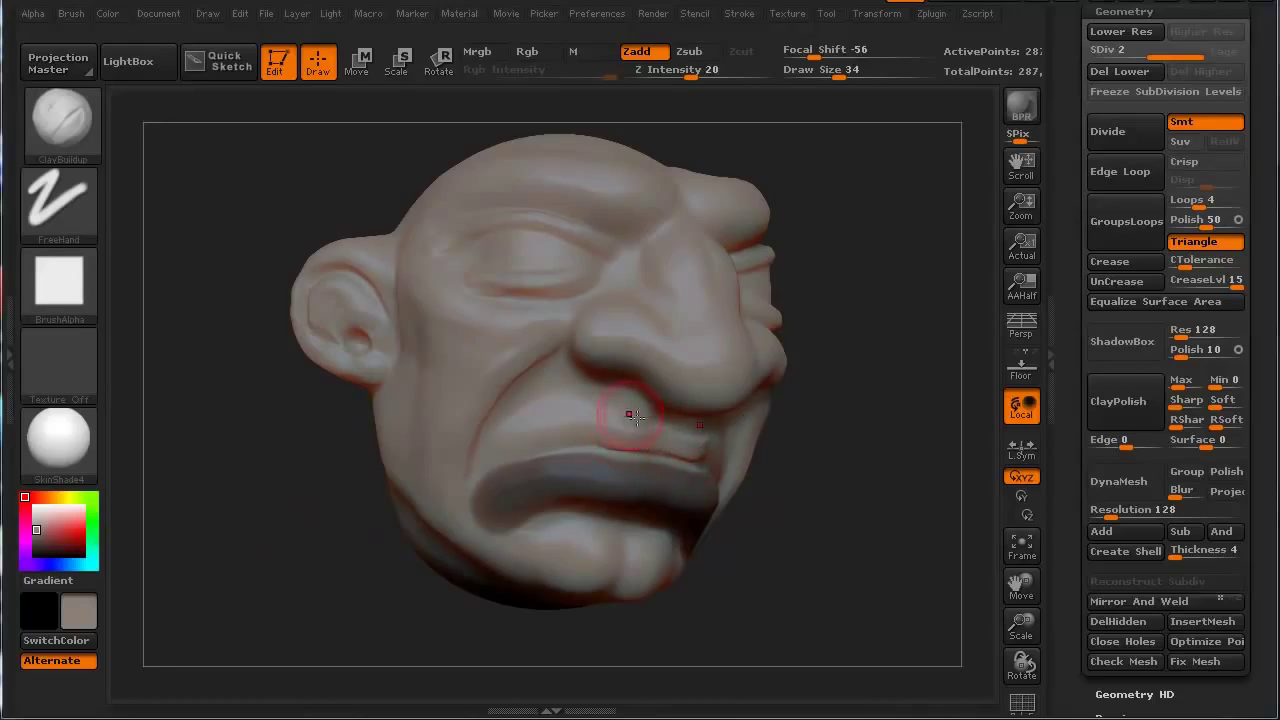
pyautogui.moveTo(611, 434)
pyautogui.mouseDown()
pyautogui.moveTo(583, 429)
pyautogui.moveTo(488, 462)
pyautogui.mouseUp()
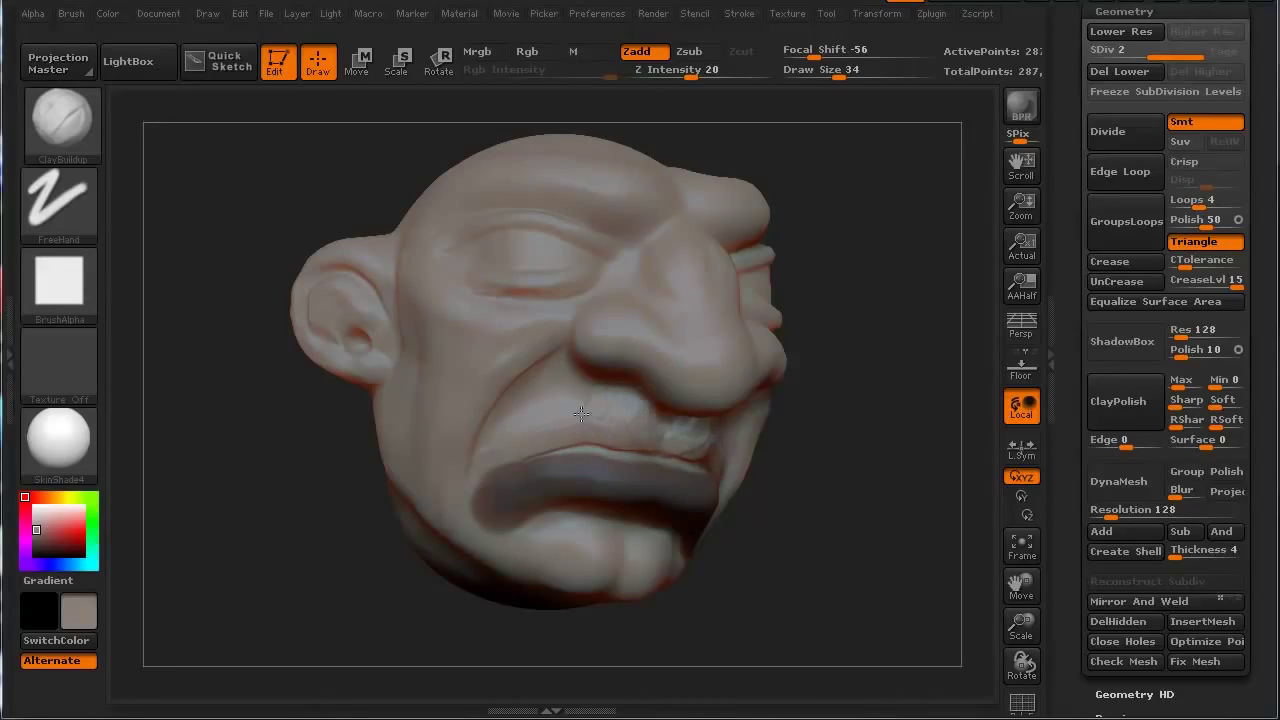
pyautogui.moveTo(605, 430)
pyautogui.keyDown('shift'); pyautogui.mouseDown()
pyautogui.moveTo(529, 400)
pyautogui.moveTo(505, 446)
pyautogui.mouseUp(); pyautogui.keyUp('shift')
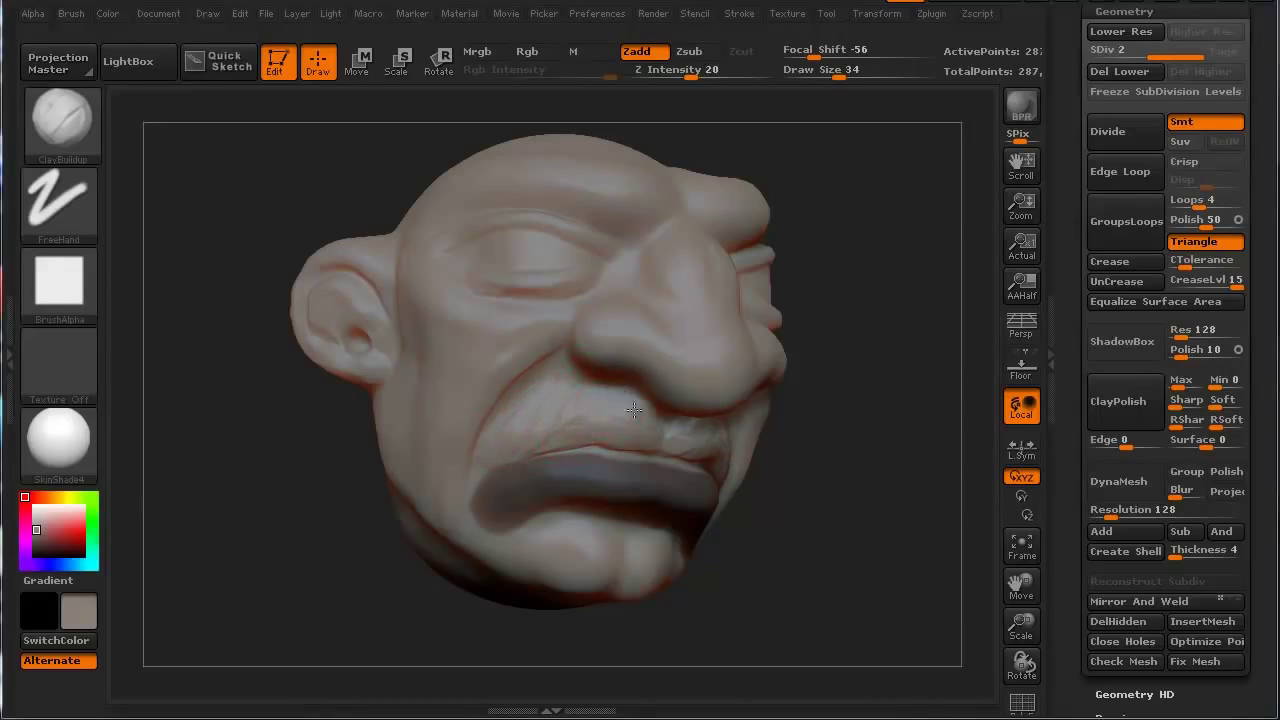
pyautogui.moveTo(344, 493)
pyautogui.mouseDown()
pyautogui.moveTo(266, 523)
pyautogui.moveTo(371, 463)
pyautogui.mouseUp()
pyautogui.press('shift')
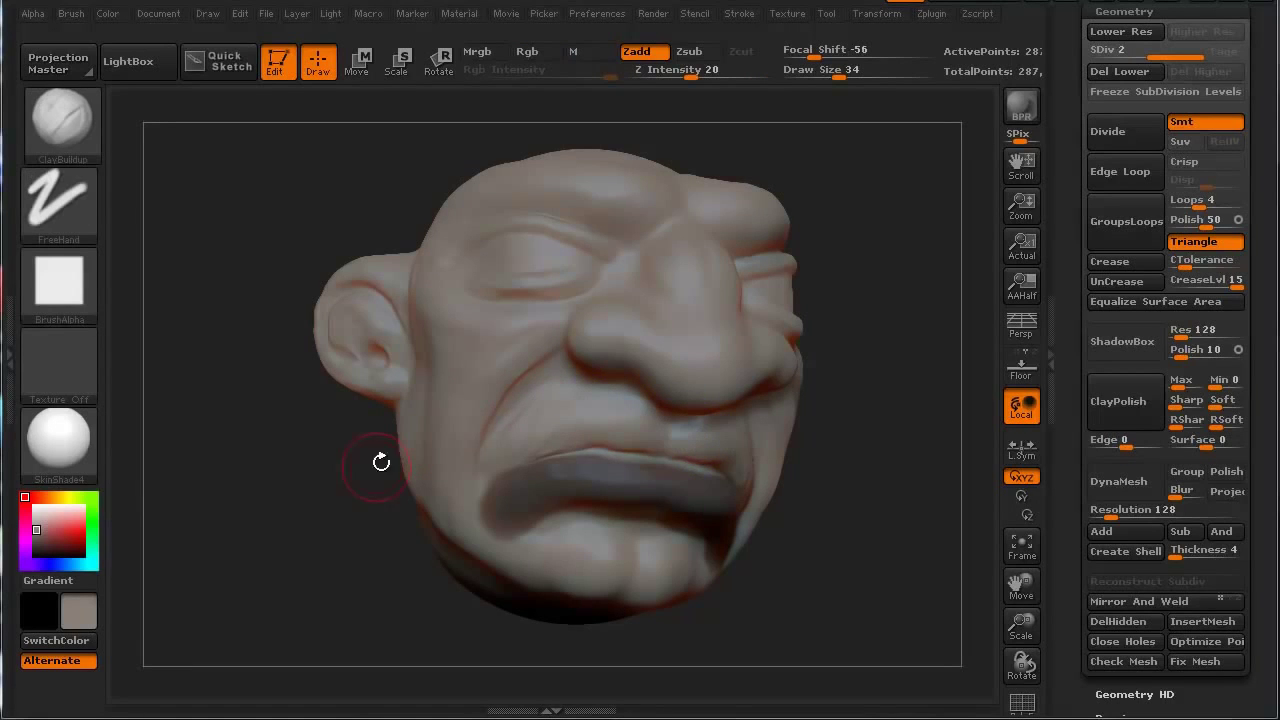
pyautogui.moveTo(295, 525)
pyautogui.mouseDown()
pyautogui.moveTo(294, 491)
pyautogui.moveTo(326, 514)
pyautogui.moveTo(266, 466)
pyautogui.moveTo(249, 506)
pyautogui.moveTo(305, 522)
pyautogui.moveTo(286, 523)
pyautogui.moveTo(318, 518)
pyautogui.moveTo(300, 528)
pyautogui.moveTo(314, 531)
pyautogui.mouseUp()
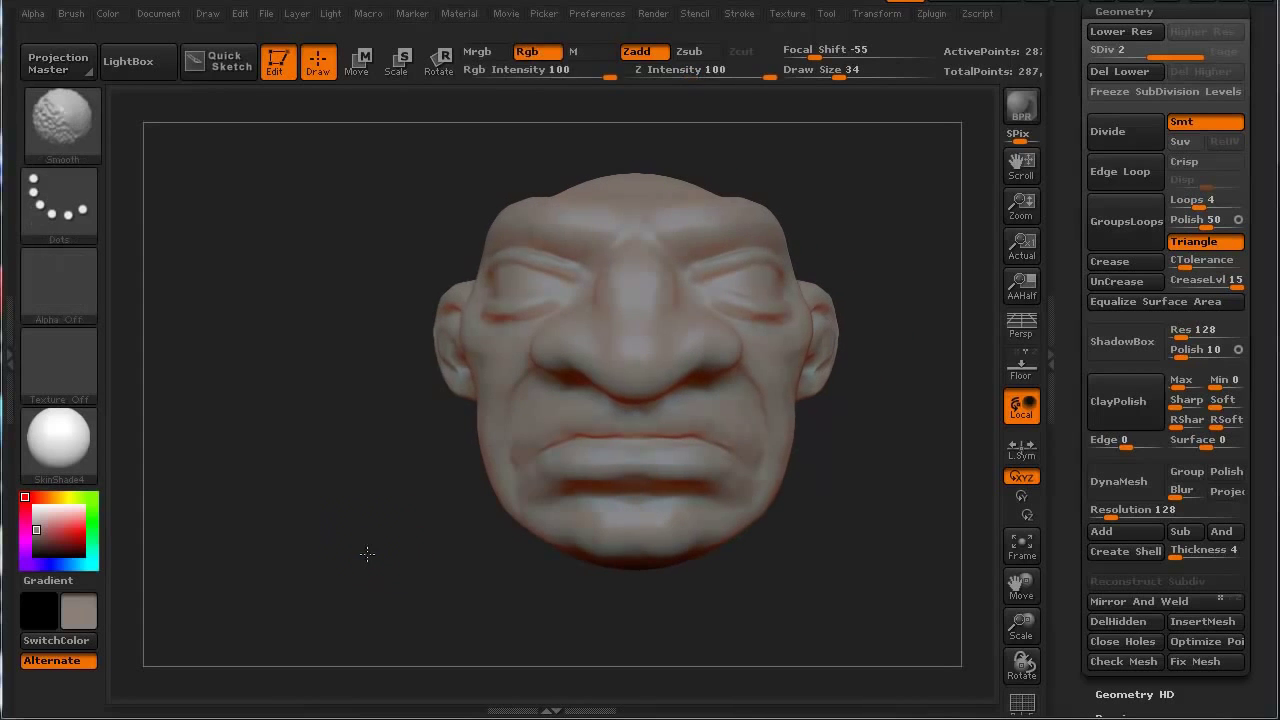
# Enable DynaMesh on the head and agree to freeze its subdivision levels first
pyautogui.moveTo(391, 556); pyautogui.dragTo(355, 592)
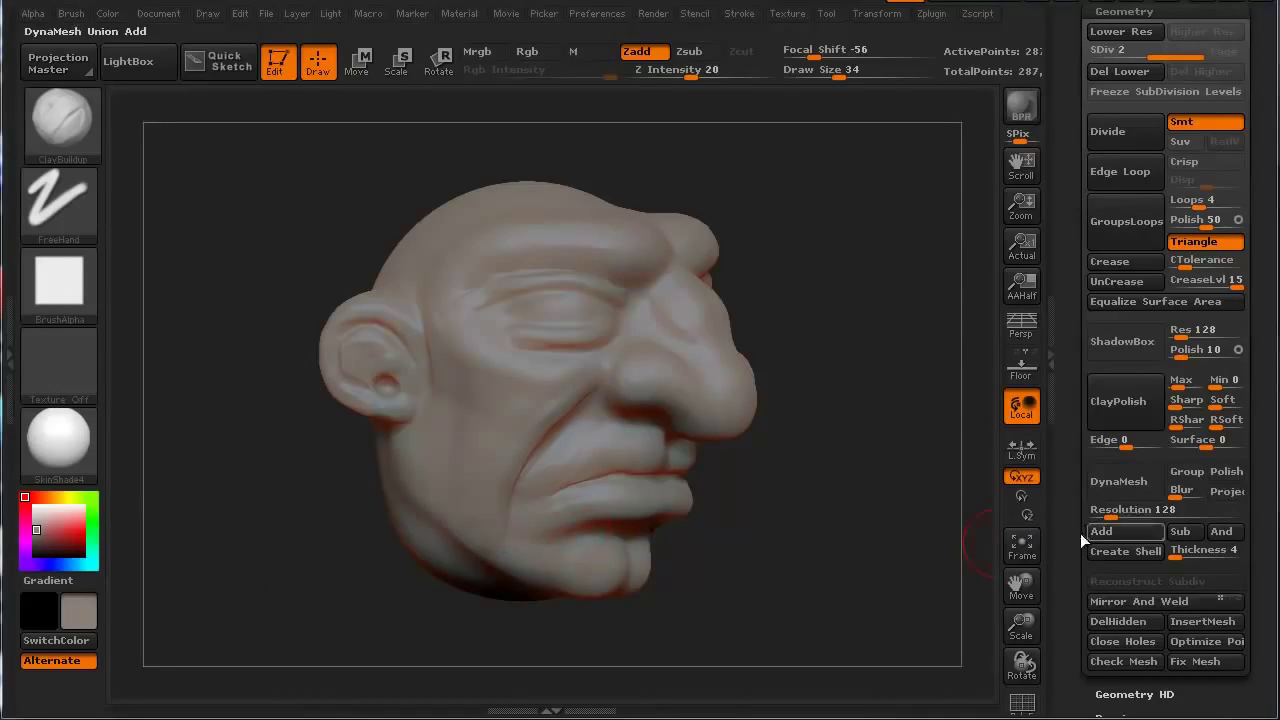
pyautogui.click(1122, 477)
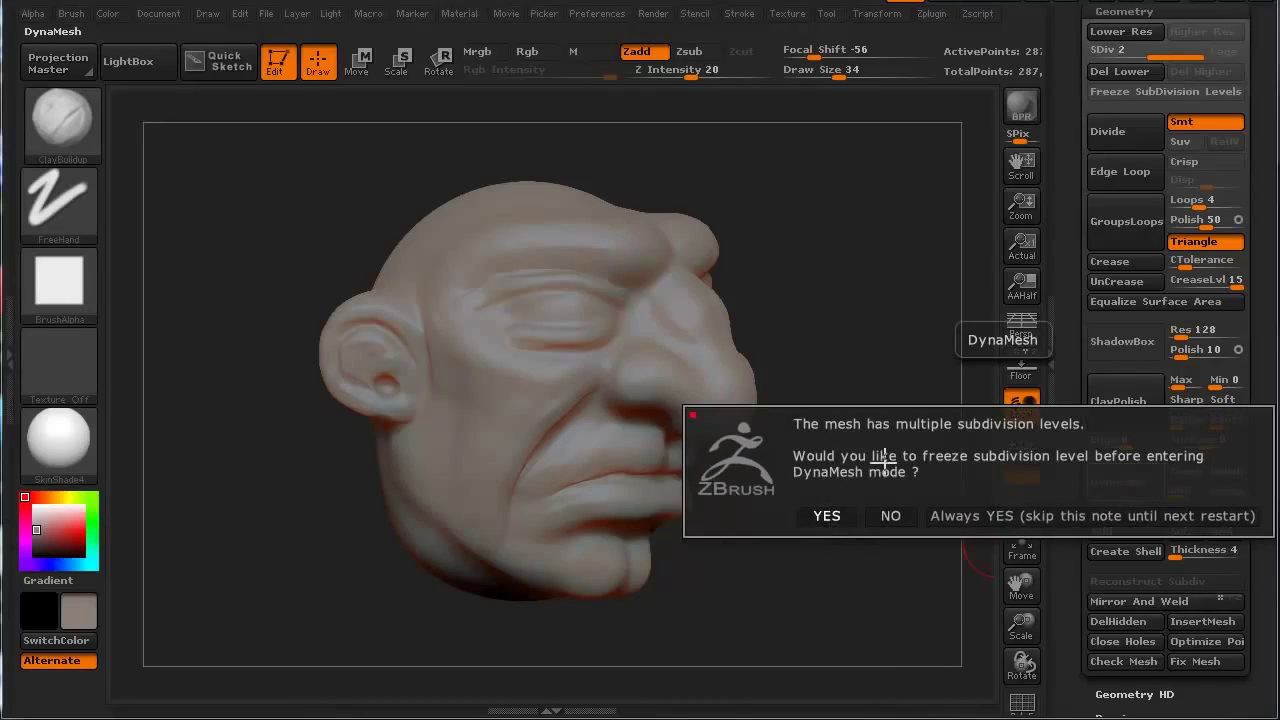
pyautogui.click(827, 516)
pyautogui.moveTo(310, 607); pyautogui.dragTo(266, 622)
pyautogui.moveTo(391, 586)
pyautogui.mouseDown()
pyautogui.moveTo(366, 563)
pyautogui.moveTo(403, 571)
pyautogui.moveTo(337, 557)
pyautogui.moveTo(337, 537)
pyautogui.moveTo(346, 571)
pyautogui.moveTo(739, 553)
pyautogui.mouseUp()
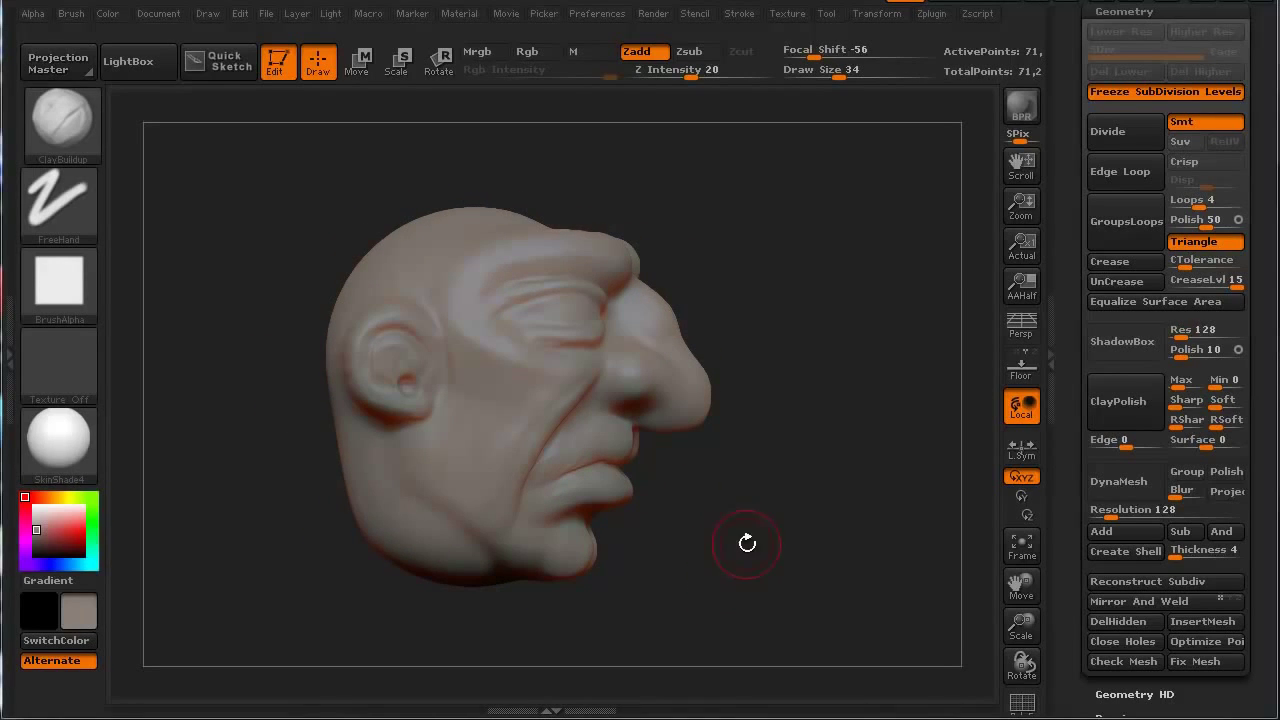
pyautogui.moveTo(747, 543); pyautogui.dragTo(327, 594)
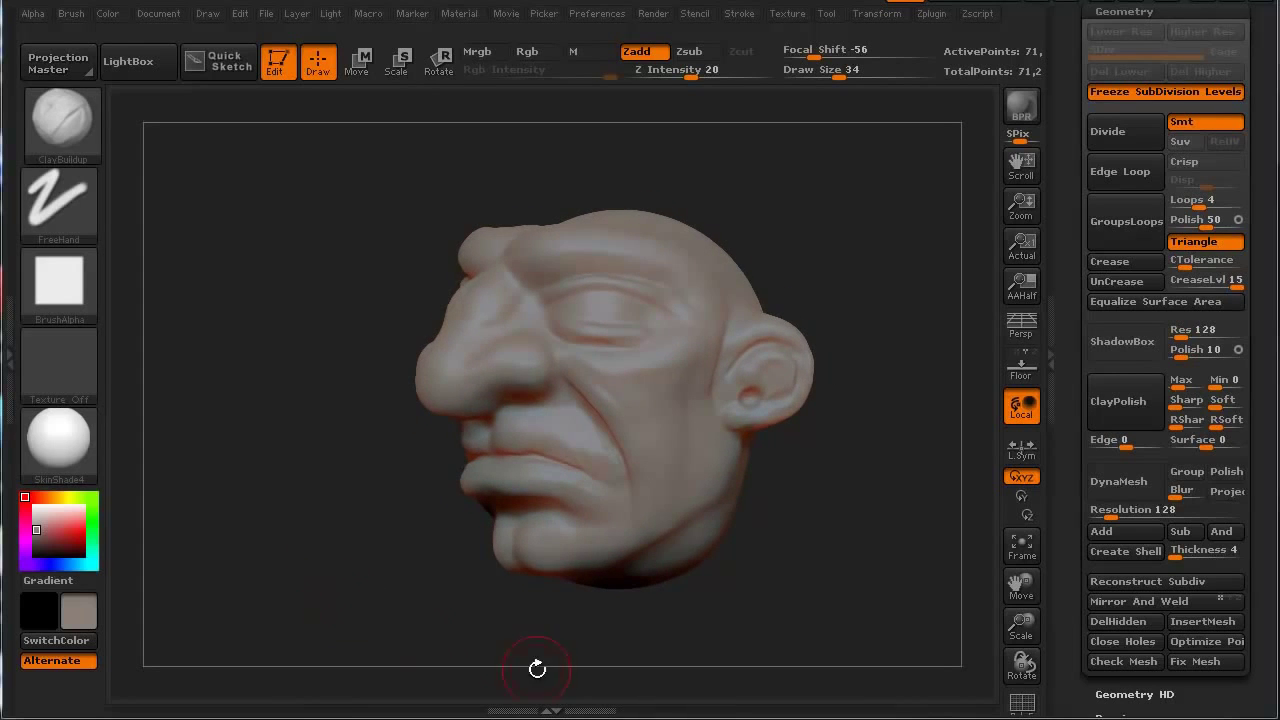